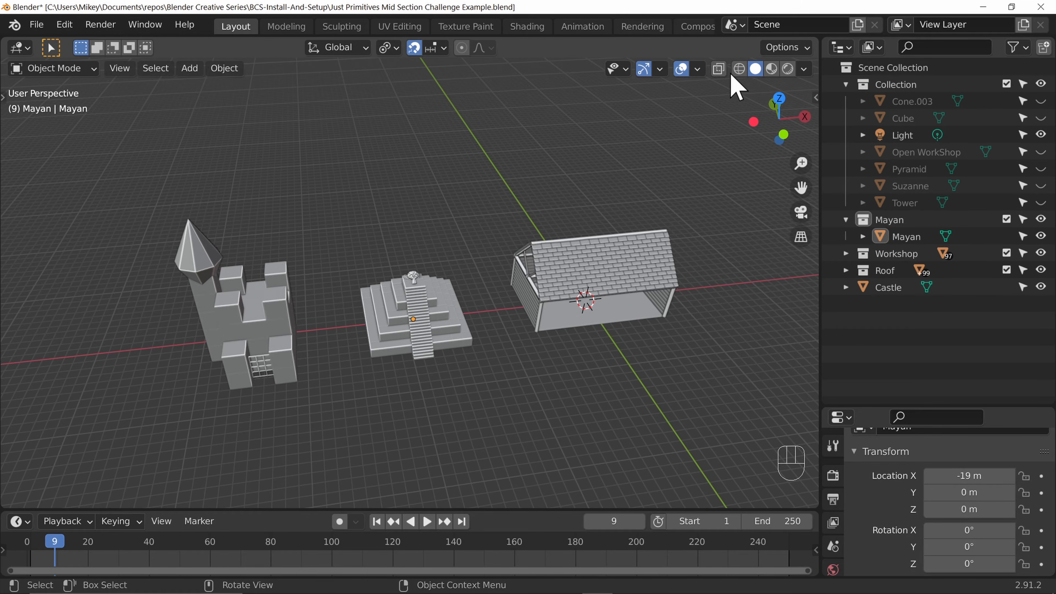
# - Compare the viewport's Wireframe, Solid, Material Preview and Rendered shading modes, including the Solid shading options
pyautogui.click(739, 69)
pyautogui.click(754, 69)
pyautogui.click(803, 70)
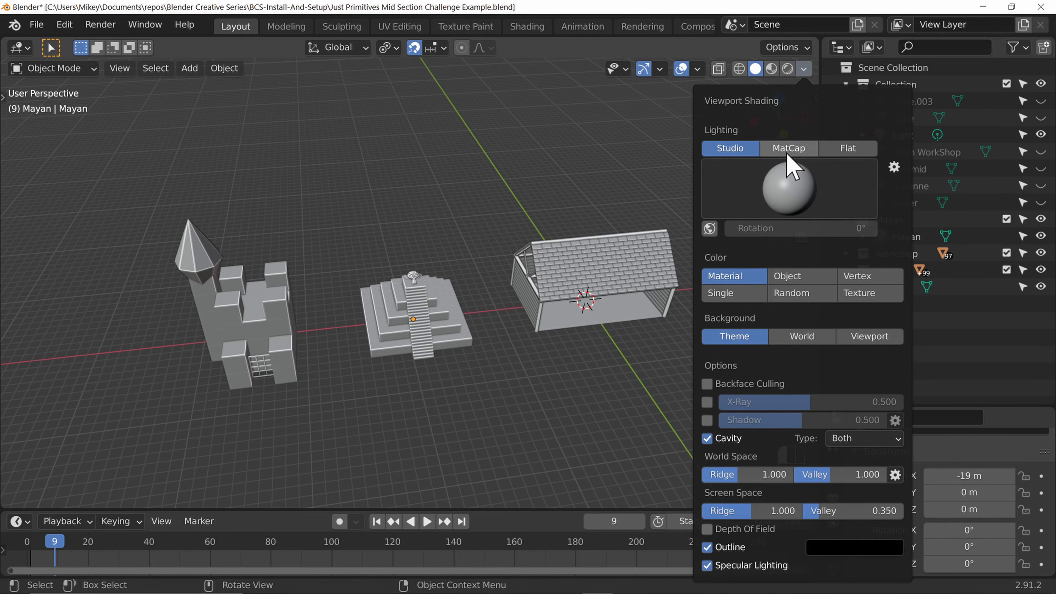
pyautogui.click(771, 69)
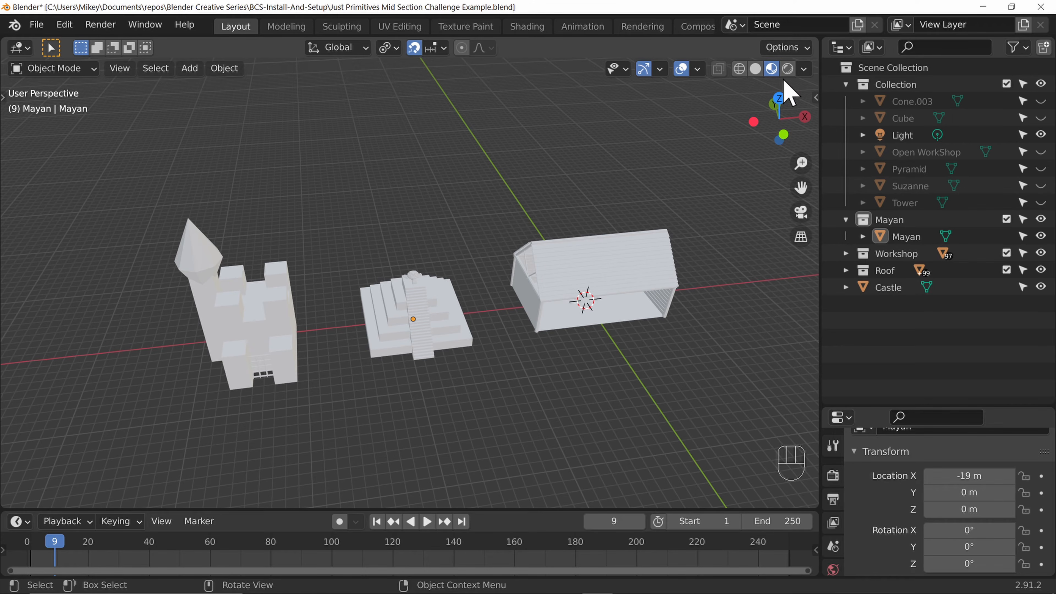
pyautogui.click(787, 69)
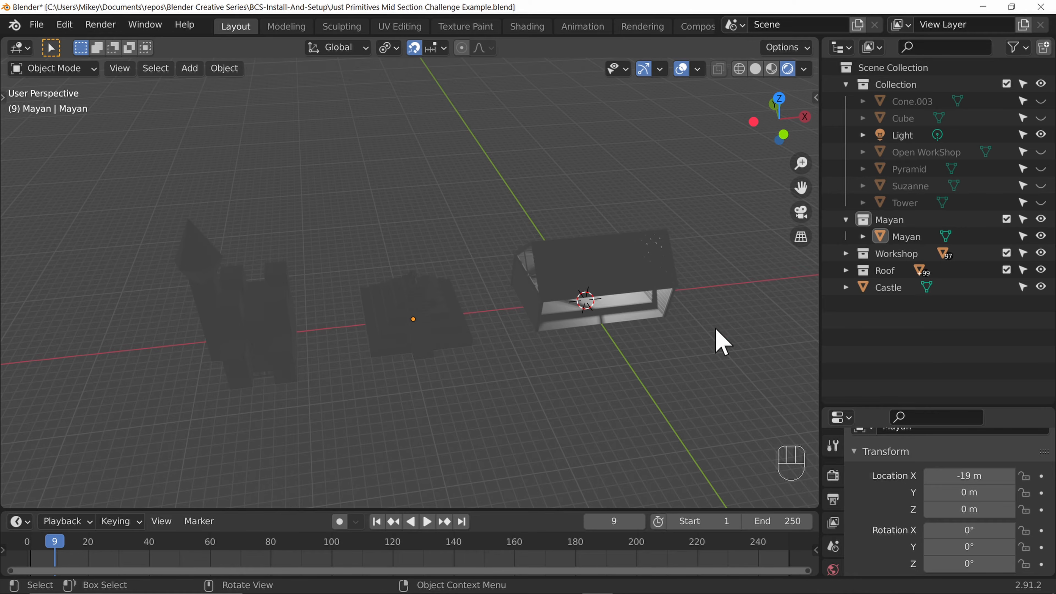
# - Select the light inside the workshop, choosing Light from the list of overlapping objects
pyautogui.moveTo(587, 391); pyautogui.dragTo(625, 226, button='middle')
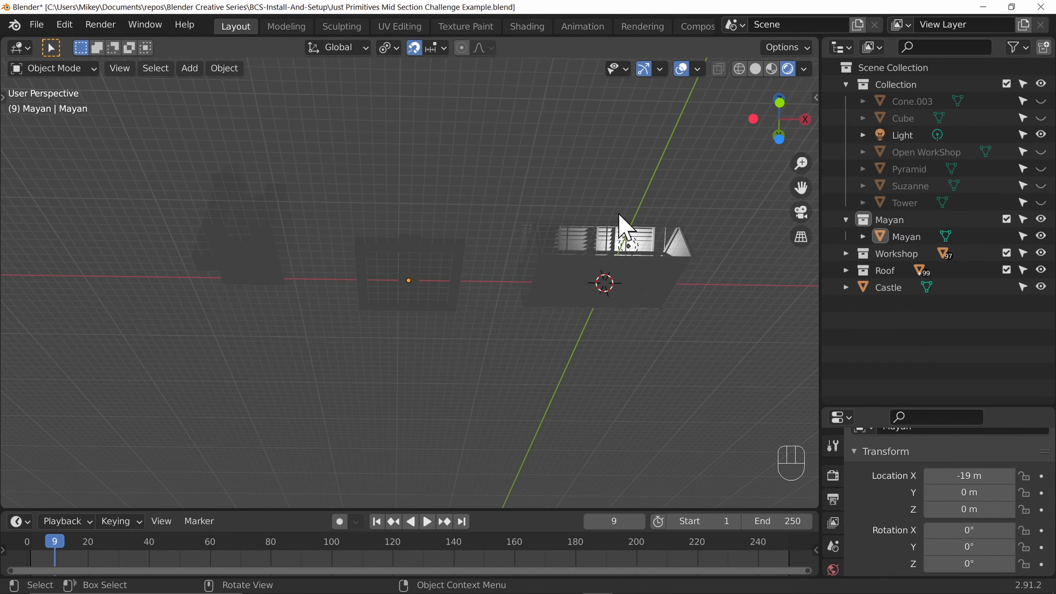
pyautogui.click(628, 241)
pyautogui.click(631, 248)
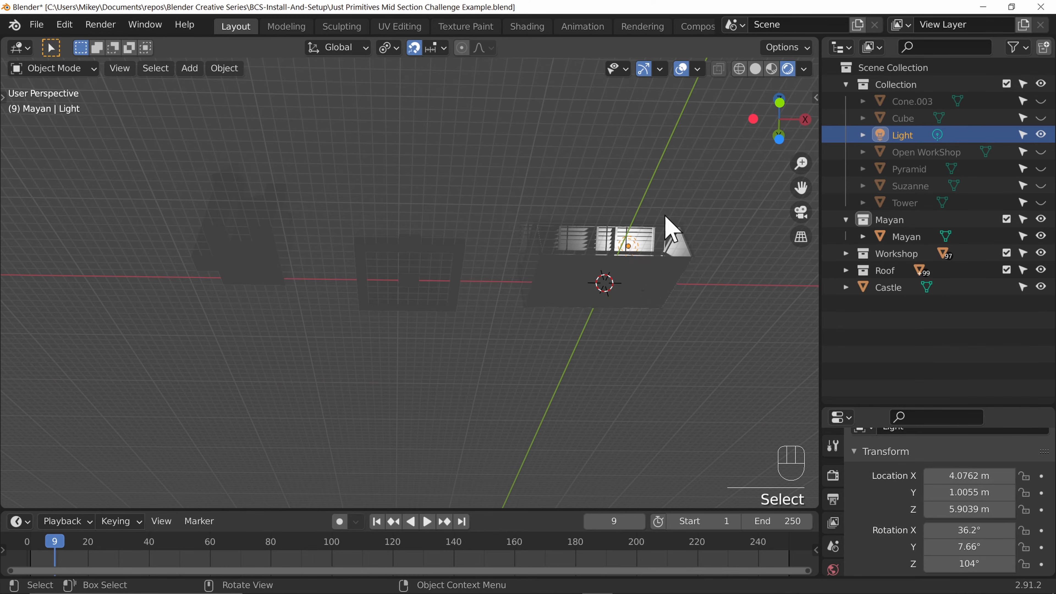
pyautogui.click(630, 250)
pyautogui.click(630, 250)
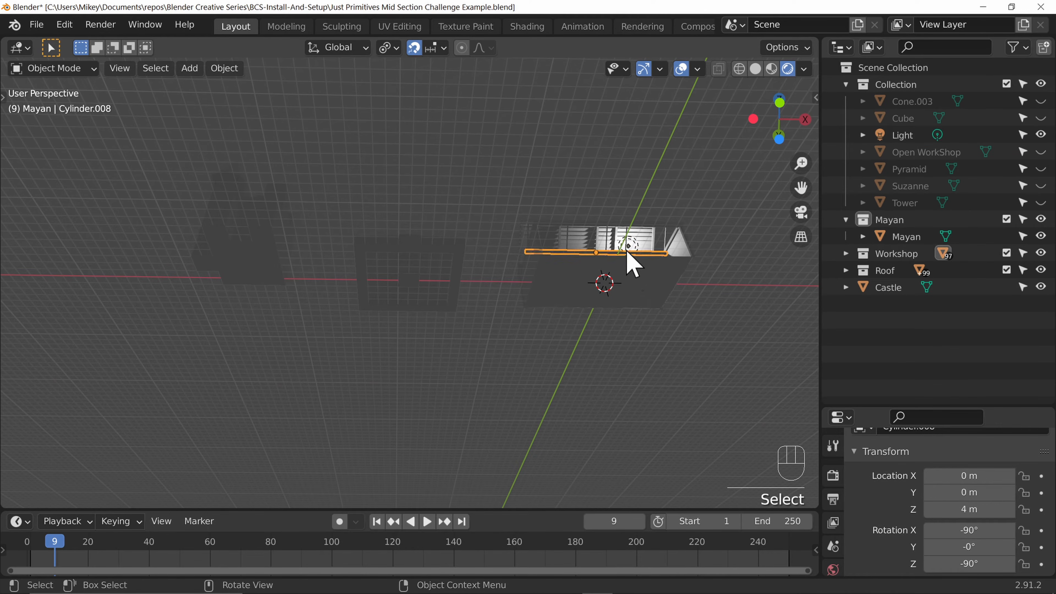
pyautogui.click(630, 250)
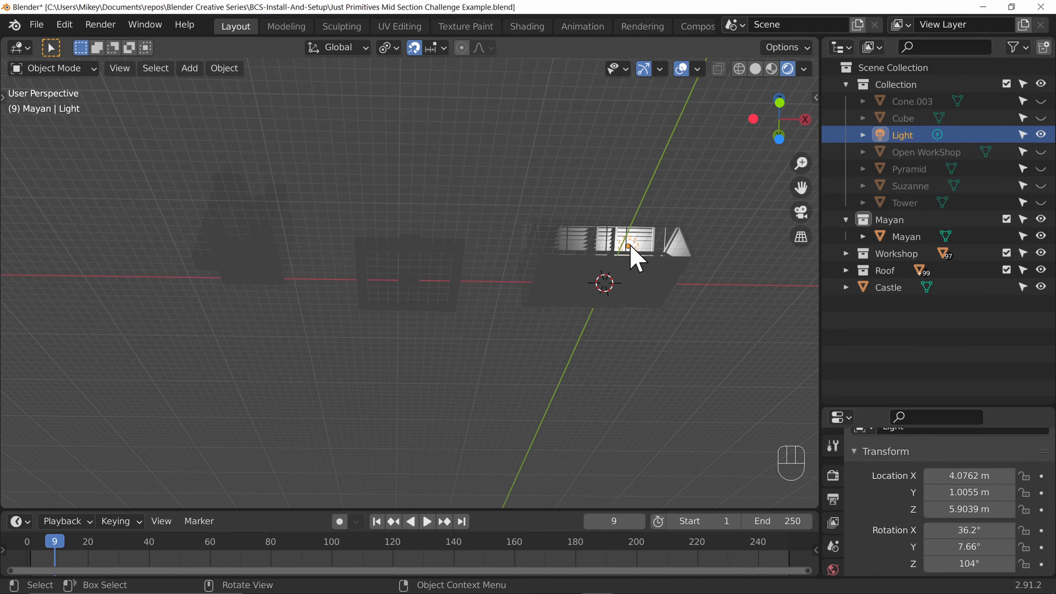
pyautogui.press('alt')
pyautogui.keyDown('alt'); pyautogui.click(630, 250); pyautogui.keyUp('alt')
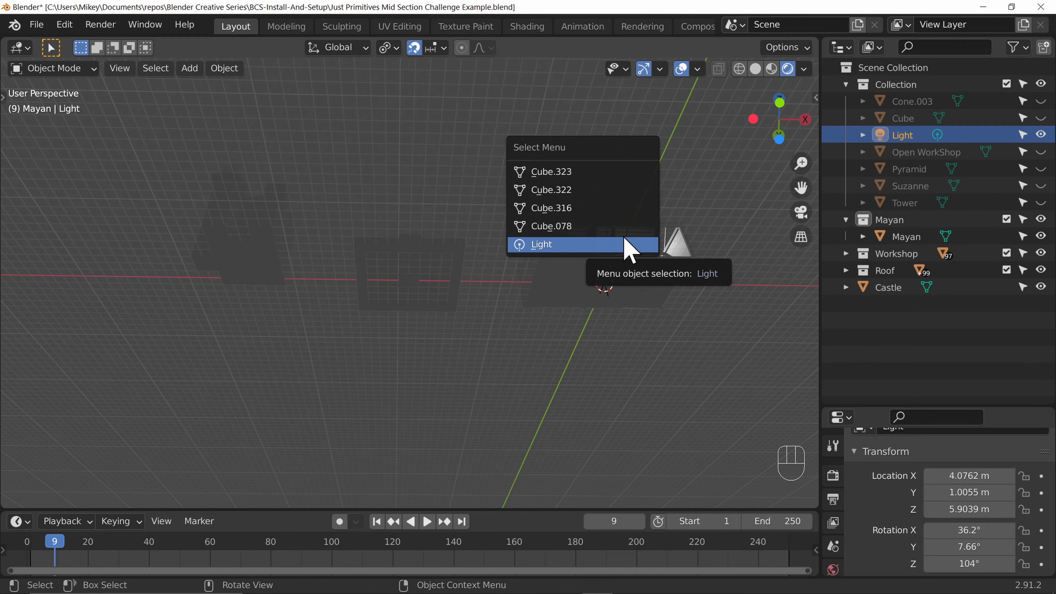
pyautogui.click(624, 244)
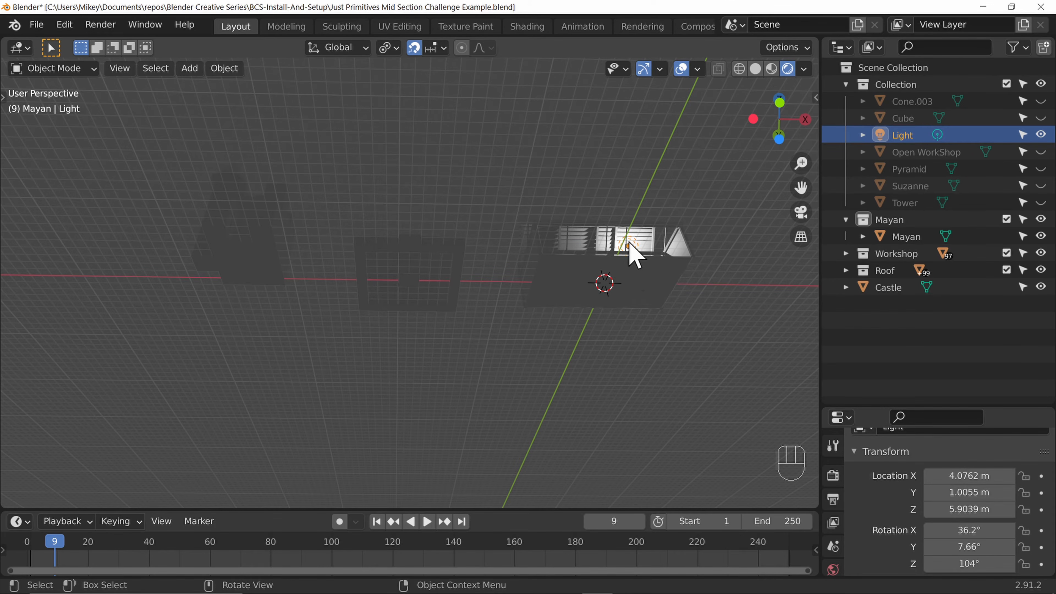
# - Switch the viewport to Material Preview shading and enlarge the Properties editor
pyautogui.scroll(5, 608, 291)
pyautogui.moveTo(585, 252); pyautogui.dragTo(607, 371, button='middle')
pyautogui.scroll(-5, 601, 350)
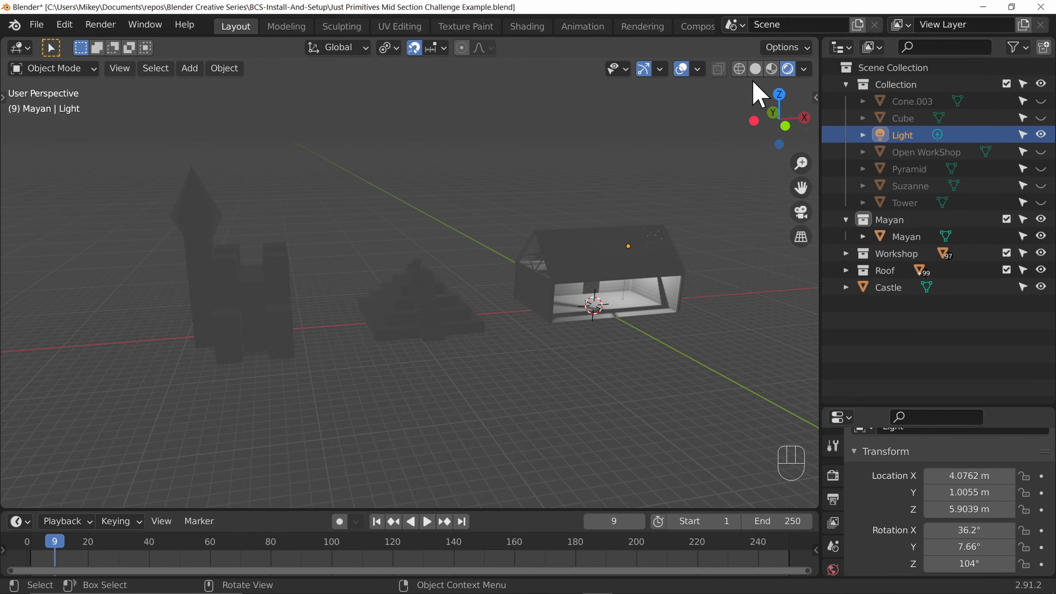
pyautogui.click(771, 70)
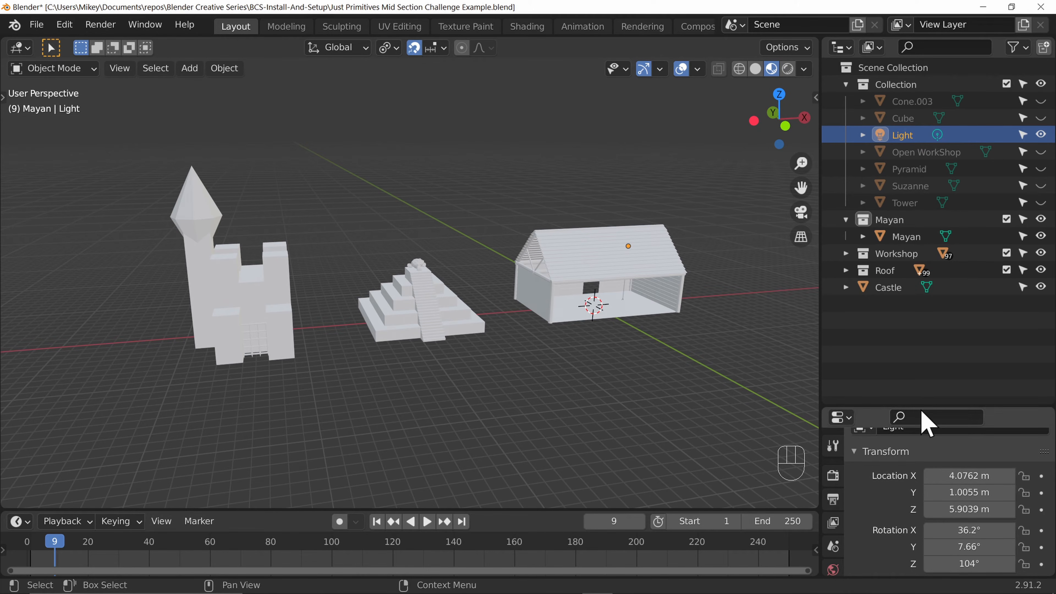
pyautogui.moveTo(926, 405); pyautogui.dragTo(936, 153)
# - Select the Mayan pyramid and add a new material to it
pyautogui.click(431, 325)
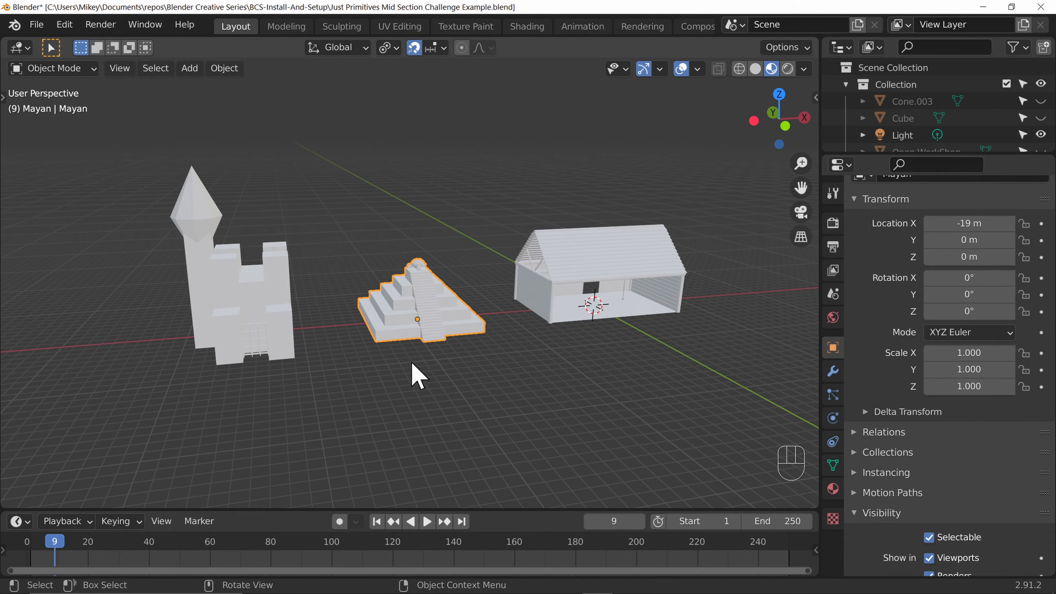
pyautogui.scroll(5, 416, 389)
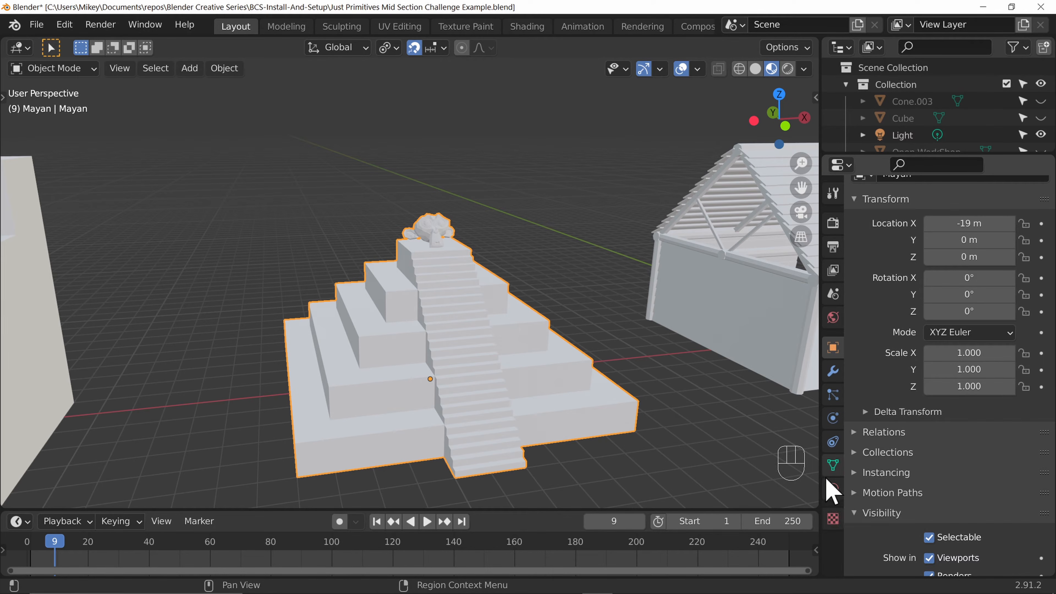
pyautogui.click(836, 493)
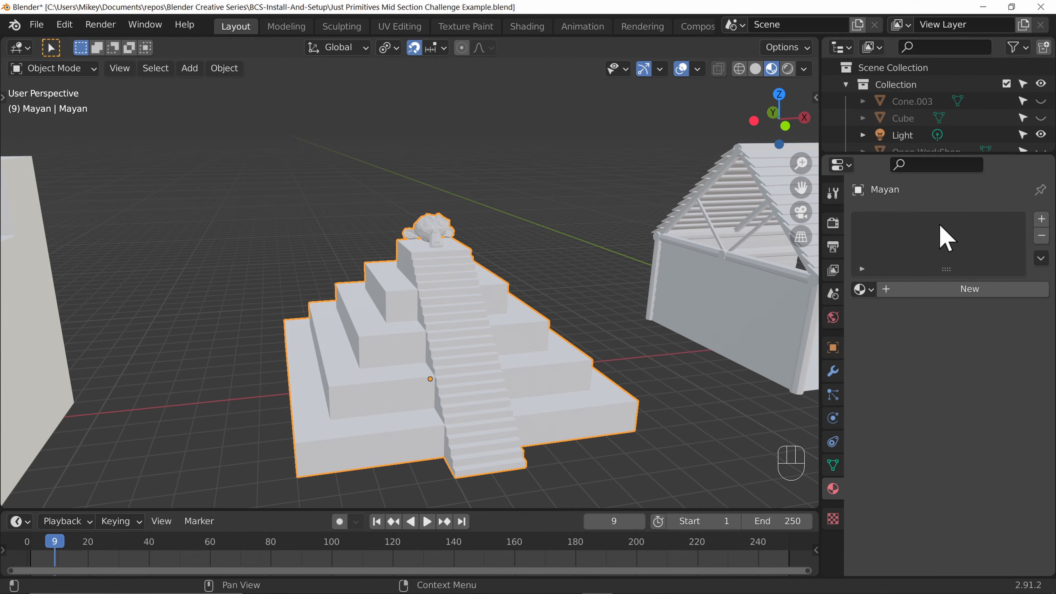
pyautogui.click(937, 291)
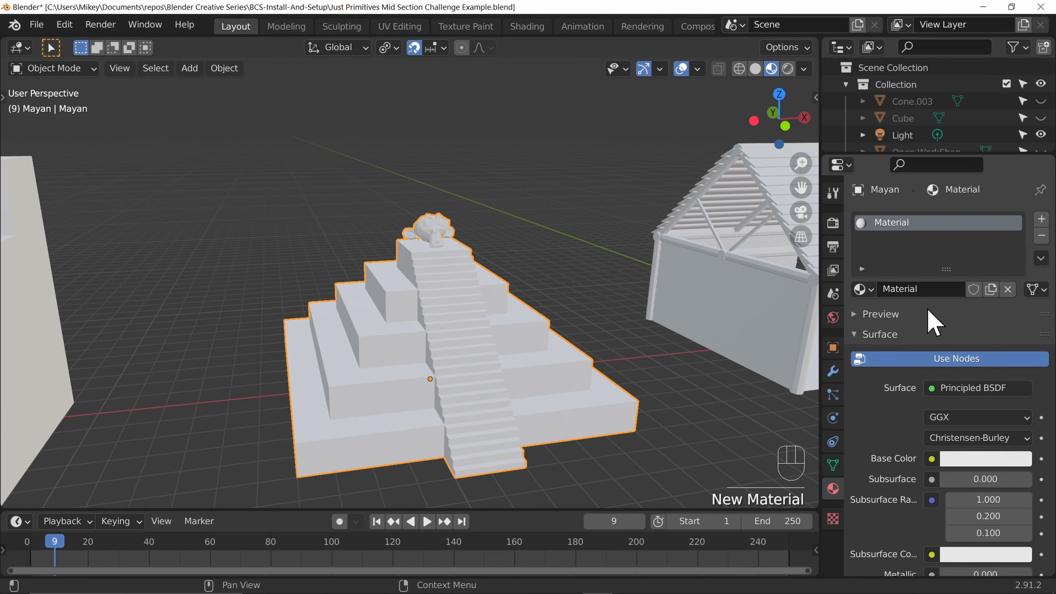
# - Rename the pyramid's new material to Stone
pyautogui.click(907, 290)
pyautogui.write('sTONE')
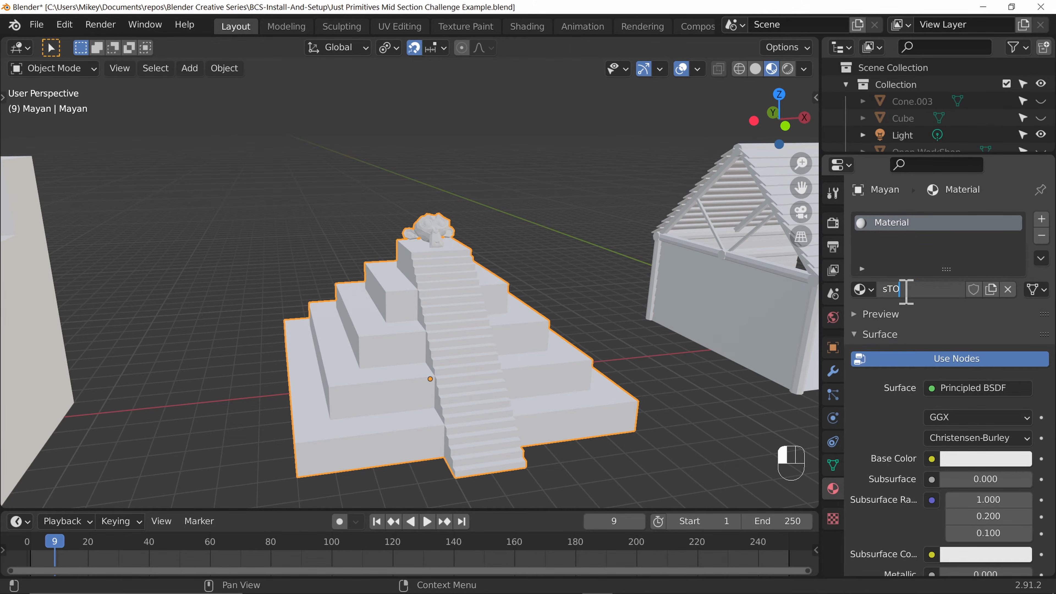
pyautogui.press('BackSpace')
pyautogui.press('BackSpace')
pyautogui.press('BackSpace')
pyautogui.press('BackSpace')
pyautogui.press('BackSpace')
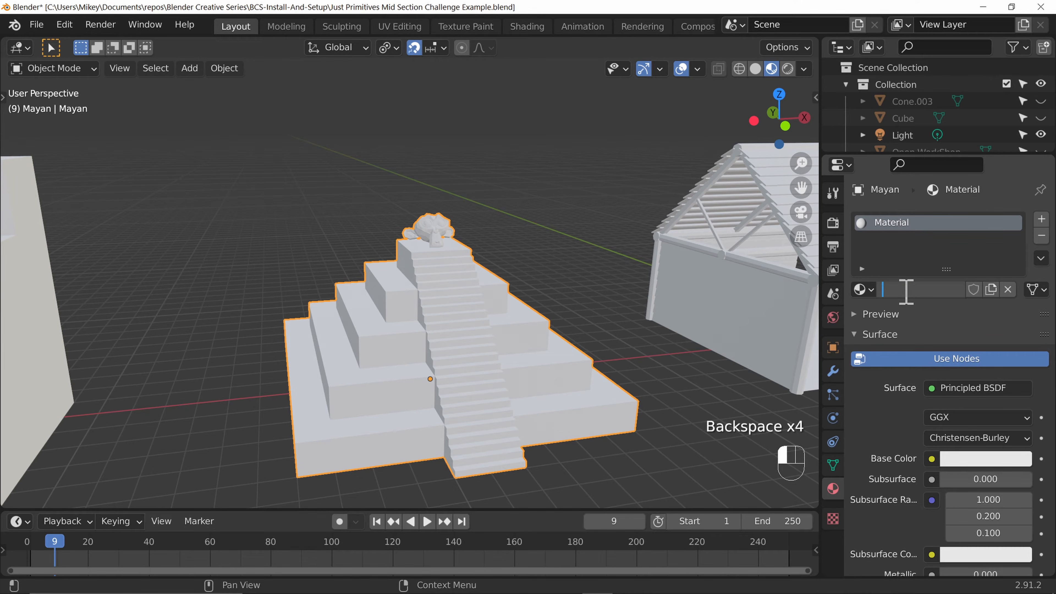
pyautogui.write('Stone')
pyautogui.press('Return')
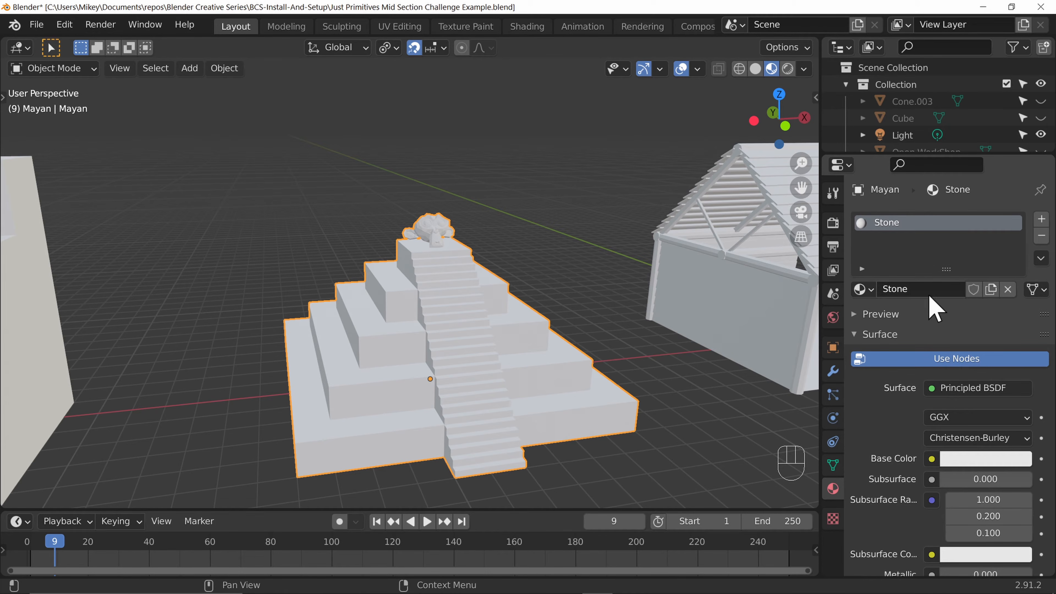
# - Look through the Stone material's Principled BSDF surface properties and its Settings section
pyautogui.scroll(-3, 932, 306)
pyautogui.scroll(-9, 931, 274)
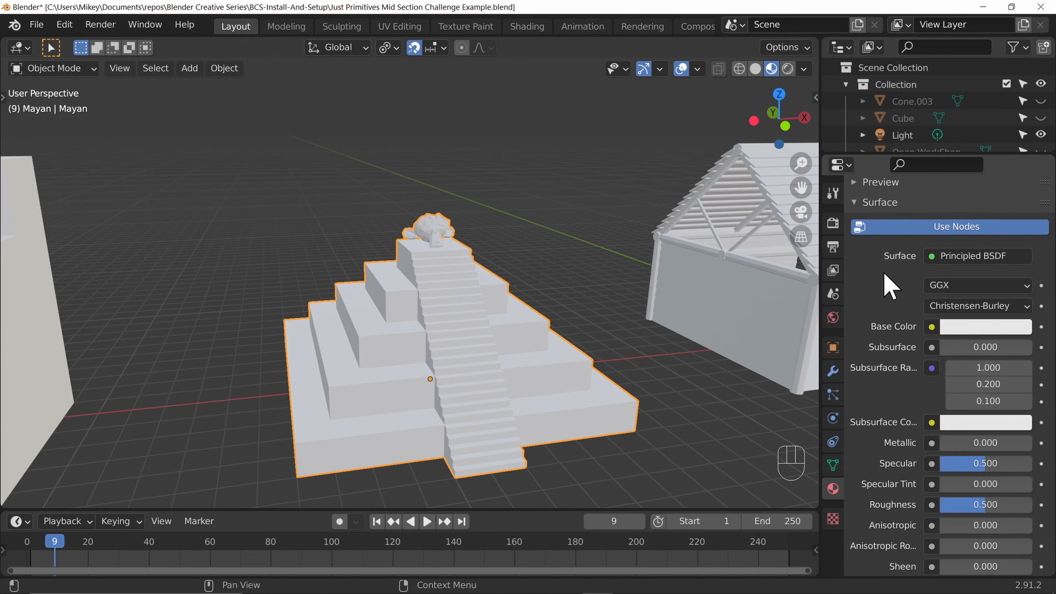
pyautogui.scroll(-15, 902, 279)
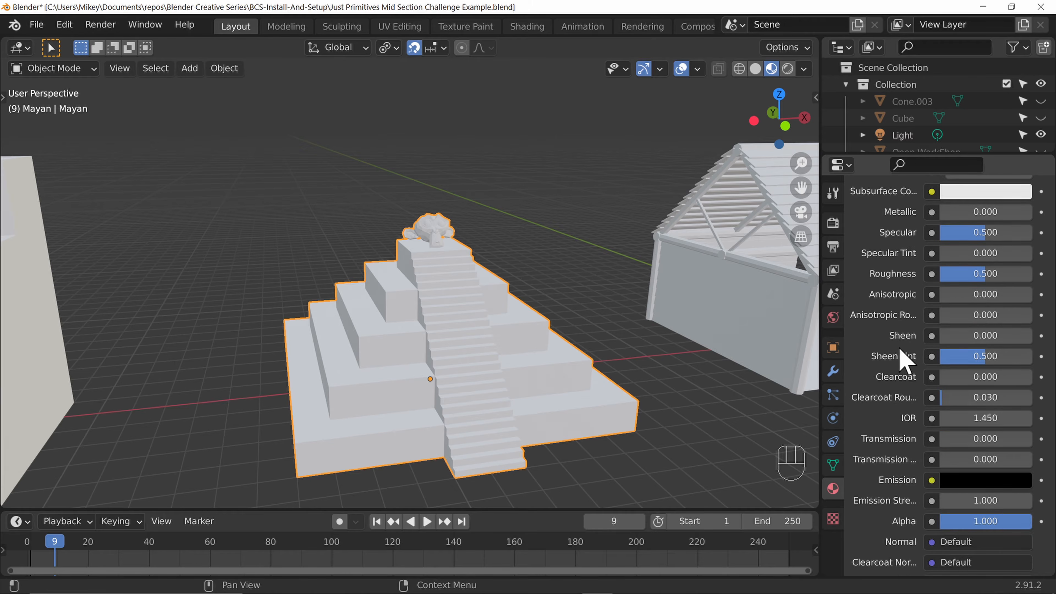
pyautogui.scroll(-8, 888, 405)
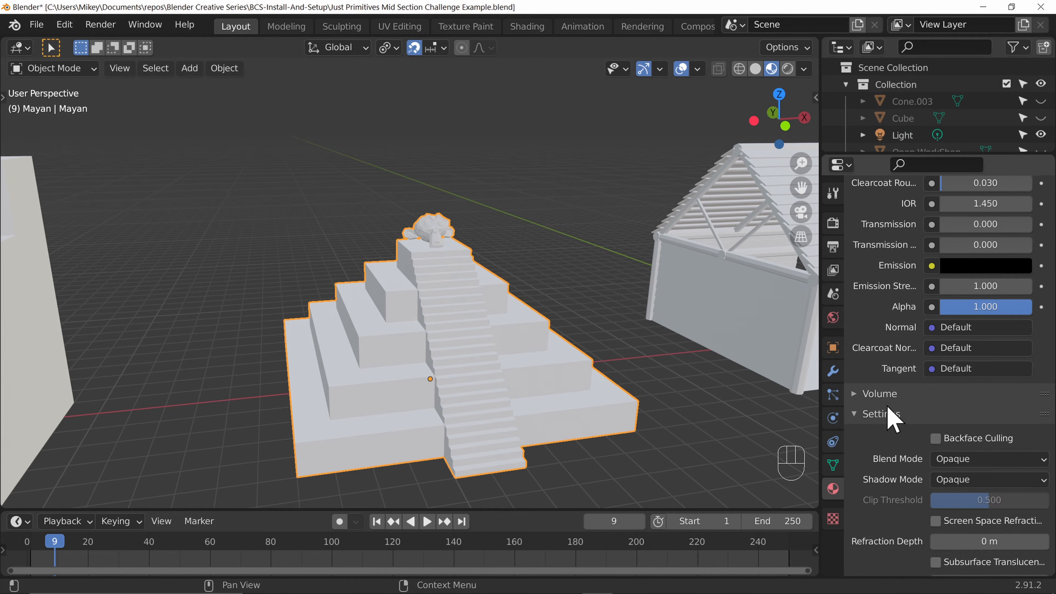
pyautogui.scroll(20, 922, 397)
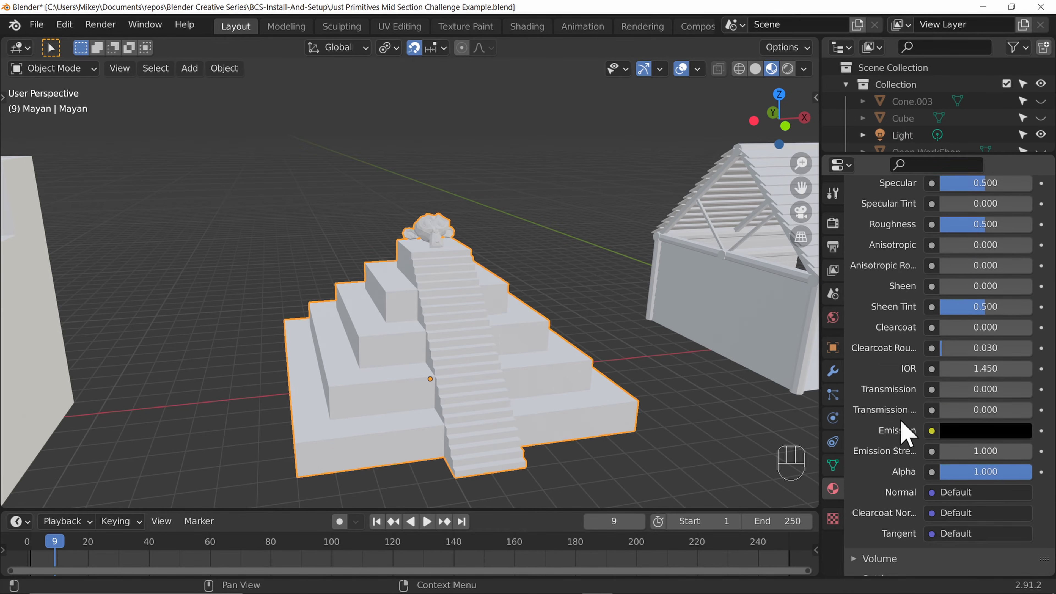
pyautogui.scroll(5, 900, 435)
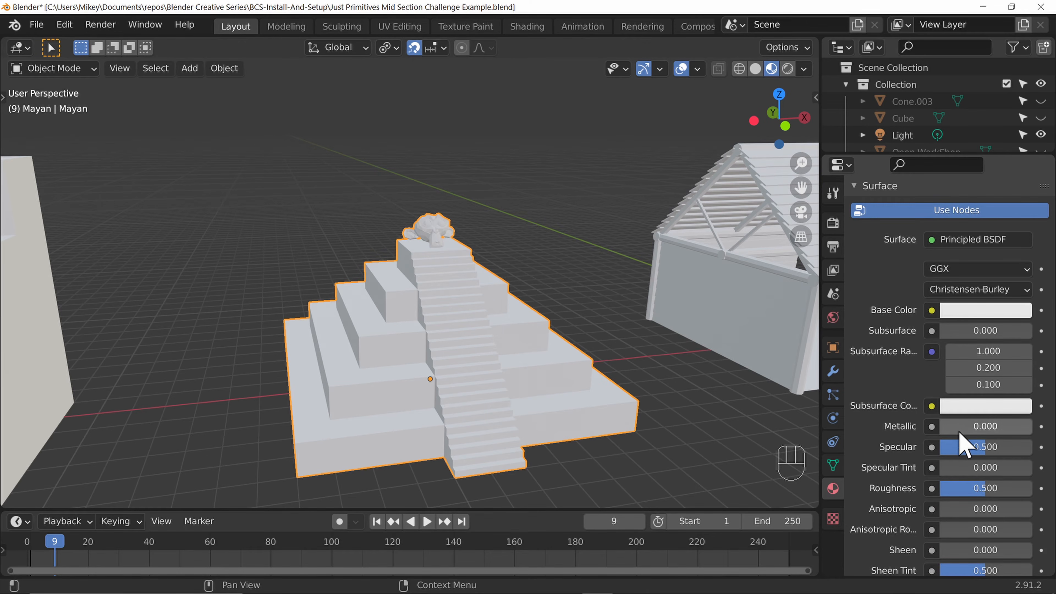
pyautogui.scroll(-4, 873, 450)
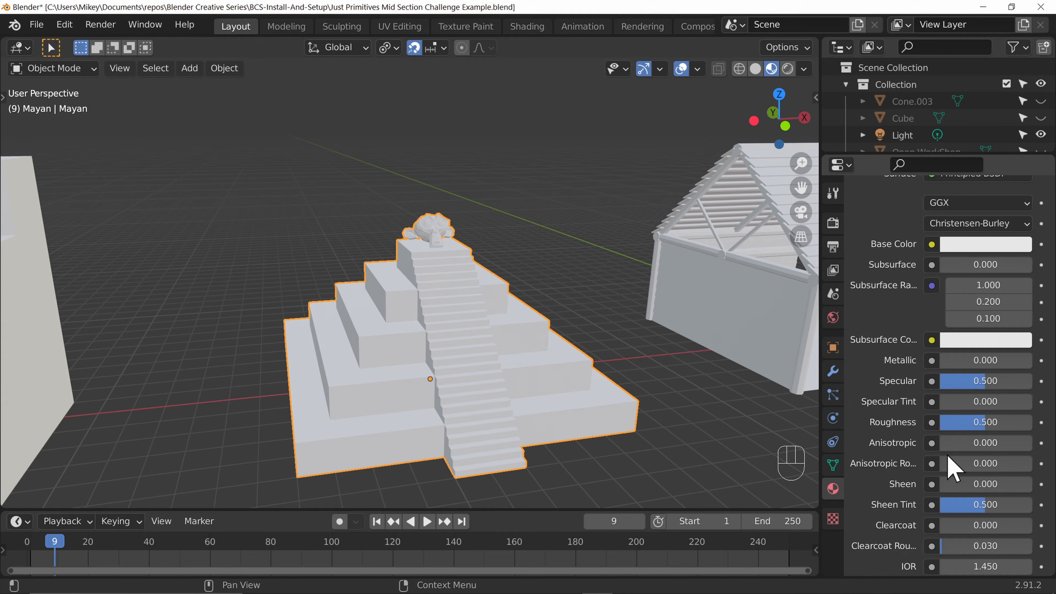
# - Set the Stone material's base color to a near-white green tint with hue 0.336, saturation 0.021 and value 1
pyautogui.click(970, 249)
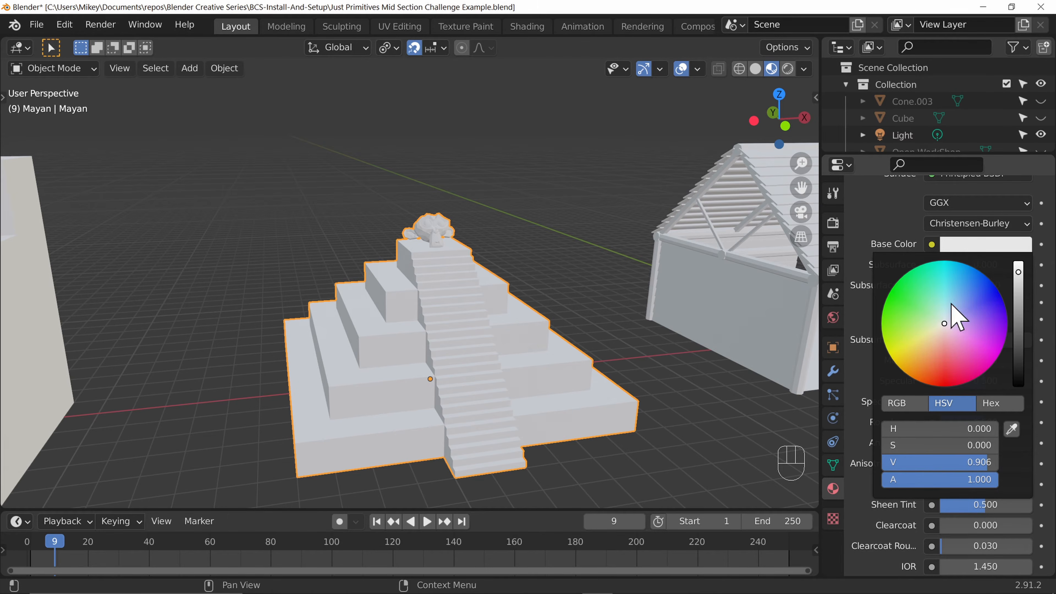
pyautogui.moveTo(962, 331)
pyautogui.mouseDown()
pyautogui.moveTo(925, 377)
pyautogui.moveTo(893, 361)
pyautogui.moveTo(889, 293)
pyautogui.moveTo(944, 260)
pyautogui.moveTo(985, 275)
pyautogui.moveTo(1002, 310)
pyautogui.moveTo(989, 360)
pyautogui.moveTo(955, 373)
pyautogui.moveTo(911, 345)
pyautogui.moveTo(965, 354)
pyautogui.moveTo(927, 369)
pyautogui.moveTo(894, 299)
pyautogui.moveTo(971, 267)
pyautogui.moveTo(997, 291)
pyautogui.moveTo(924, 283)
pyautogui.moveTo(902, 353)
pyautogui.moveTo(950, 357)
pyautogui.moveTo(963, 333)
pyautogui.moveTo(943, 323)
pyautogui.mouseUp()
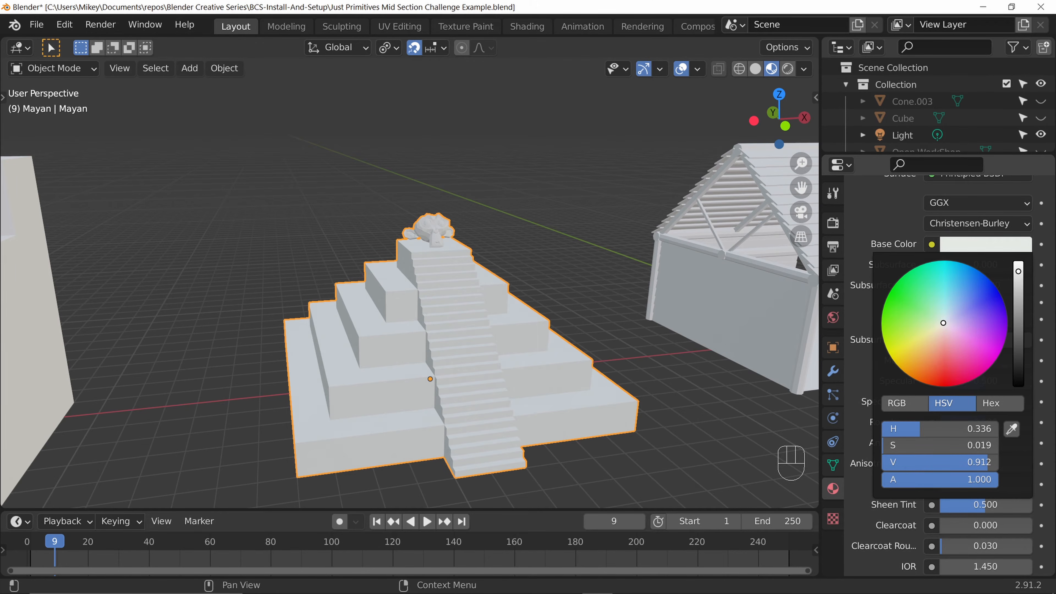
pyautogui.moveTo(1019, 273)
pyautogui.mouseDown()
pyautogui.moveTo(1018, 386)
pyautogui.moveTo(1018, 261)
pyautogui.mouseUp()
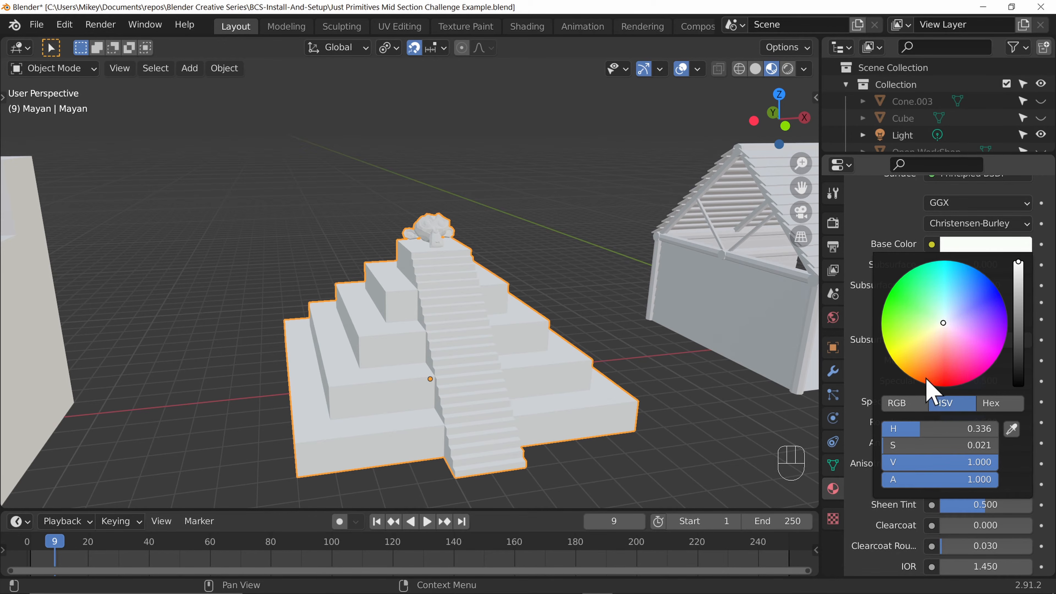
# - View the base color in RGB, Hex and HSV modes, and try an alpha of 0 before restoring it to 1
pyautogui.click(902, 404)
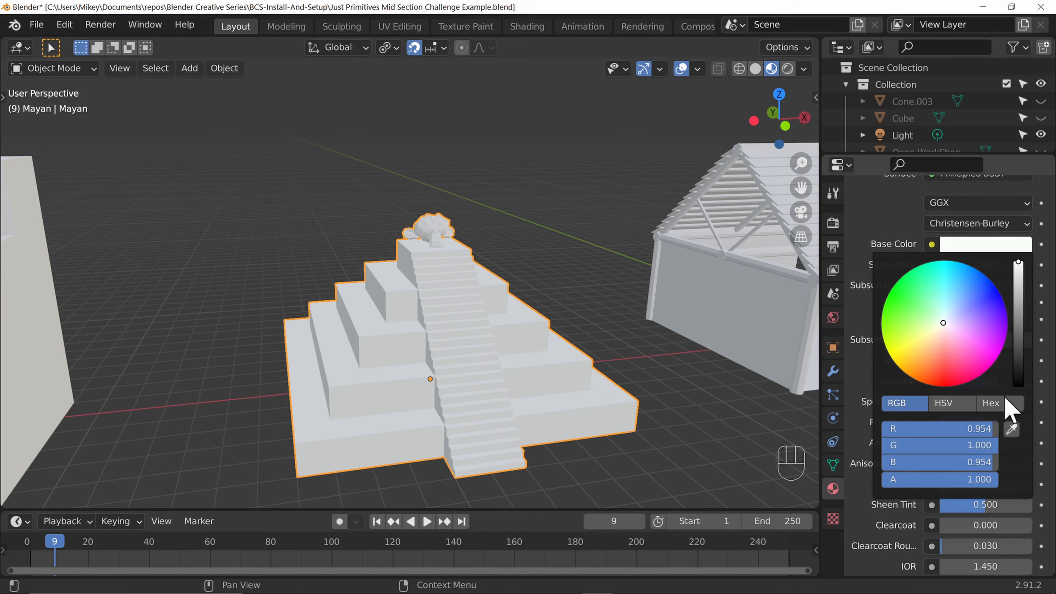
pyautogui.click(1010, 403)
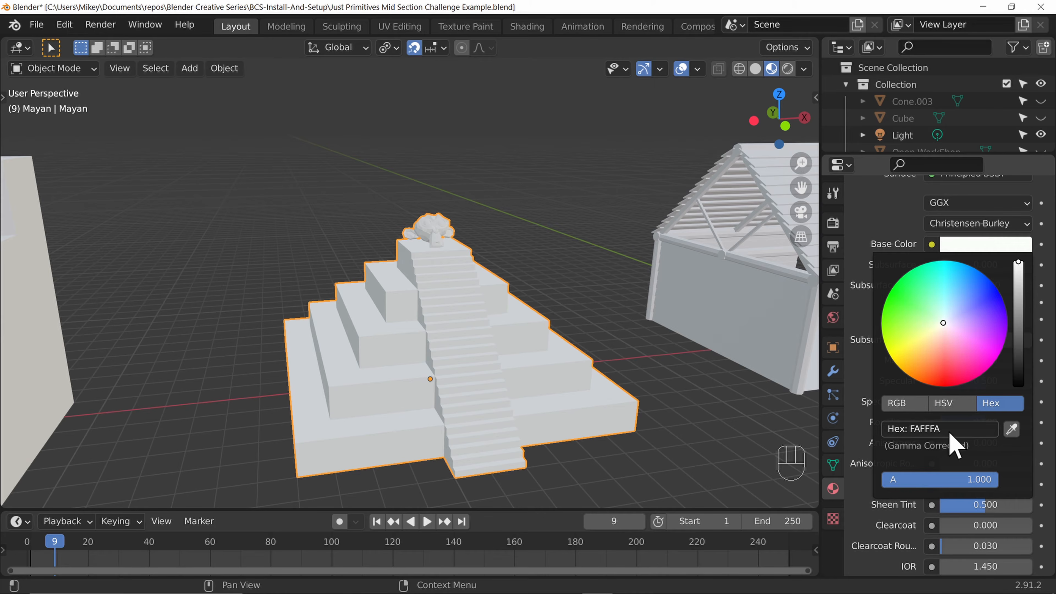
pyautogui.click(949, 407)
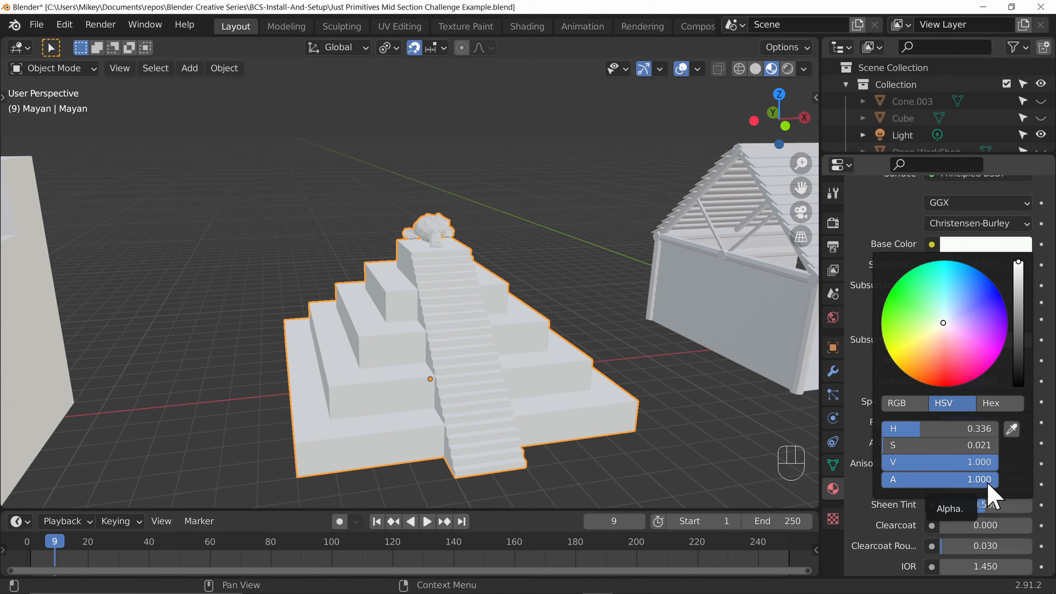
pyautogui.moveTo(988, 484); pyautogui.dragTo(885, 484)
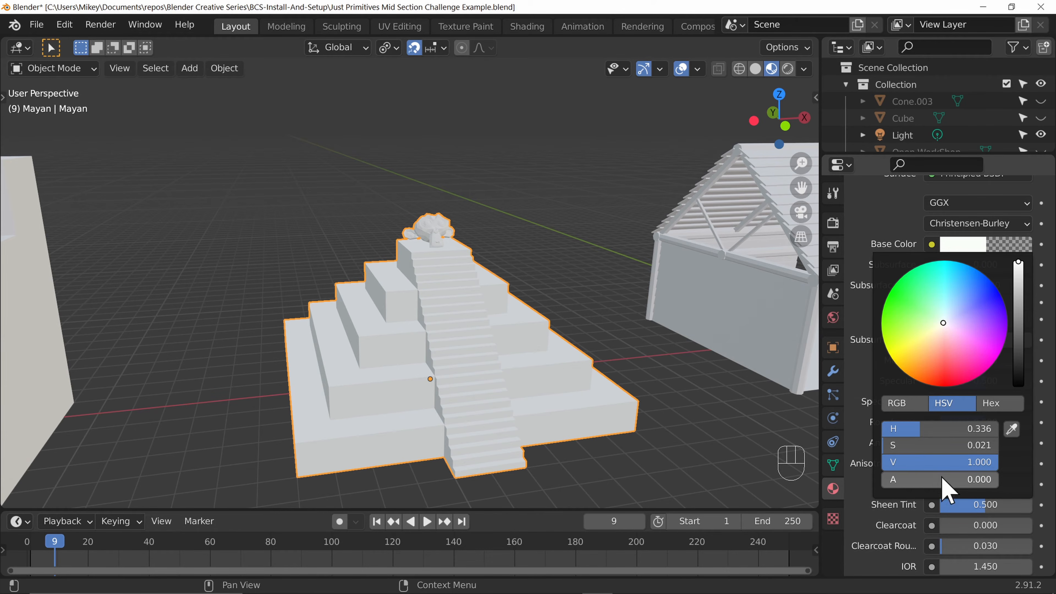
pyautogui.moveTo(897, 480); pyautogui.dragTo(998, 479)
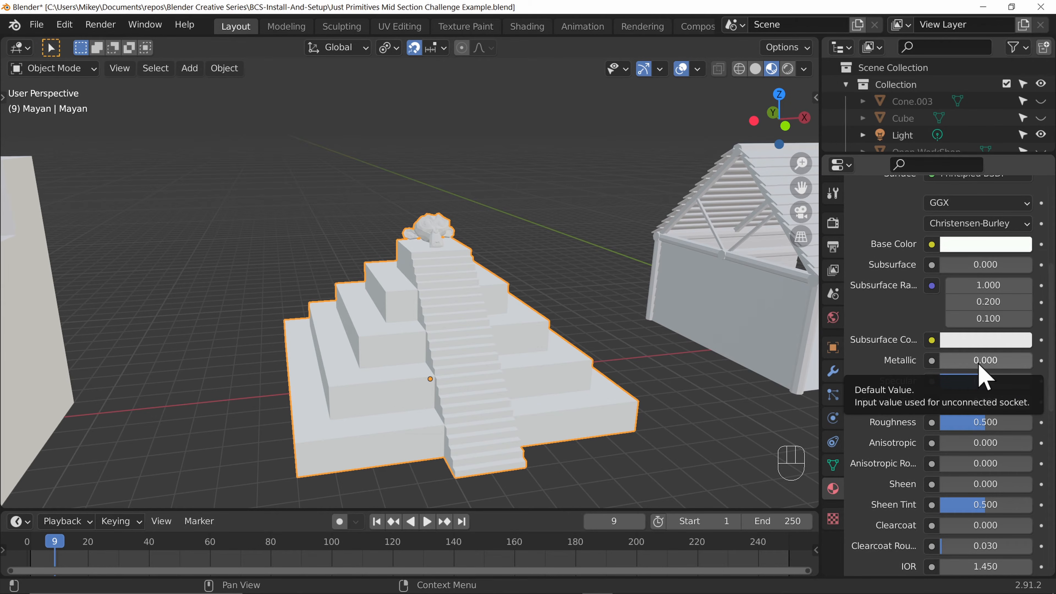
# - Set the Stone material's Metallic value to 1 and inspect the pyramid's surface from above
pyautogui.moveTo(978, 360); pyautogui.dragTo(1040, 361)
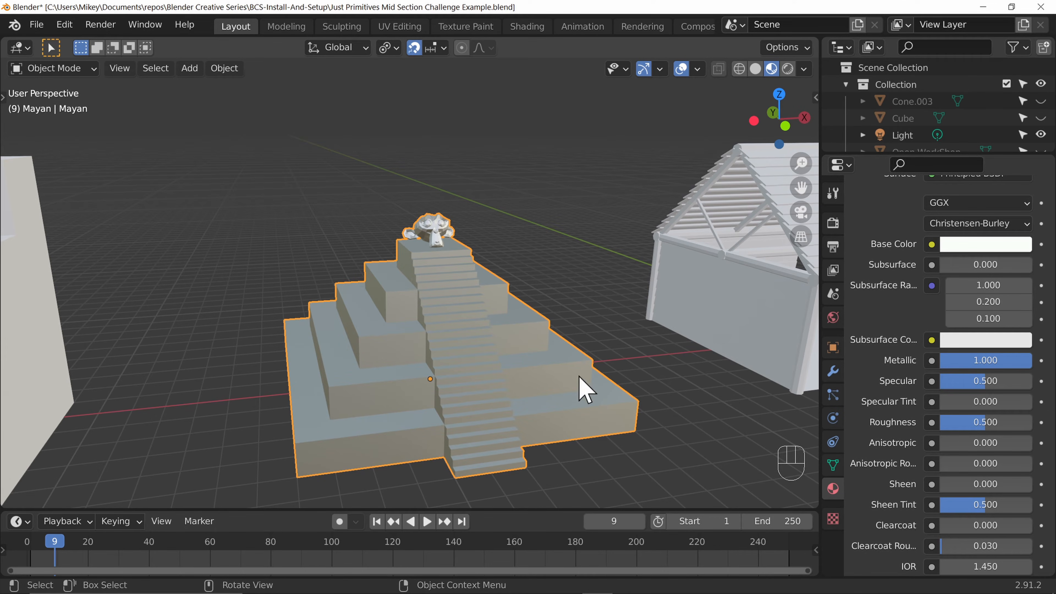
pyautogui.moveTo(475, 310); pyautogui.dragTo(429, 370, button='middle')
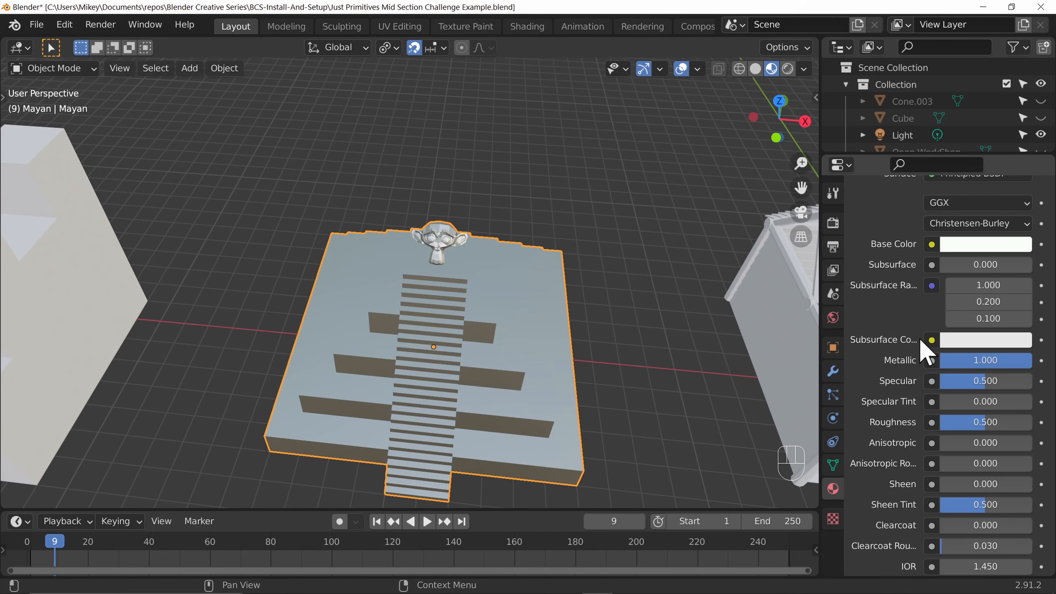
# - Review the Stone material's base color picker and inspect the pyramid from several angles at full Metallic
pyautogui.click(955, 244)
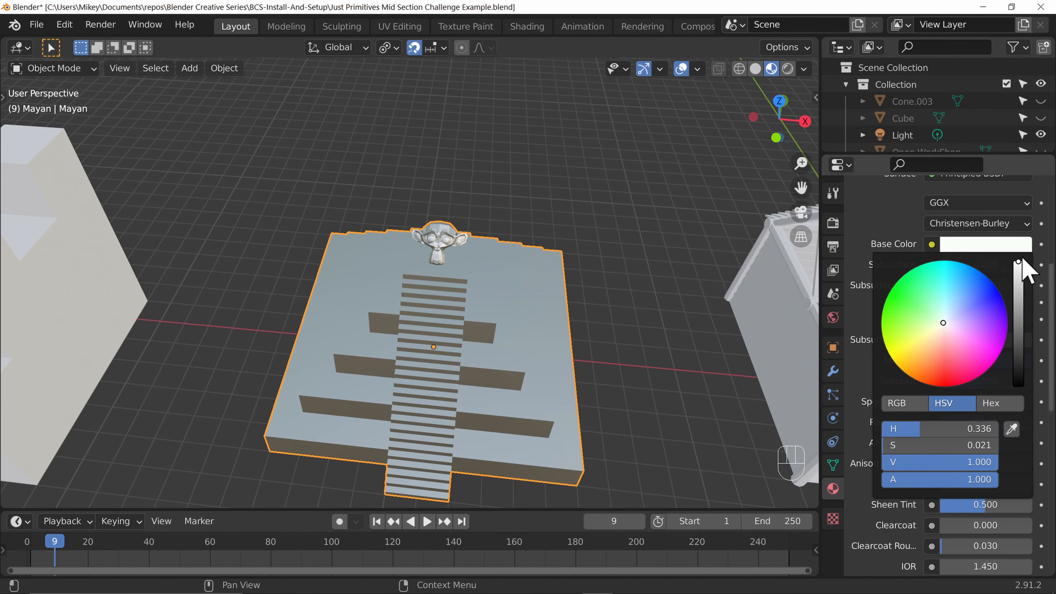
pyautogui.moveTo(632, 377)
pyautogui.mouseDown(button='middle')
pyautogui.moveTo(594, 397)
pyautogui.moveTo(639, 306)
pyautogui.moveTo(501, 291)
pyautogui.moveTo(538, 396)
pyautogui.moveTo(647, 372)
pyautogui.mouseUp(button='middle')
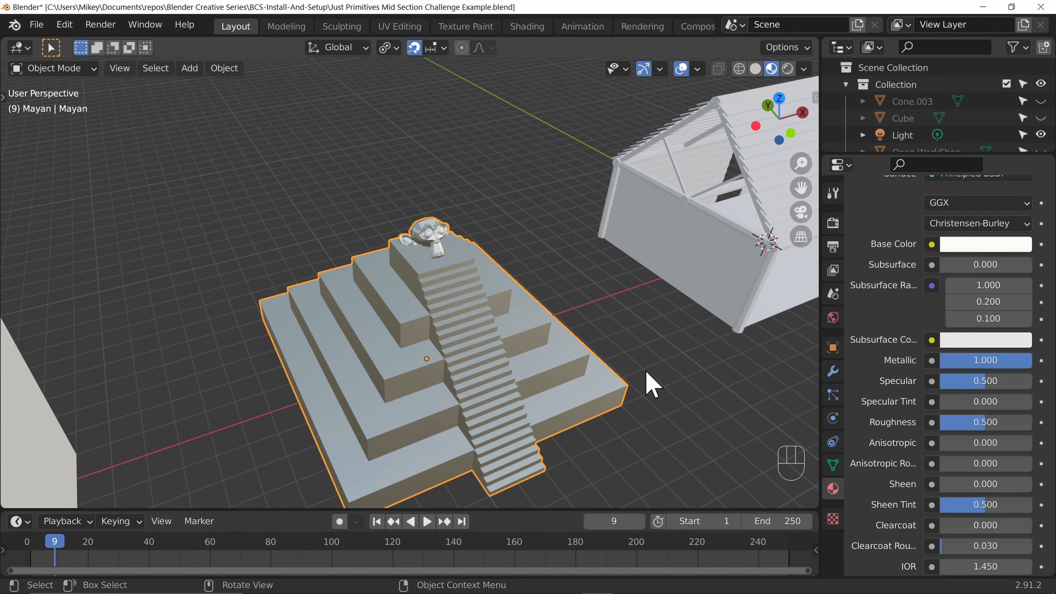
pyautogui.moveTo(997, 361); pyautogui.dragTo(1023, 360)
pyautogui.moveTo(491, 406); pyautogui.dragTo(496, 359, button='middle')
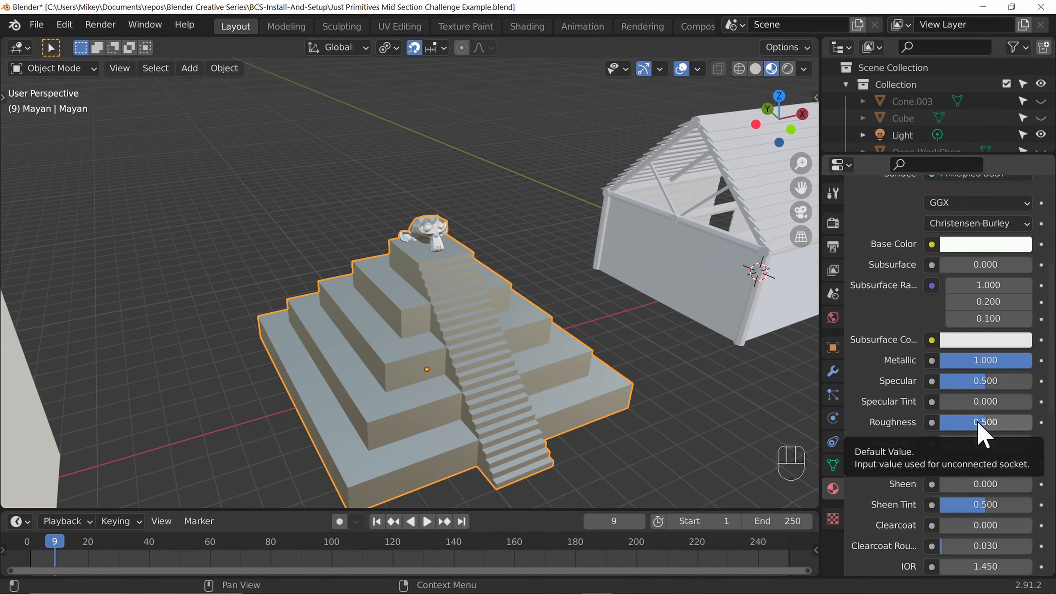
# - Try the Stone material's Roughness at 1 and at 0, and inspect the pyramid's reflections
pyautogui.moveTo(980, 422); pyautogui.dragTo(1036, 423)
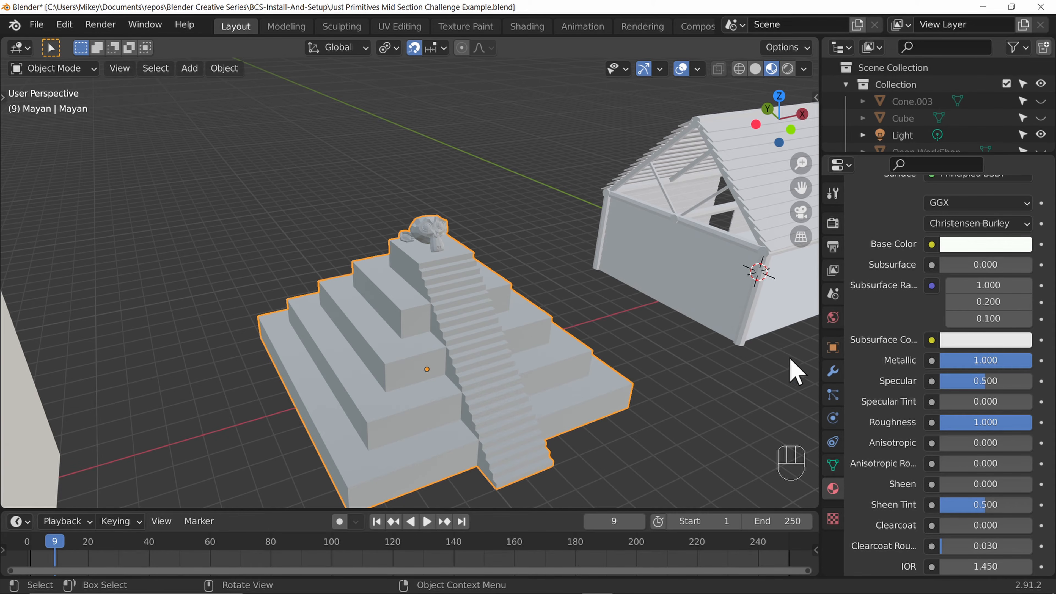
pyautogui.moveTo(1007, 424)
pyautogui.mouseDown()
pyautogui.moveTo(927, 425)
pyautogui.moveTo(936, 426)
pyautogui.mouseUp()
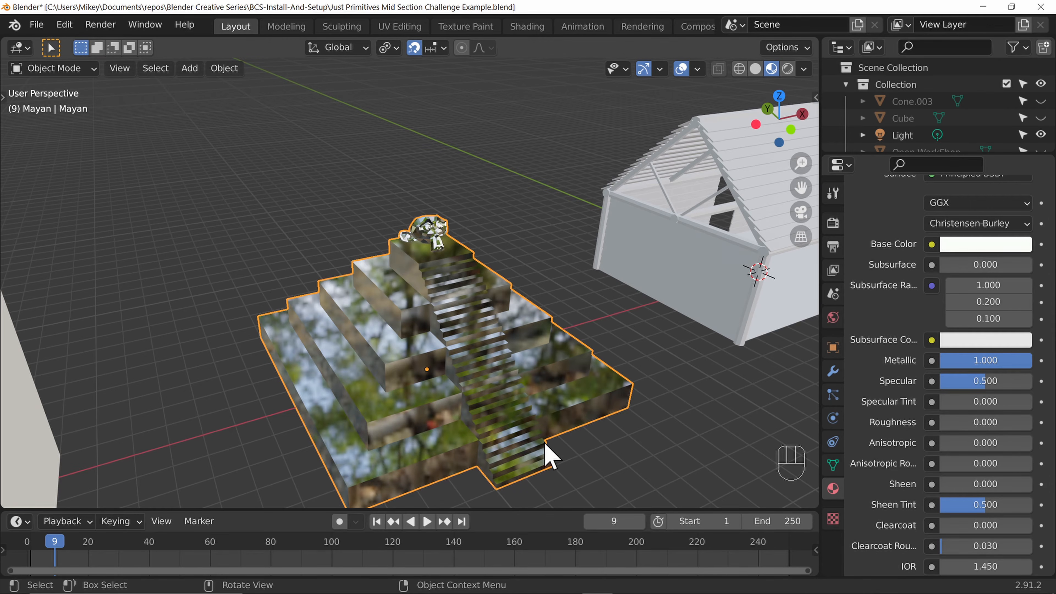
pyautogui.moveTo(552, 366); pyautogui.dragTo(590, 417, button='middle')
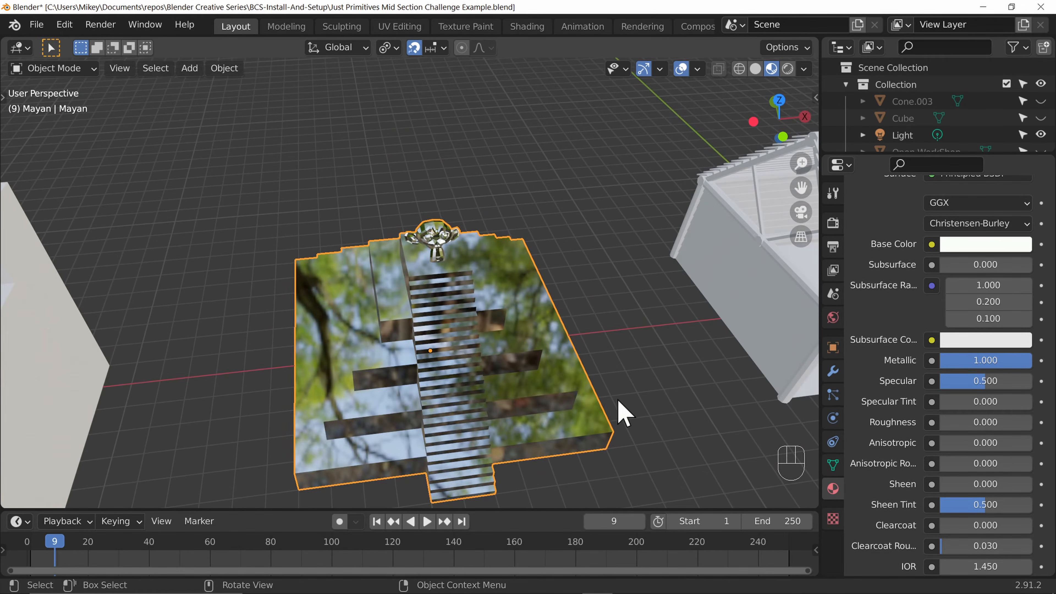
# - Give the Stone material a matte look with Roughness 0.898, Metallic 0 and a dark grey base color
pyautogui.moveTo(956, 422); pyautogui.dragTo(1021, 422)
pyautogui.moveTo(1006, 360); pyautogui.dragTo(938, 359)
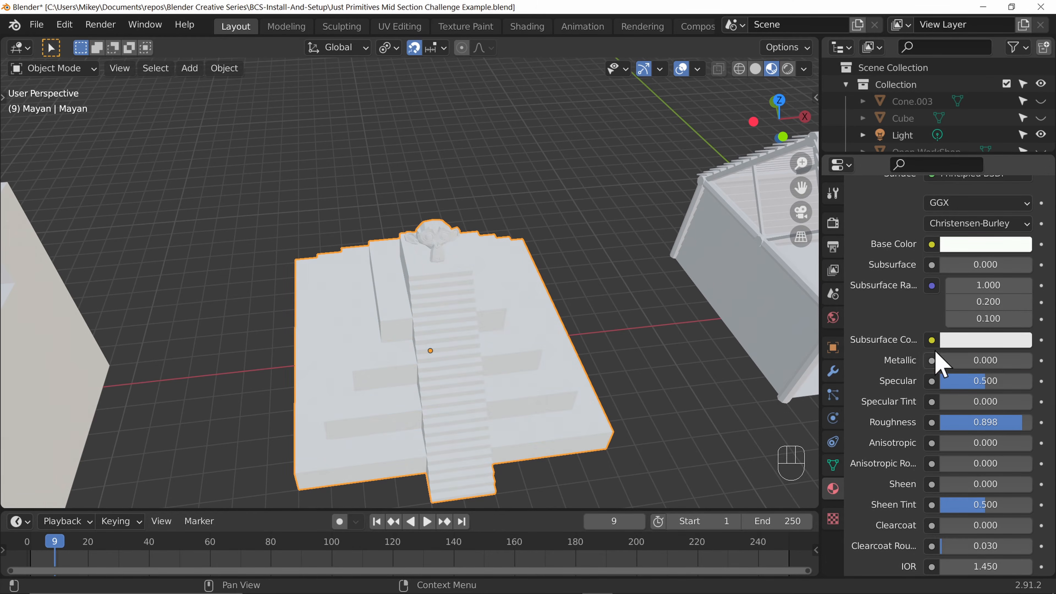
pyautogui.click(978, 245)
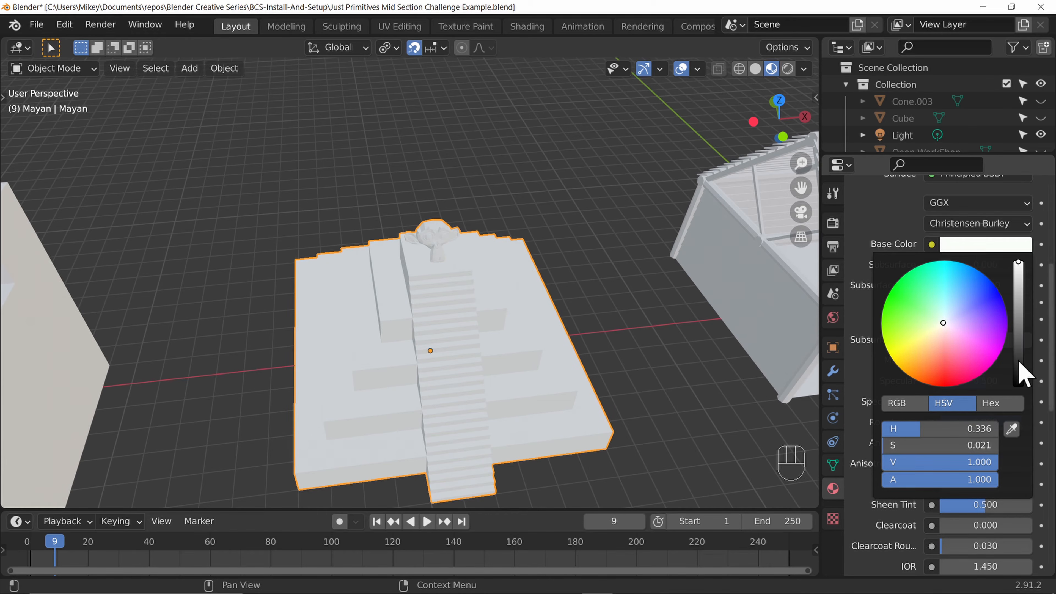
pyautogui.click(1020, 353)
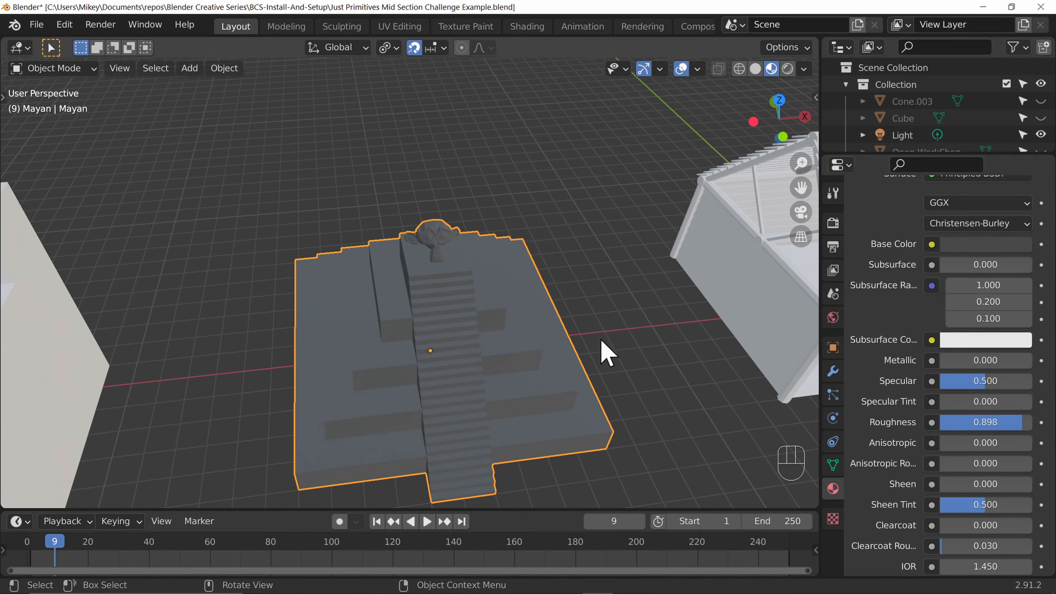
pyautogui.moveTo(601, 349); pyautogui.dragTo(628, 441, button='middle')
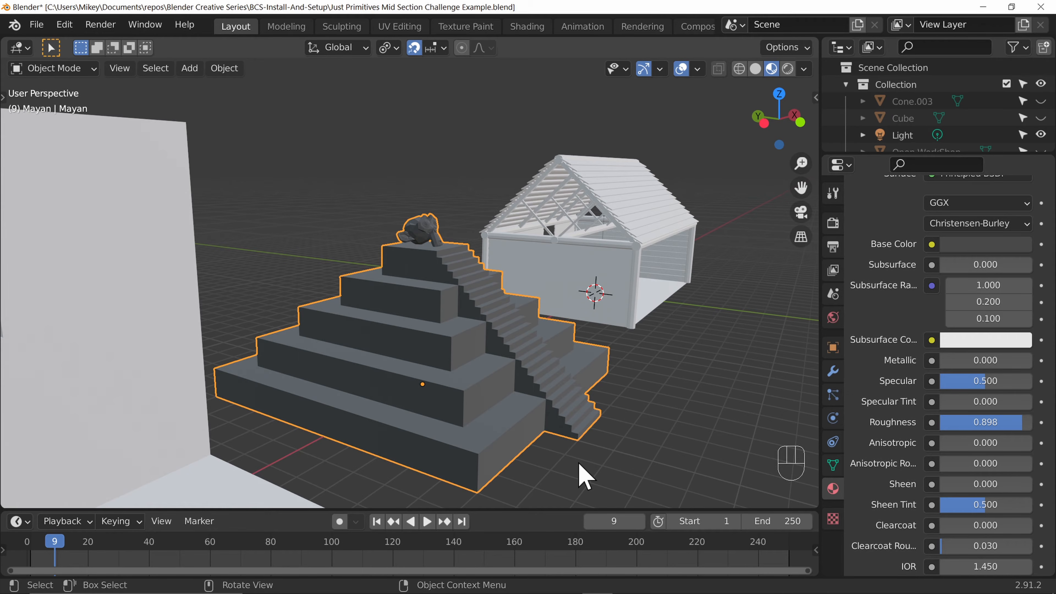
pyautogui.moveTo(585, 475); pyautogui.dragTo(568, 338, button='middle')
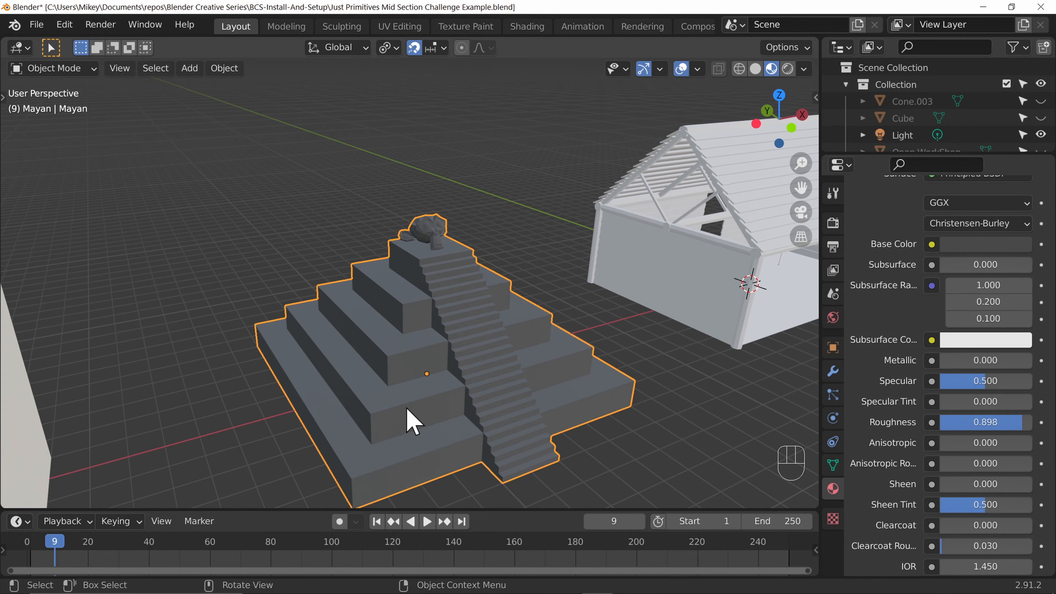
# - Separate the pyramid's whole mesh into individual objects by loose parts and return to Object Mode
pyautogui.scroll(-2, 407, 409)
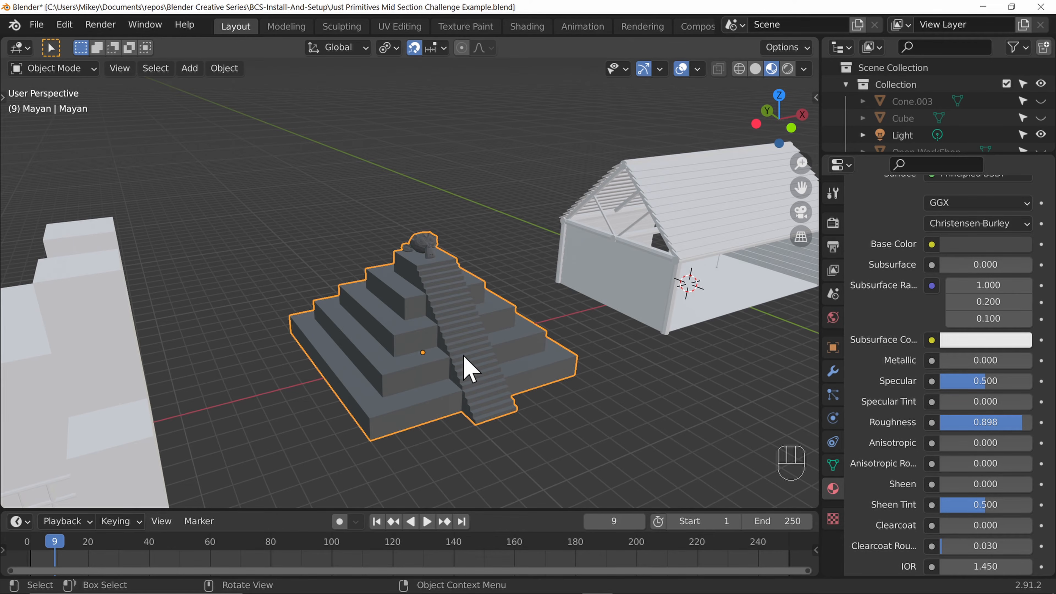
pyautogui.press('Tab')
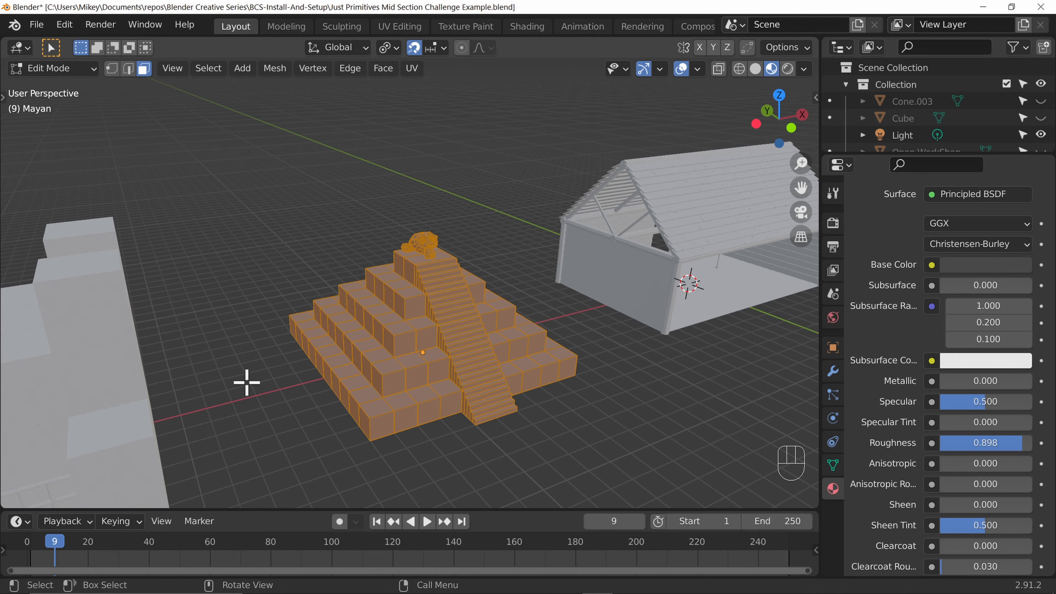
pyautogui.press('a')
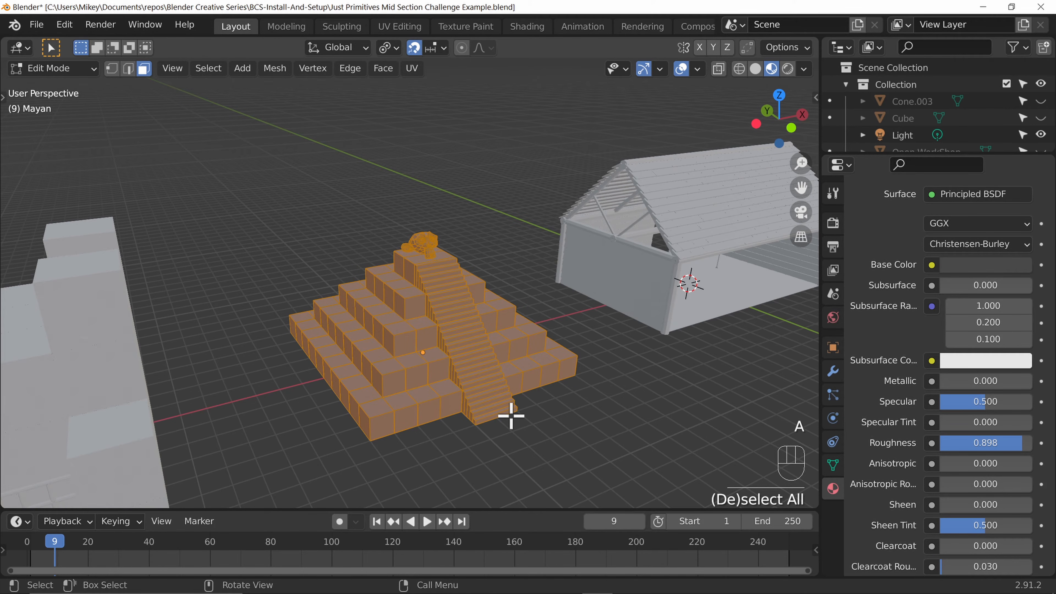
pyautogui.press('p')
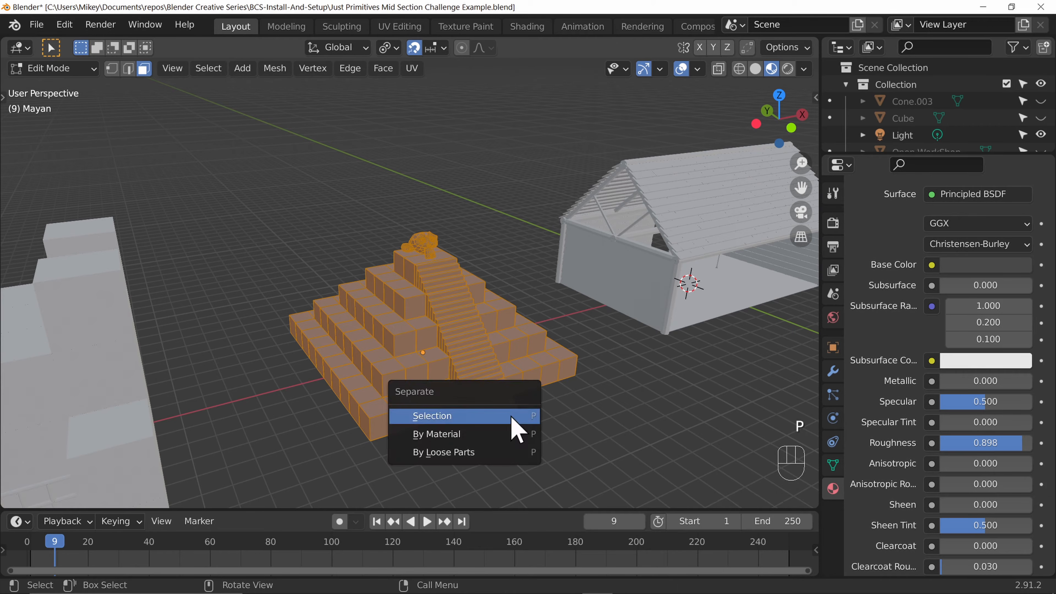
pyautogui.click(495, 453)
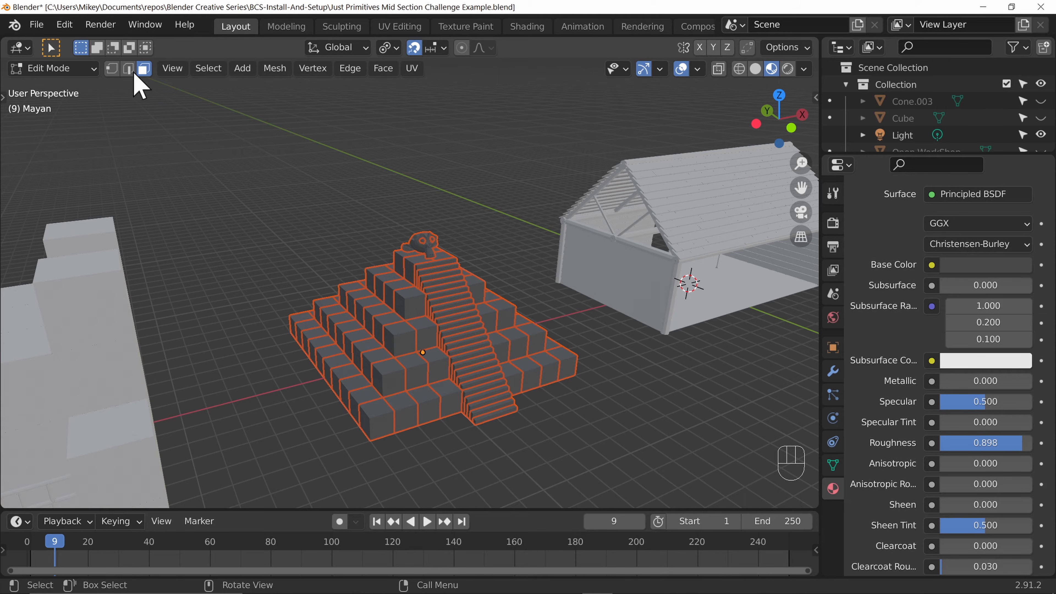
pyautogui.click(62, 75)
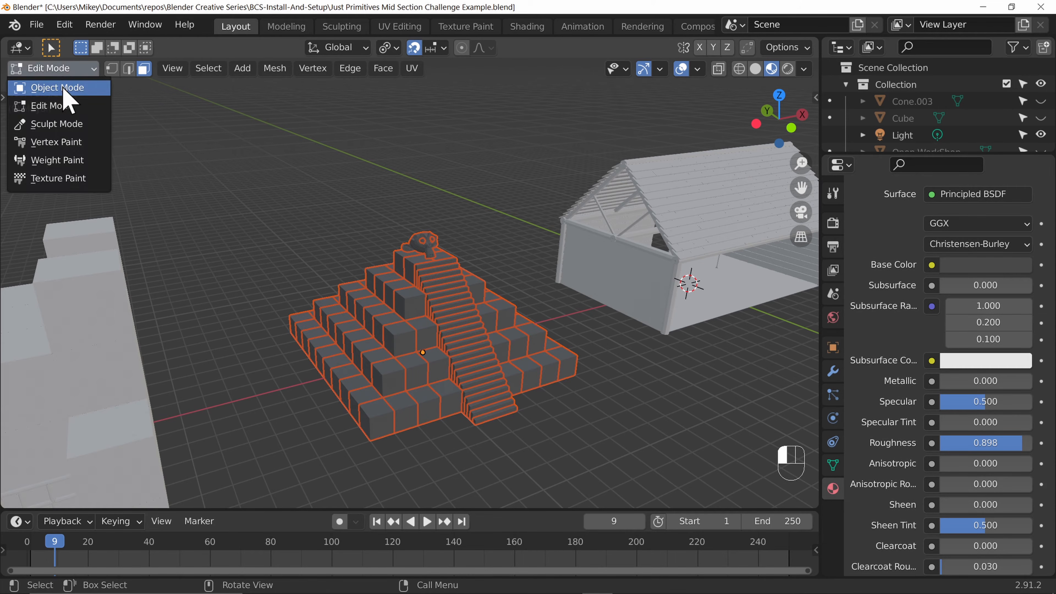
pyautogui.click(63, 89)
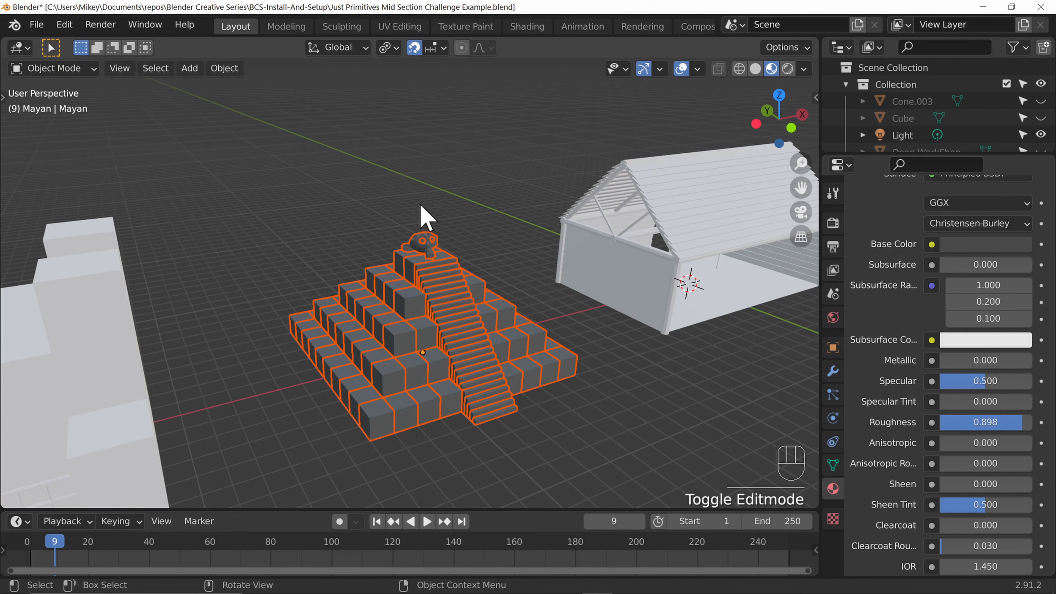
# - Select the monkey head on top of the pyramid and lighten its Stone material's base color to a medium grey
pyautogui.click(434, 254)
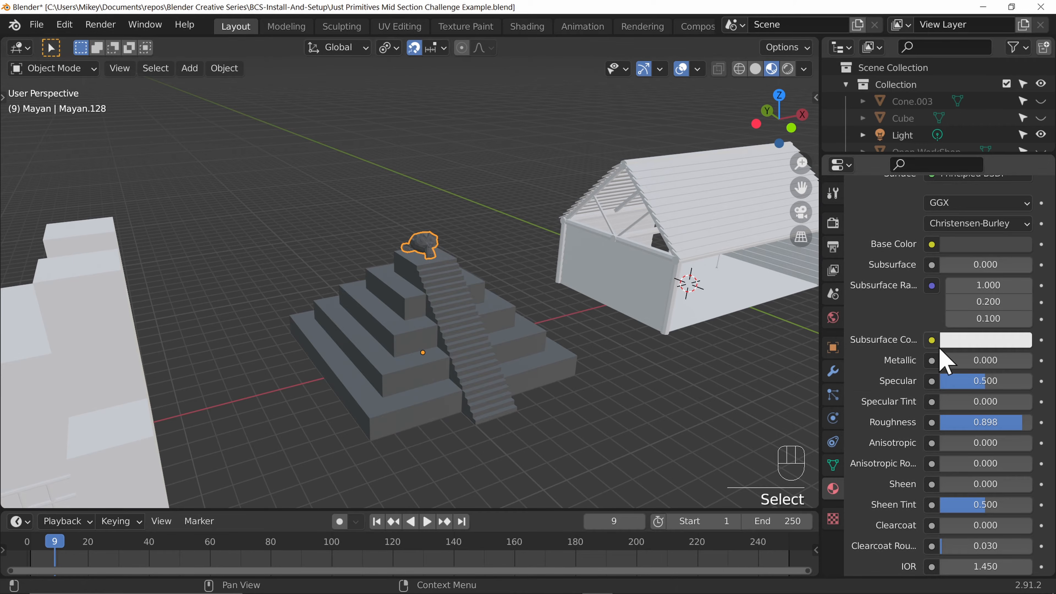
pyautogui.scroll(8, 943, 378)
pyautogui.scroll(3, 934, 385)
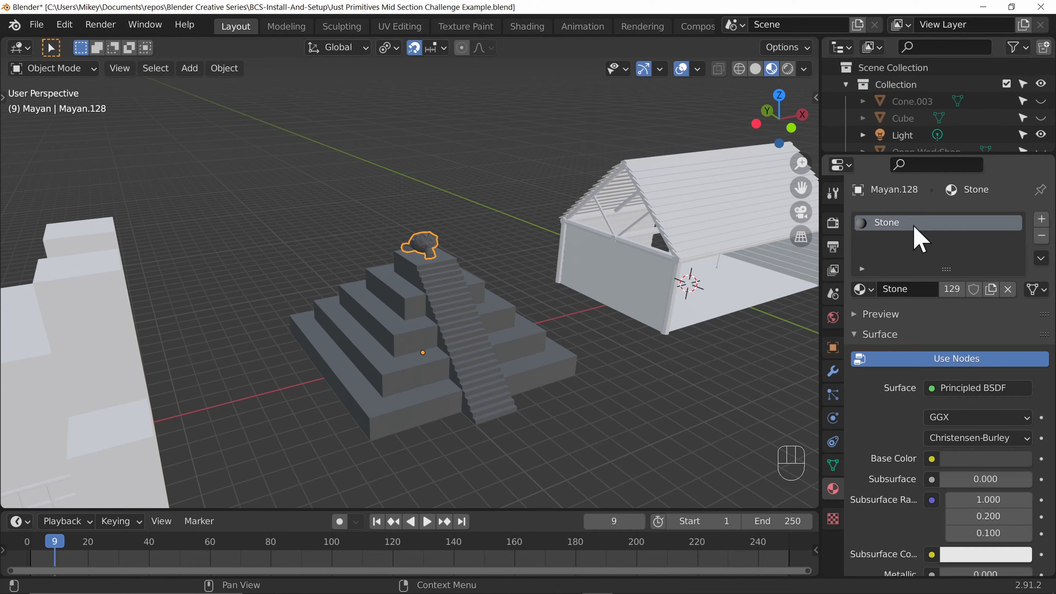
pyautogui.scroll(-2, 922, 338)
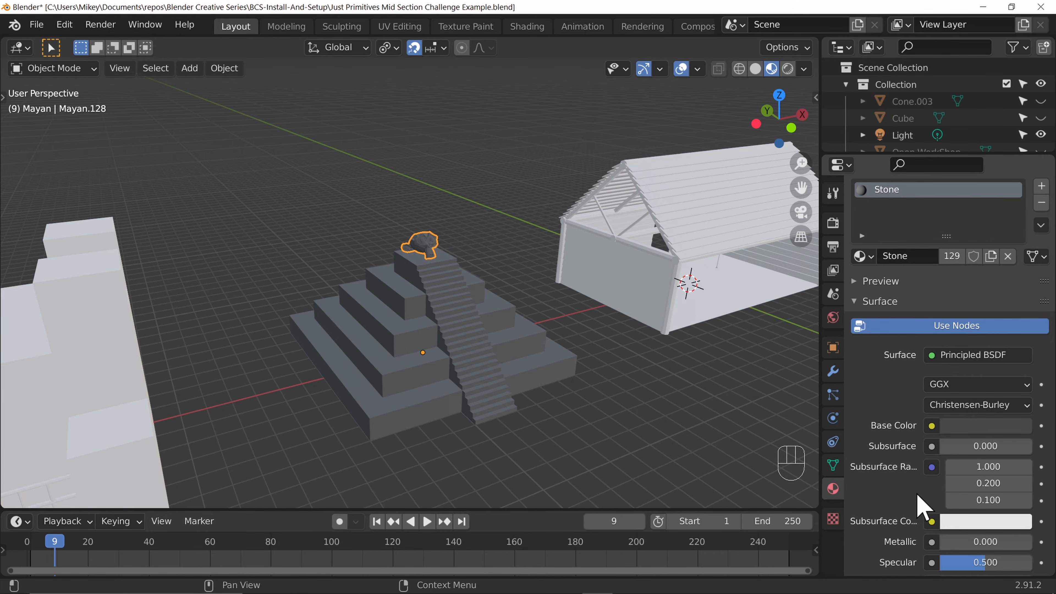
pyautogui.click(981, 427)
pyautogui.moveTo(1018, 269); pyautogui.dragTo(1018, 260)
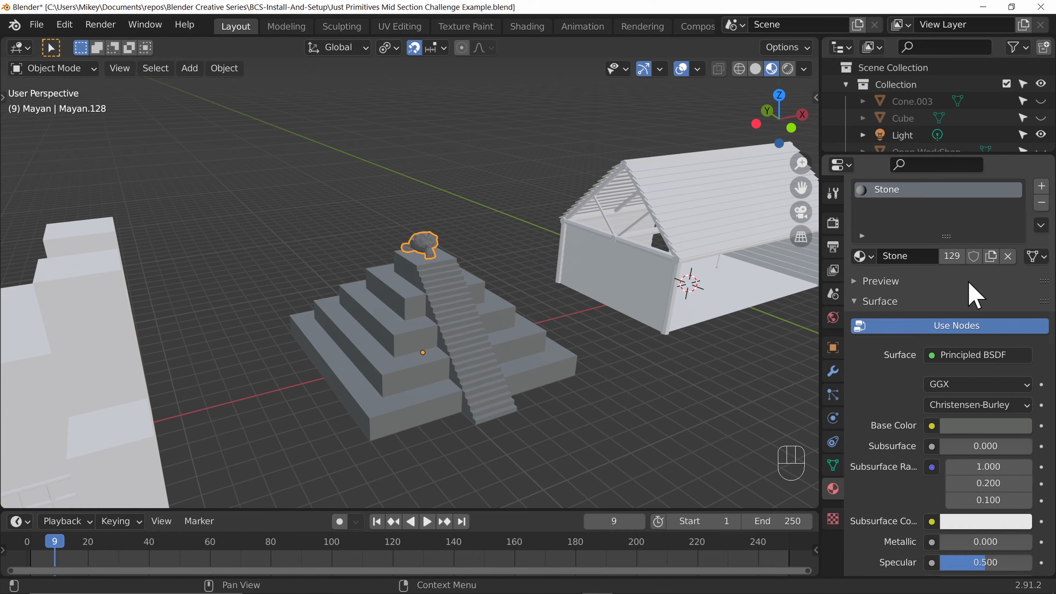
# - Replace the monkey head's Stone material slot with a new material named Statue
pyautogui.click(1041, 203)
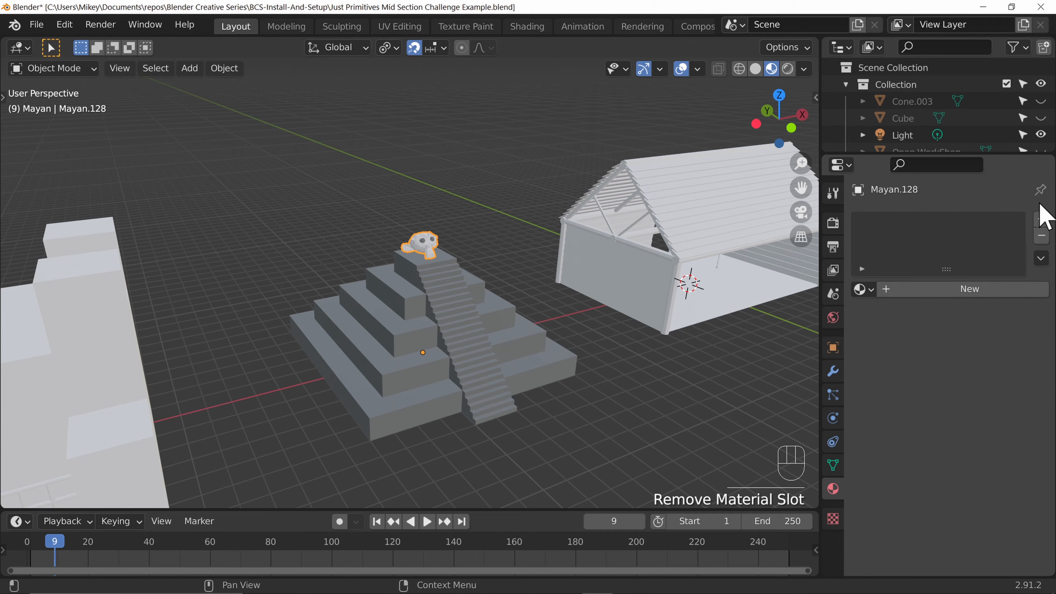
pyautogui.click(1042, 220)
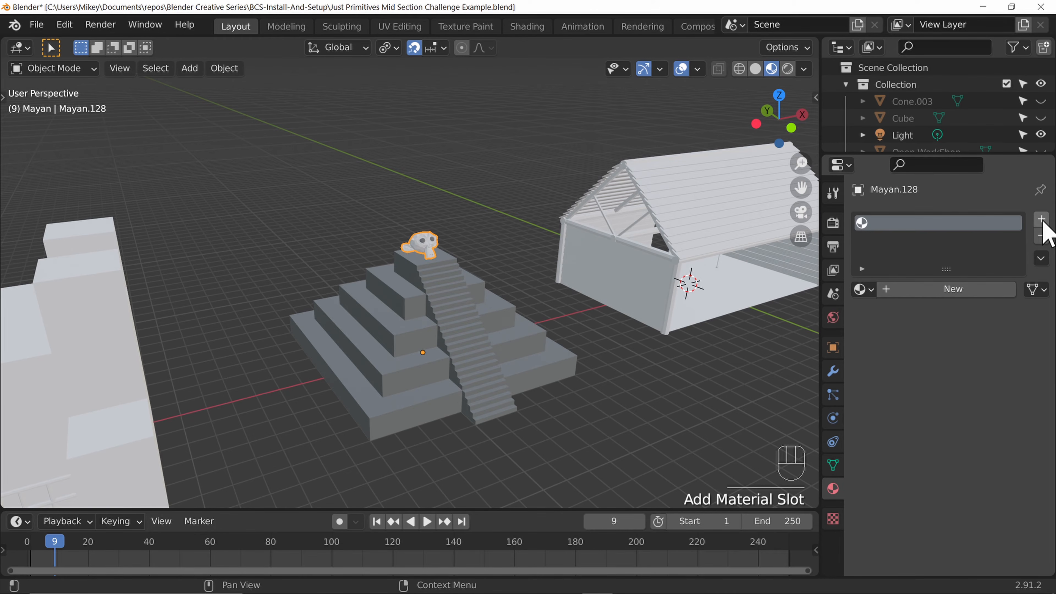
pyautogui.click(953, 290)
pyautogui.click(903, 289)
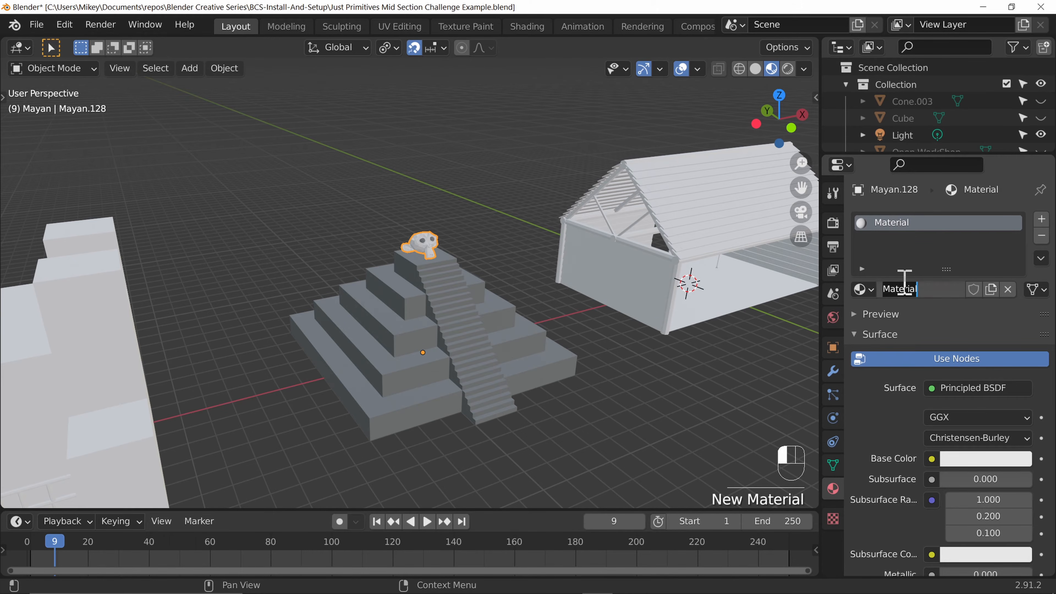
pyautogui.write('Statue')
pyautogui.press('Return')
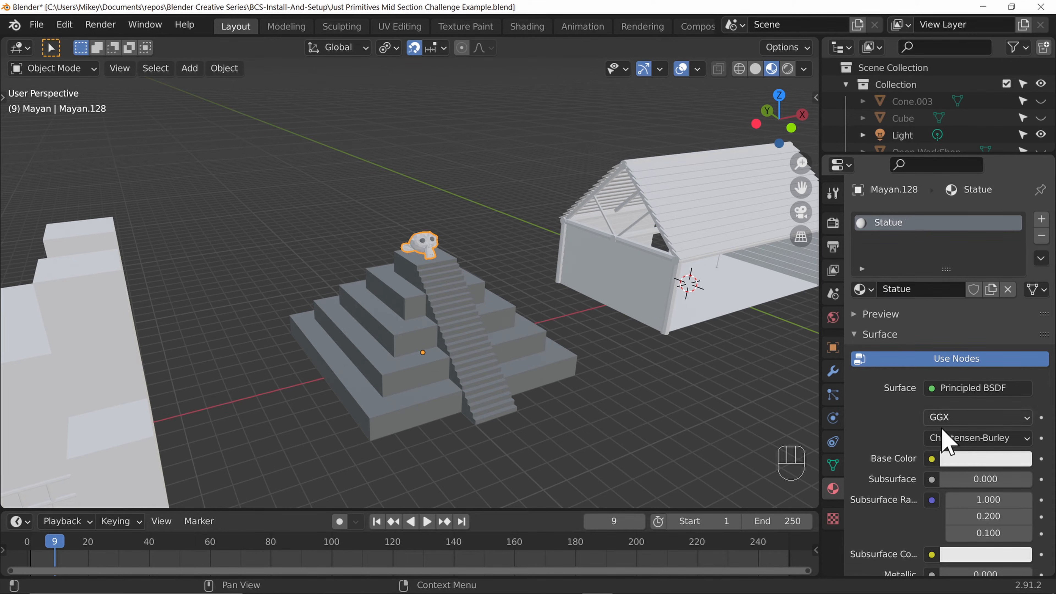
# - Make the Statue material look like gold with a yellow base color and a Metallic value of 1
pyautogui.click(979, 461)
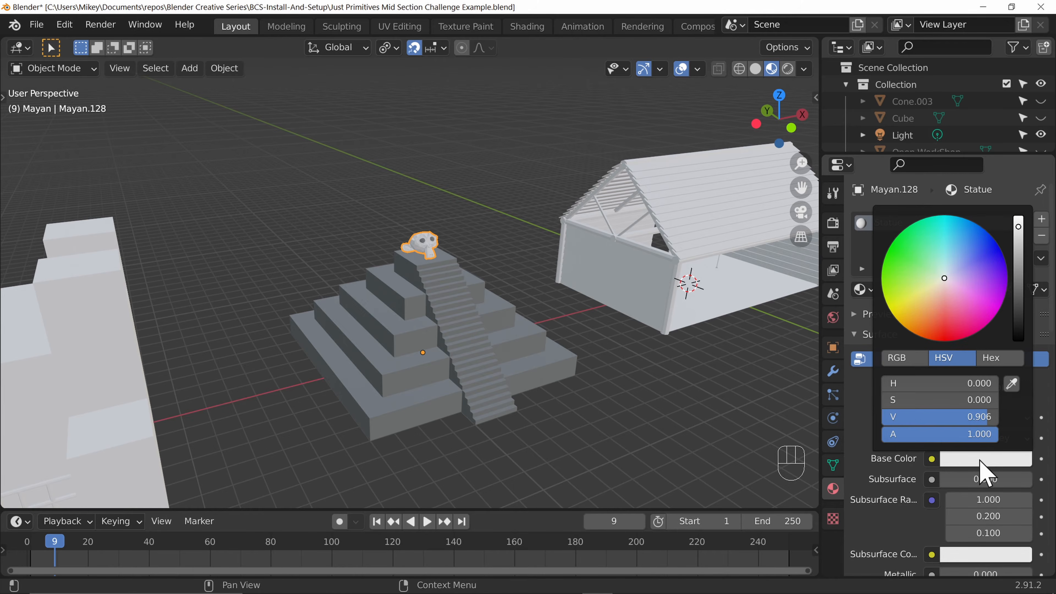
pyautogui.click(908, 308)
pyautogui.scroll(-4, 912, 530)
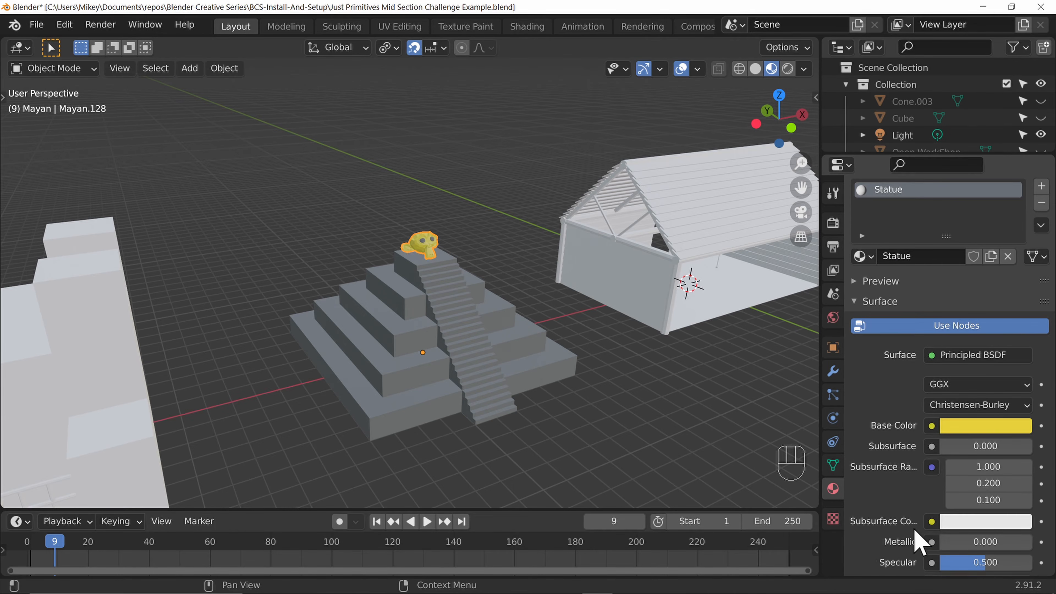
pyautogui.moveTo(952, 509); pyautogui.dragTo(1031, 508)
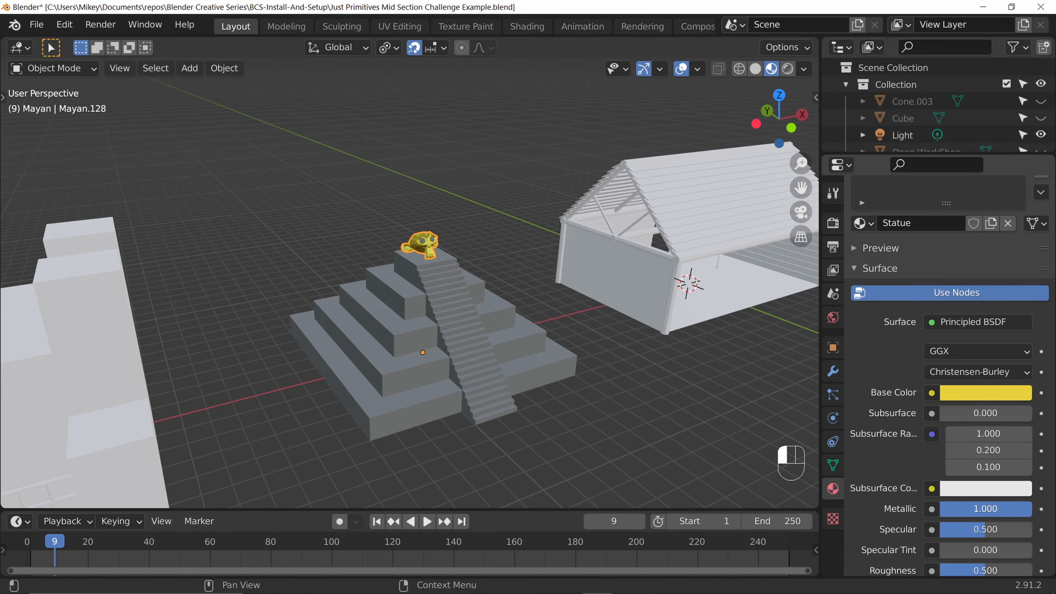
# - Select both eyes of the monkey statue on top of the pyramid
pyautogui.scroll(2, 449, 233)
pyautogui.scroll(5, 449, 233)
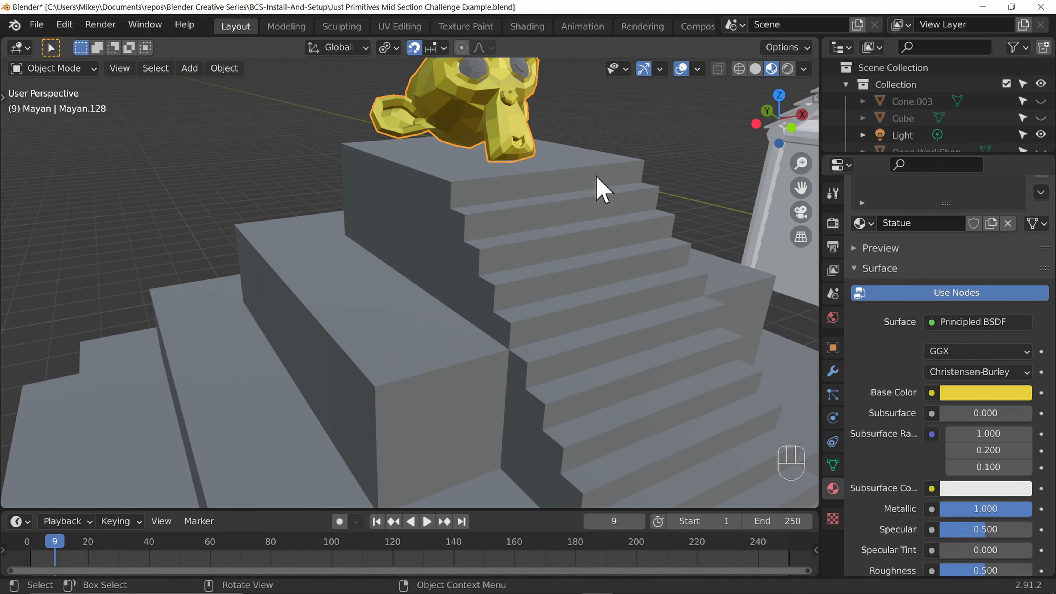
pyautogui.keyDown('shift'); pyautogui.scroll(3, 601, 200); pyautogui.keyUp('shift')
pyautogui.keyDown('shift'); pyautogui.scroll(3, 601, 198); pyautogui.keyUp('shift')
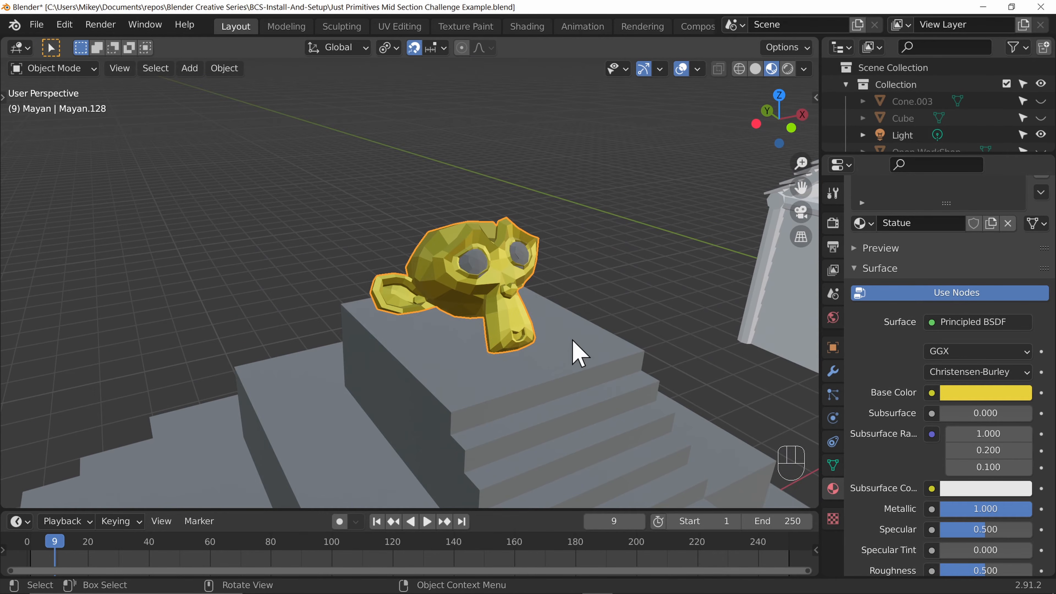
pyautogui.click(477, 272)
pyautogui.keyDown('shift'); pyautogui.click(524, 251); pyautogui.keyUp('shift')
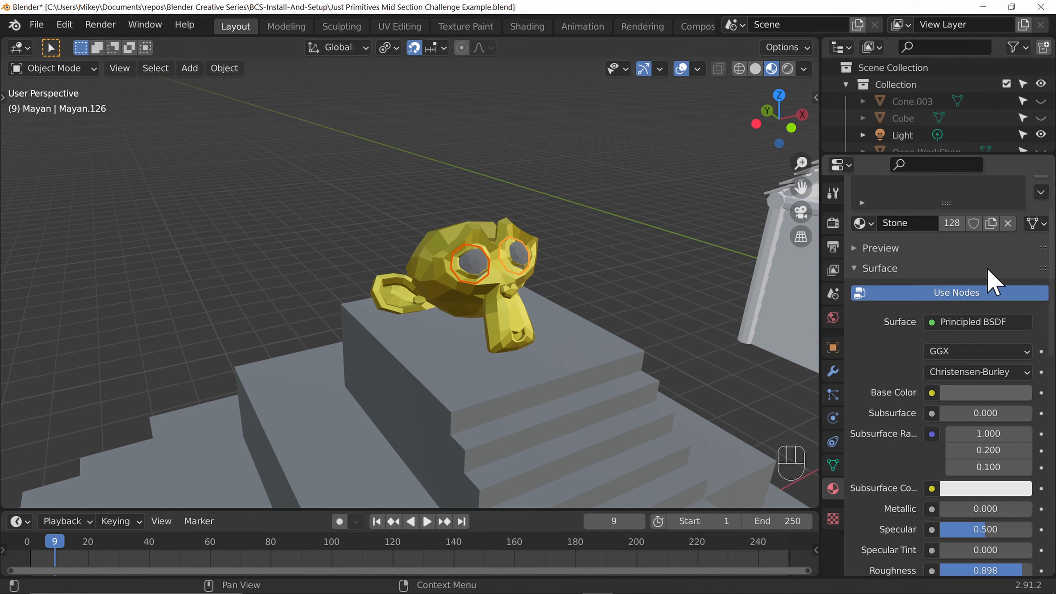
# - Replace the Stone material on the active eye with a new material that has a bright red base color
pyautogui.scroll(3, 988, 275)
pyautogui.click(1041, 236)
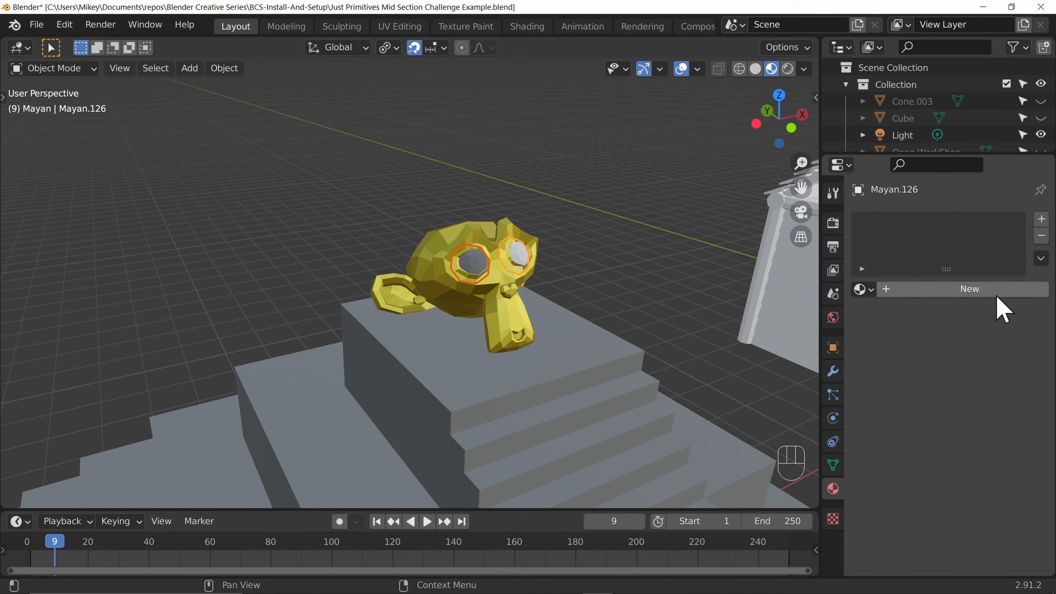
pyautogui.click(966, 290)
pyautogui.click(986, 457)
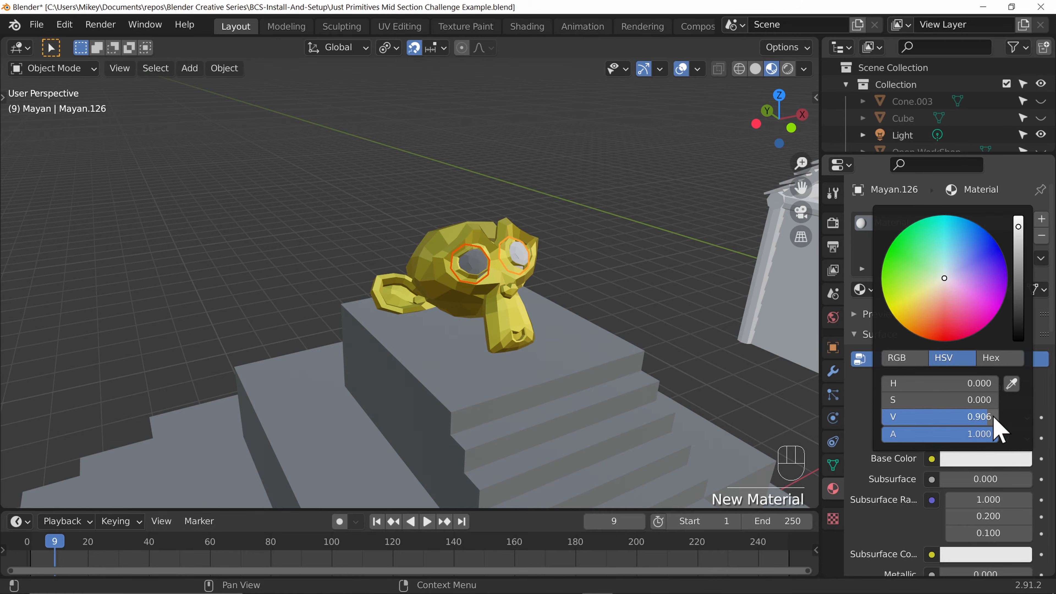
pyautogui.moveTo(943, 319); pyautogui.dragTo(947, 341)
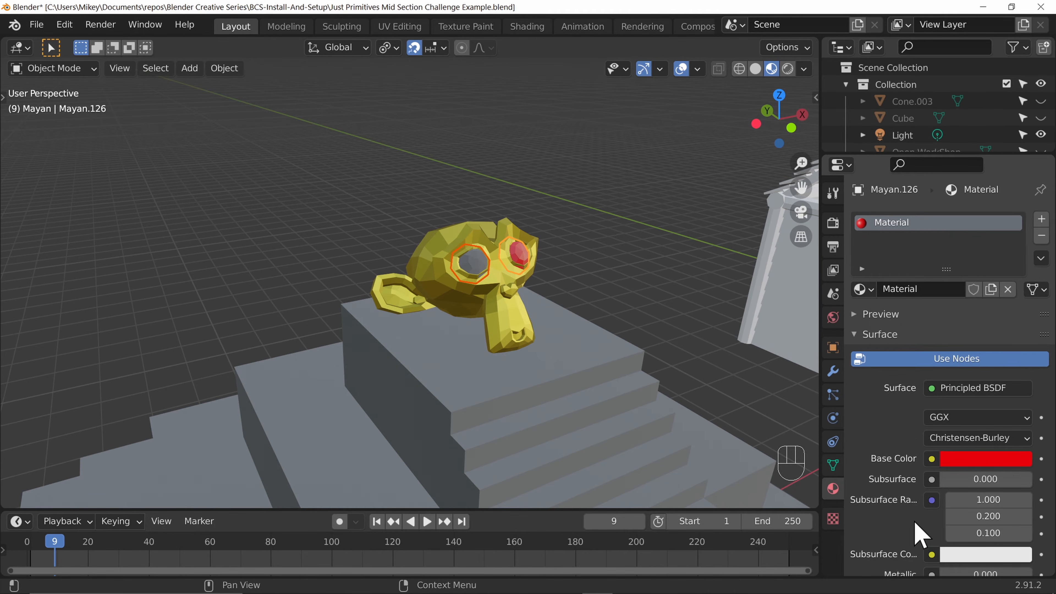
# - Make the red eye material shiny and metallic with a Roughness of 0 and a Metallic value of 1
pyautogui.scroll(-8, 924, 524)
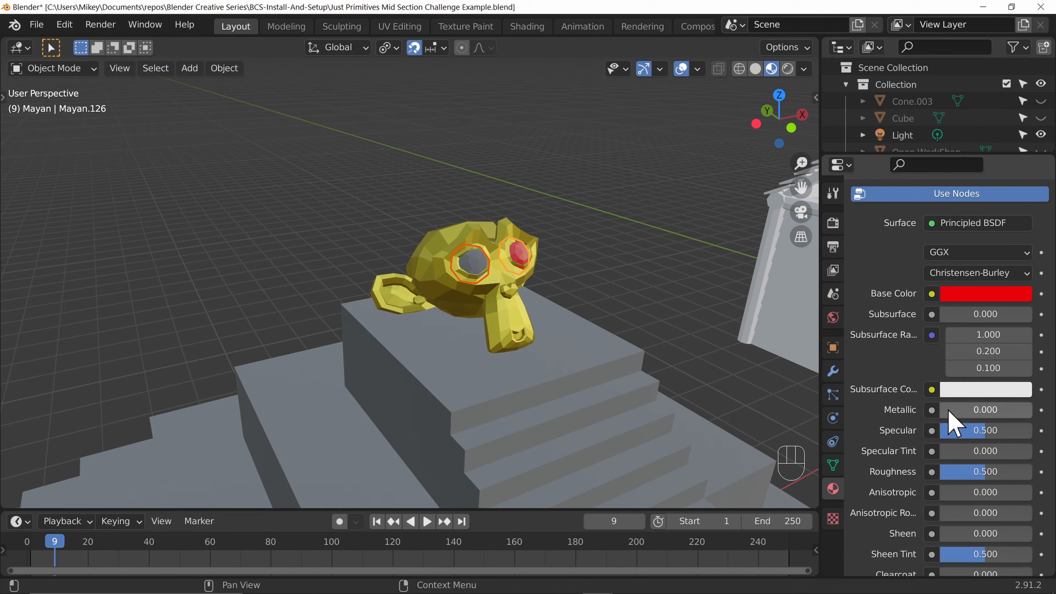
pyautogui.click(981, 471)
pyautogui.moveTo(981, 471); pyautogui.dragTo(943, 471)
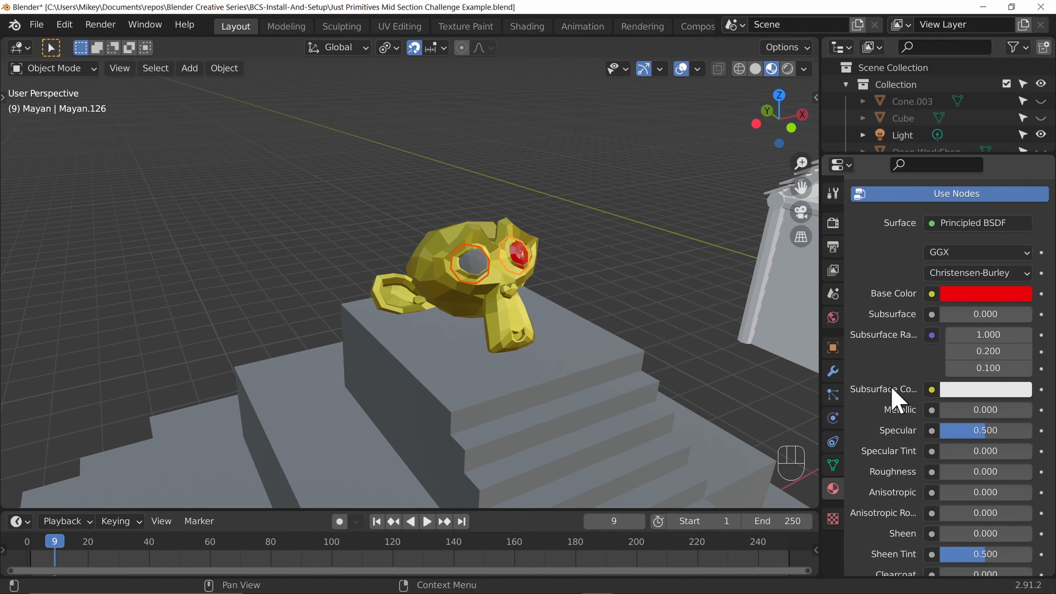
pyautogui.moveTo(953, 410); pyautogui.dragTo(1032, 410)
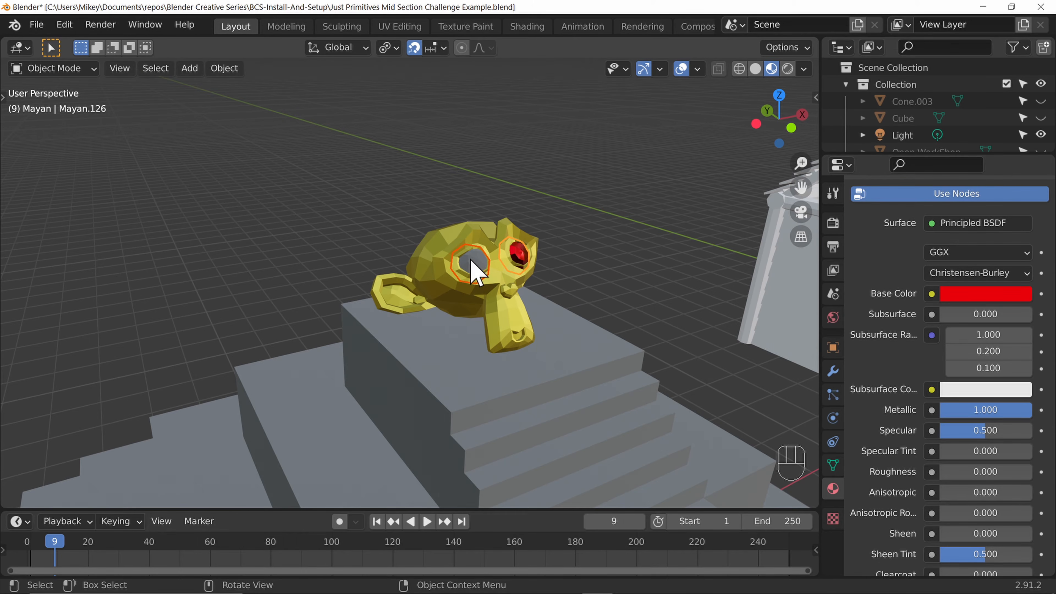
# - Replace the other eye's Stone material with the existing red material and rename that material Gem
pyautogui.click(472, 269)
pyautogui.scroll(5, 994, 407)
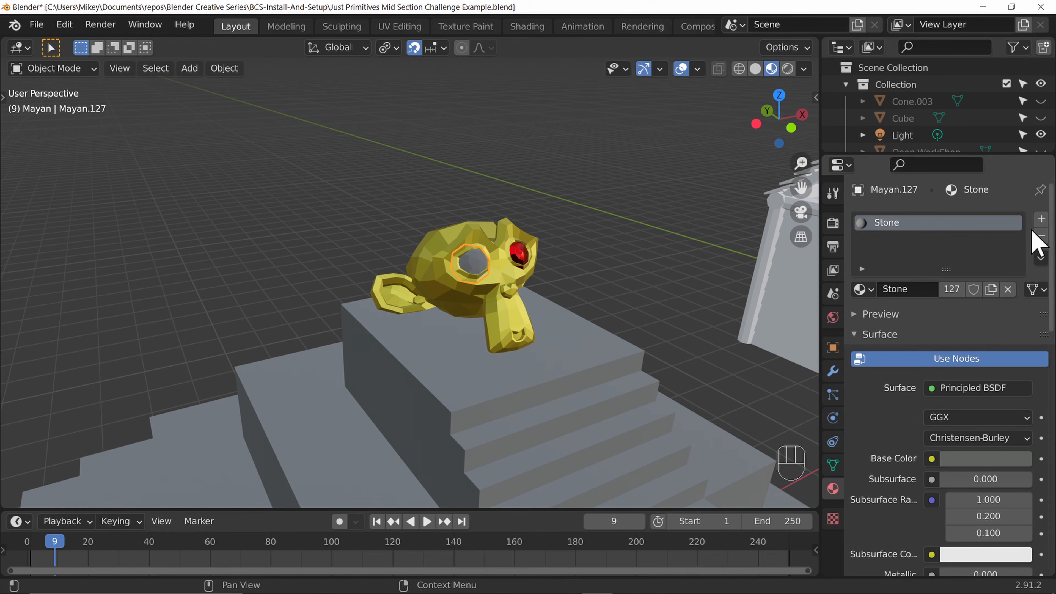
pyautogui.click(1041, 236)
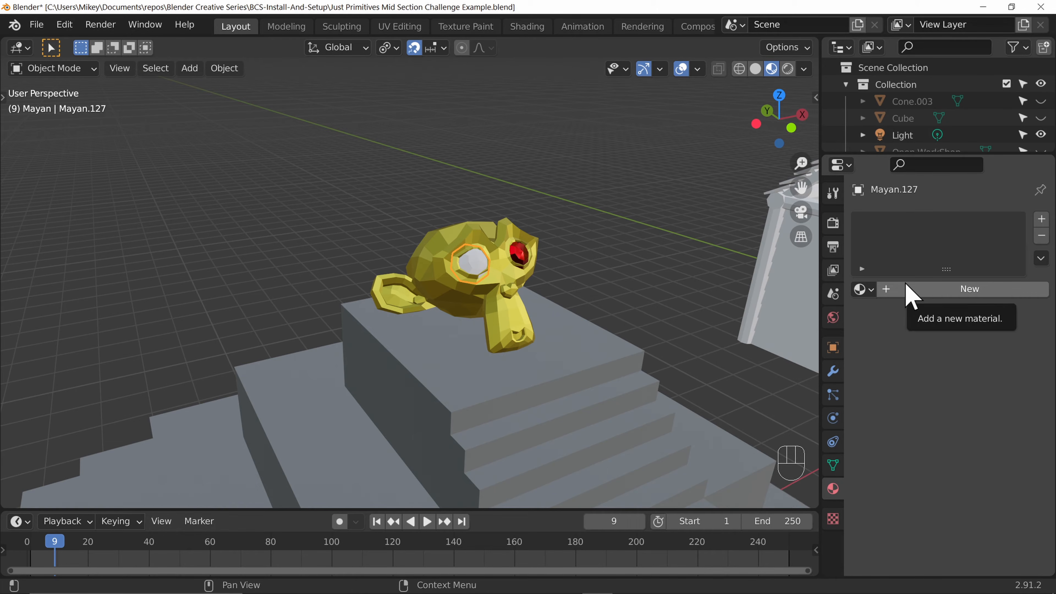
pyautogui.click(869, 290)
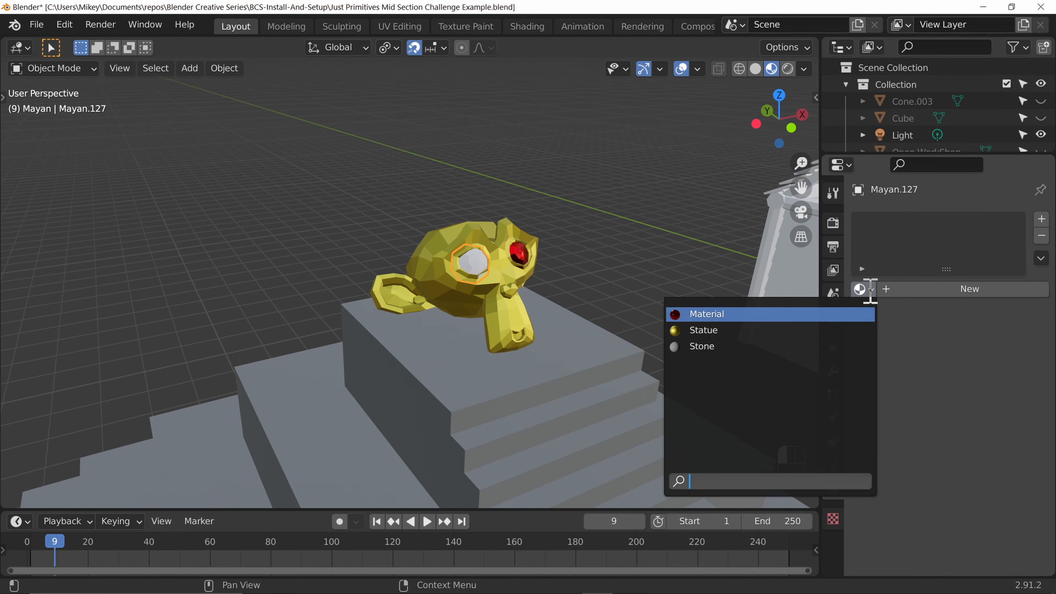
pyautogui.click(716, 314)
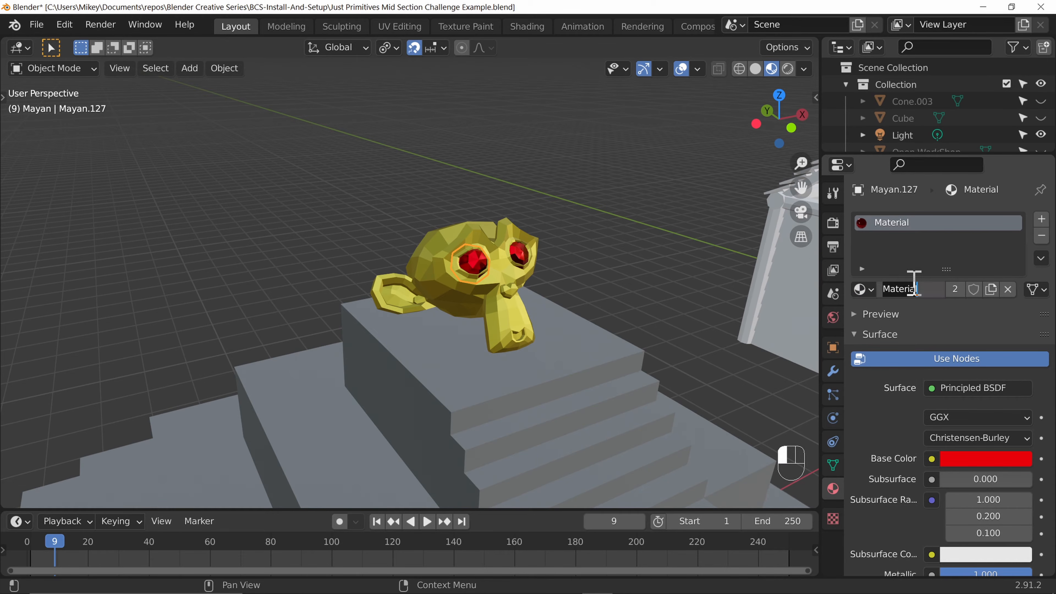
pyautogui.write('Gem')
pyautogui.press('Return')
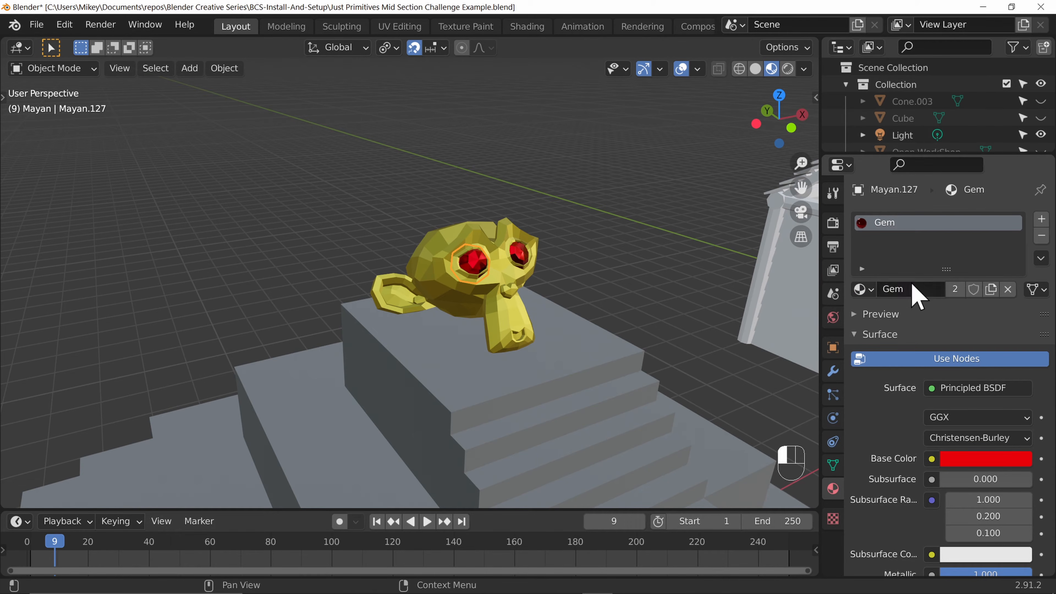
# - Try the existing Statue, Gem and Stone materials in turn on the selected eye
pyautogui.click(862, 289)
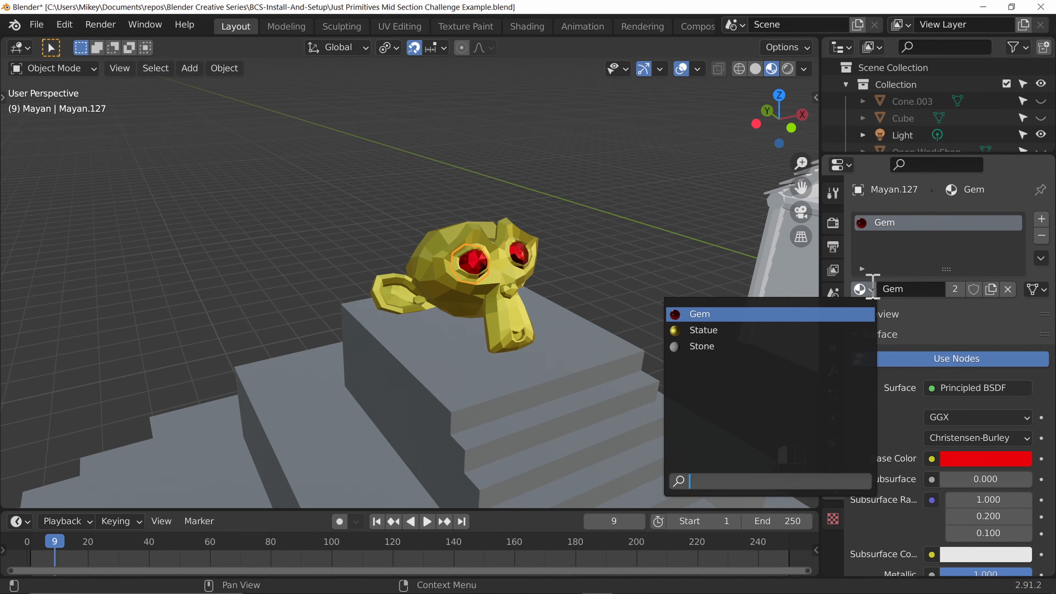
pyautogui.click(763, 331)
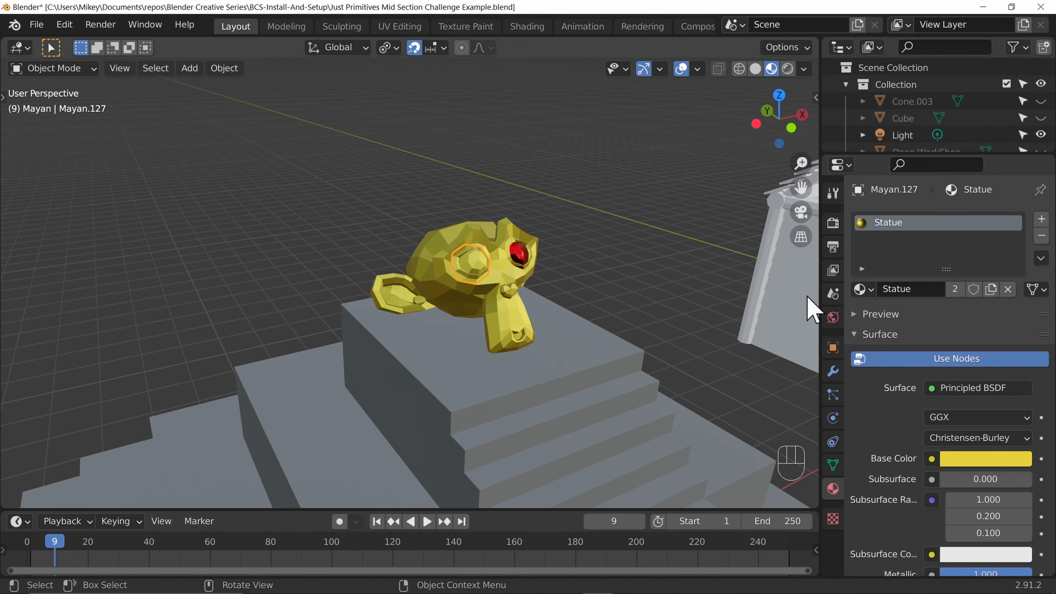
pyautogui.click(861, 288)
pyautogui.click(760, 315)
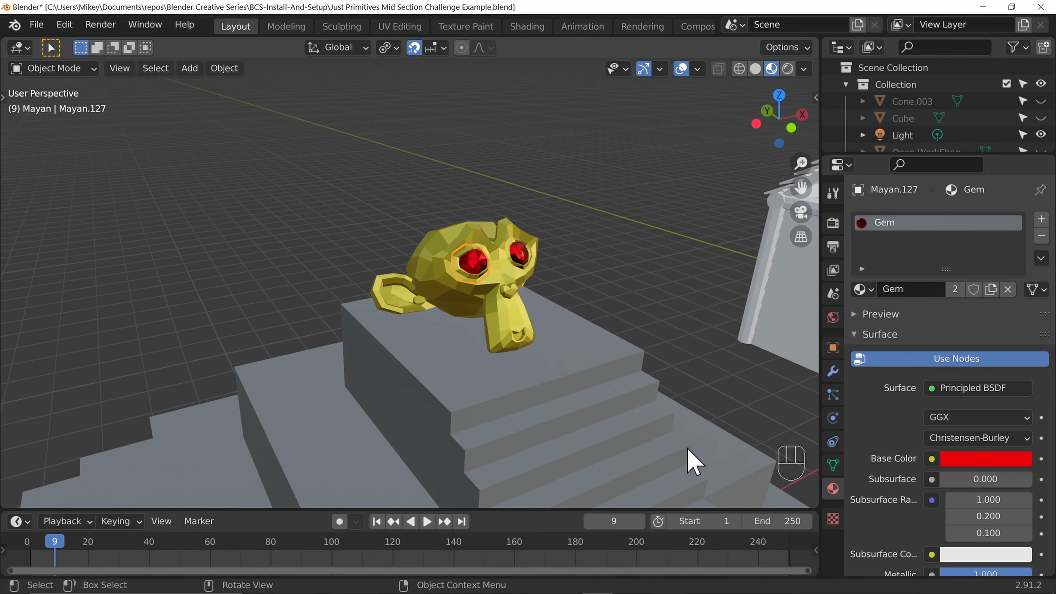
pyautogui.click(861, 289)
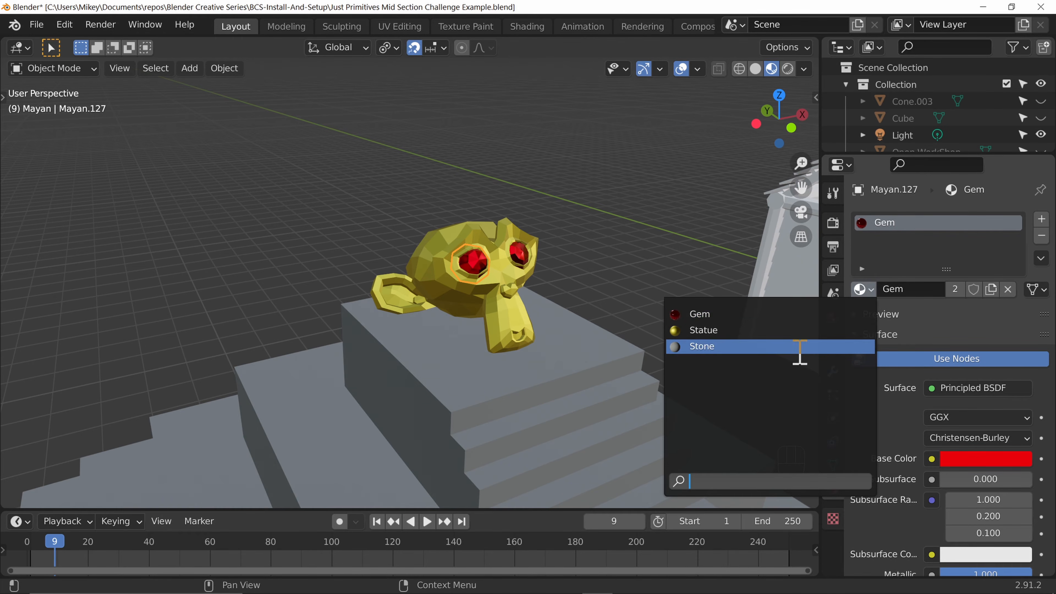
pyautogui.click(793, 344)
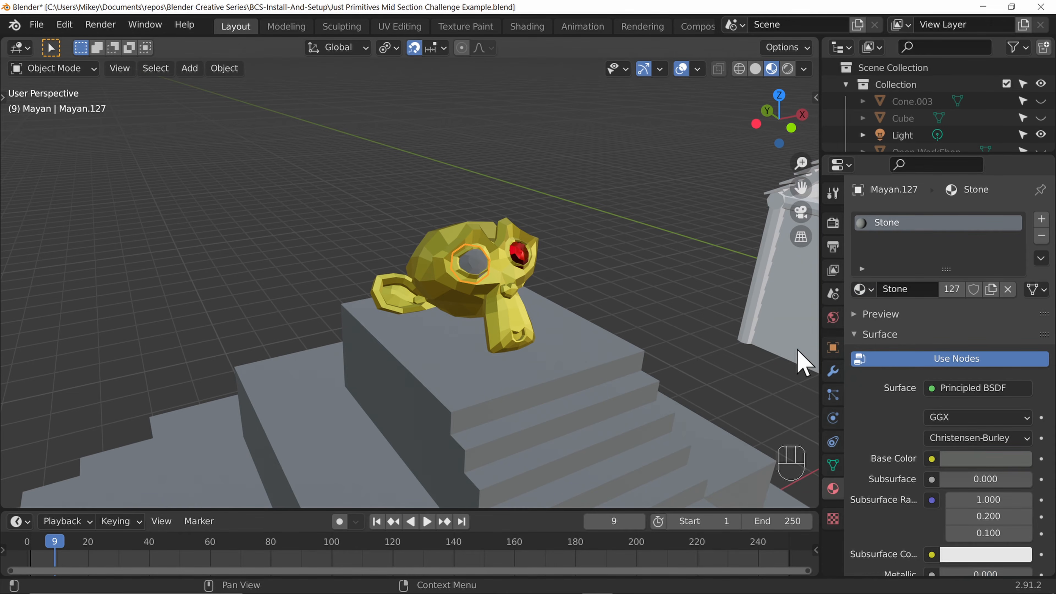
# - Select the stone eye and the red eye as active, and link the Gem material to both
pyautogui.click(519, 256)
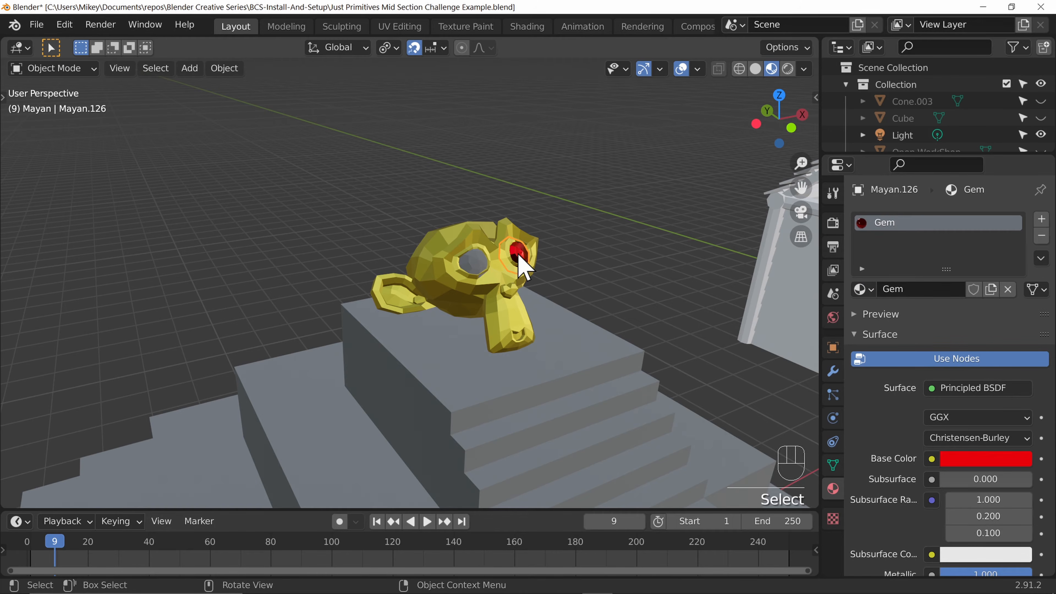
pyautogui.click(488, 257)
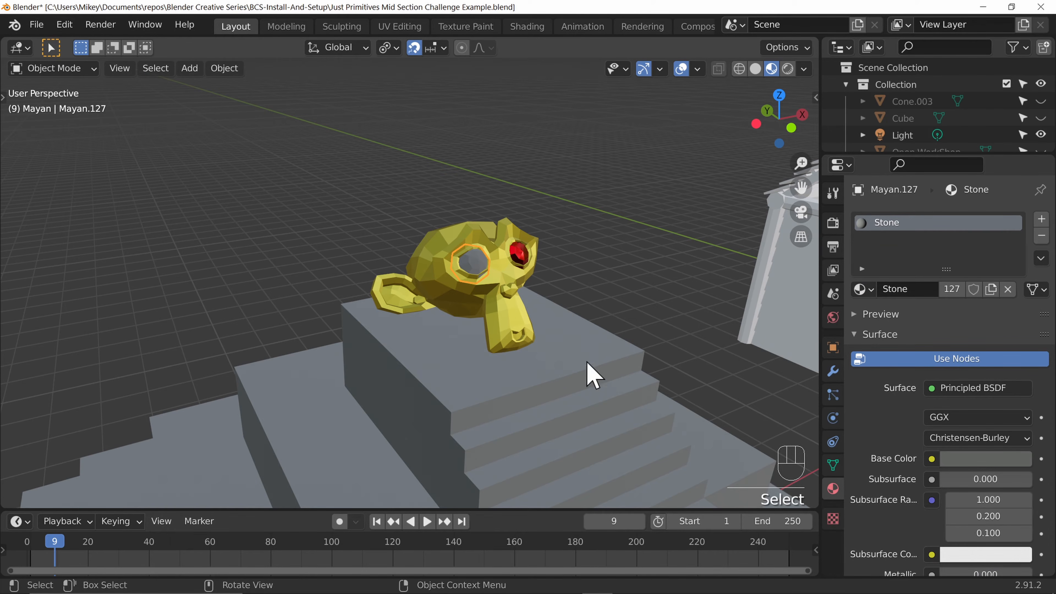
pyautogui.scroll(5, 549, 373)
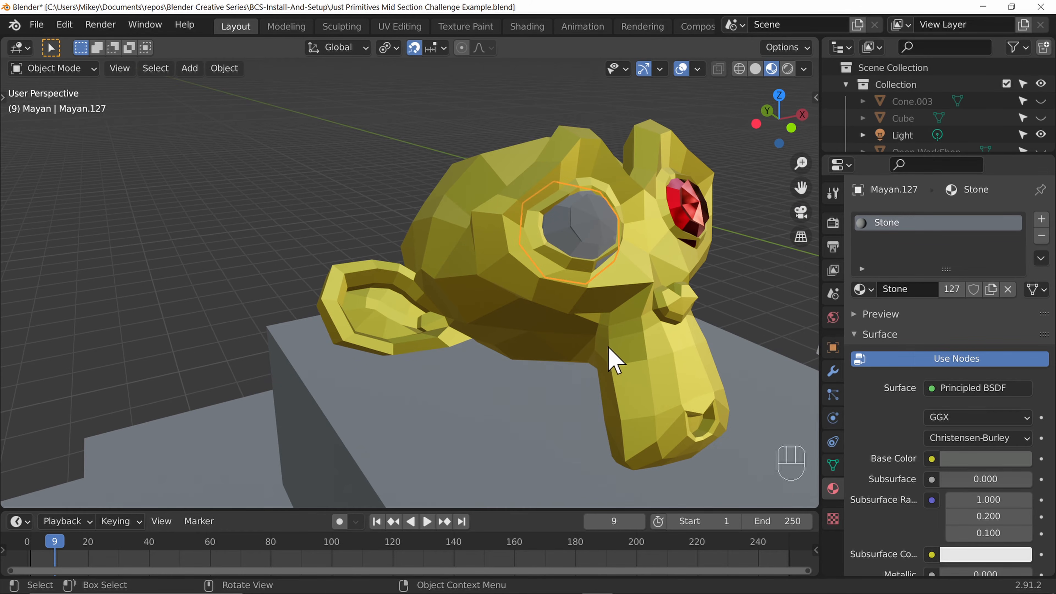
pyautogui.press('shift')
pyautogui.keyDown('shift'); pyautogui.click(691, 220); pyautogui.keyUp('shift')
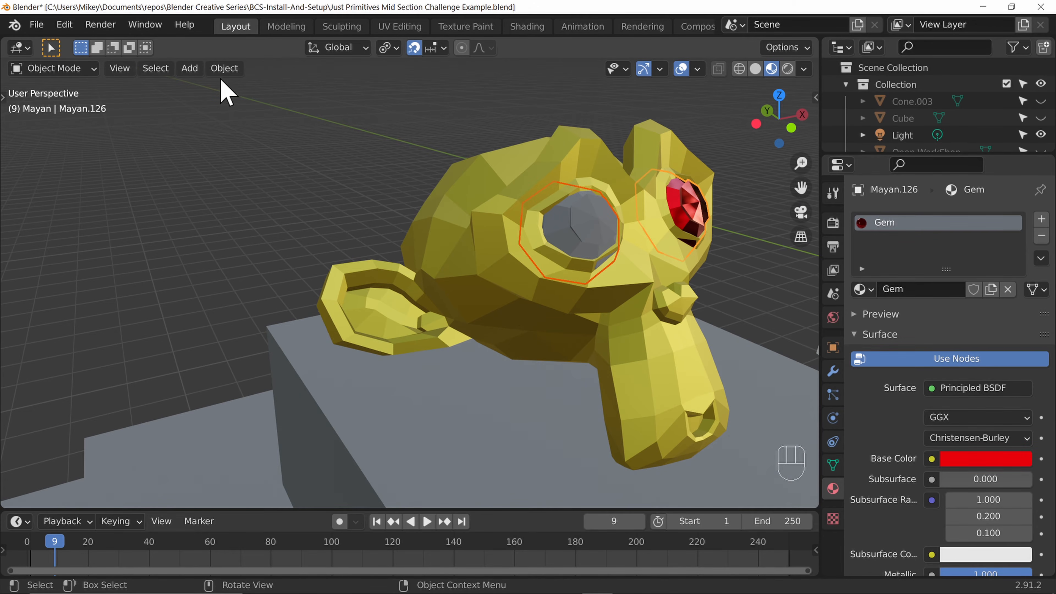
pyautogui.click(224, 68)
pyautogui.moveTo(349, 380)
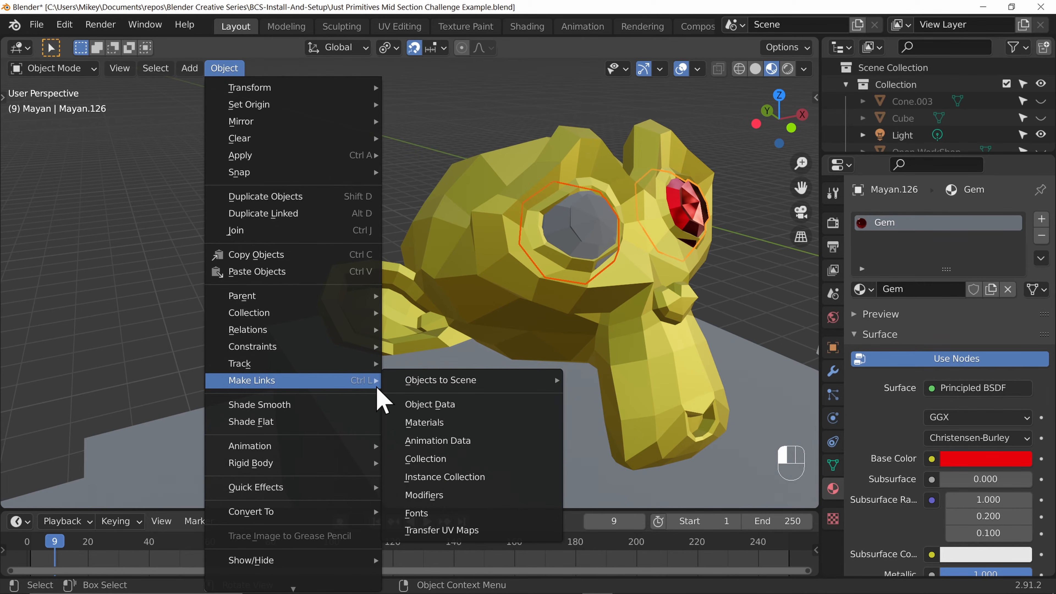
pyautogui.click(449, 430)
# - Select the topmost step of the pyramid's staircase, just in front of the monkey statue
pyautogui.scroll(-8, 557, 406)
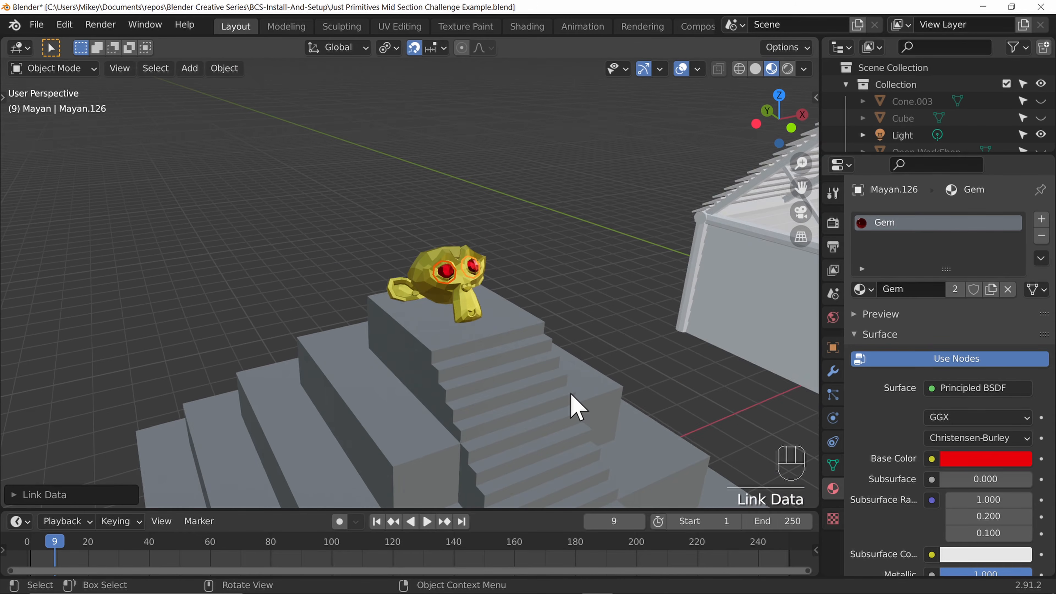
pyautogui.moveTo(560, 399)
pyautogui.mouseDown(button='middle')
pyautogui.moveTo(607, 393)
pyautogui.moveTo(467, 360)
pyautogui.moveTo(481, 404)
pyautogui.moveTo(543, 397)
pyautogui.mouseUp(button='middle')
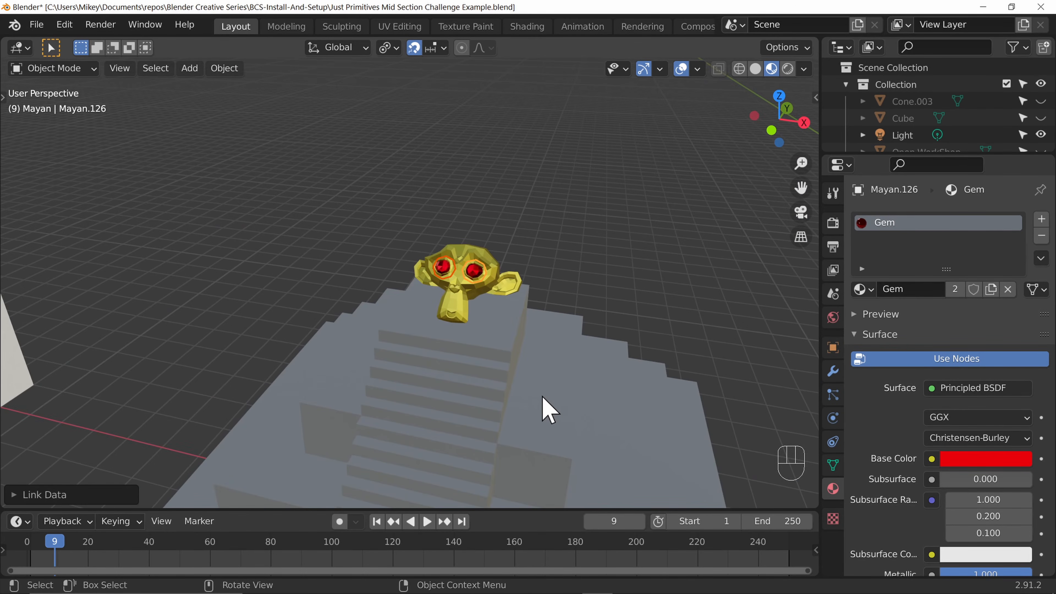
pyautogui.click(482, 349)
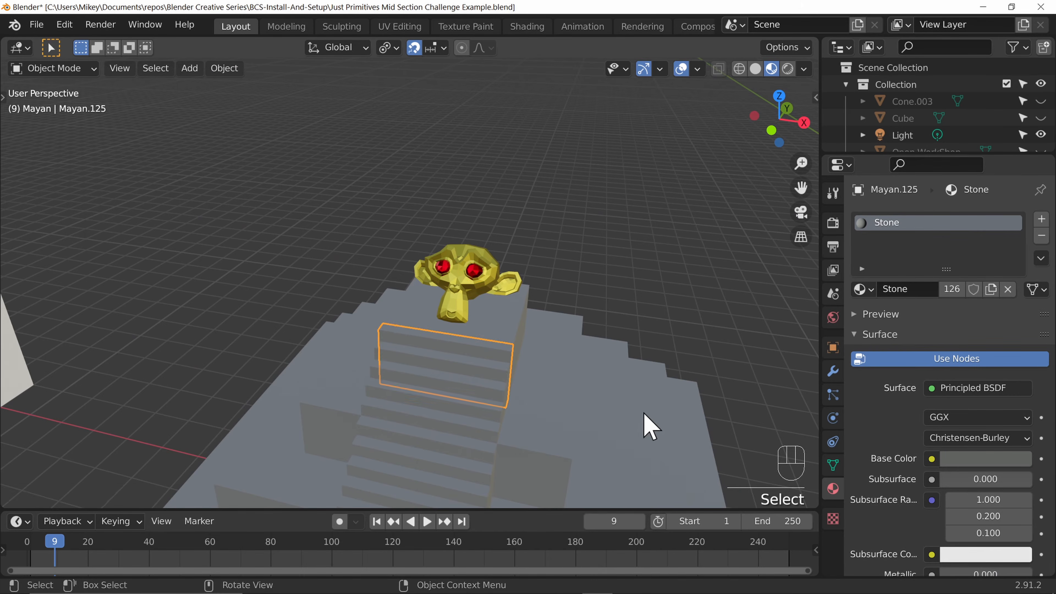
pyautogui.moveTo(644, 415); pyautogui.dragTo(583, 416, button='middle')
pyautogui.click(425, 388)
pyautogui.click(408, 401)
pyautogui.click(427, 394)
pyautogui.click(438, 390)
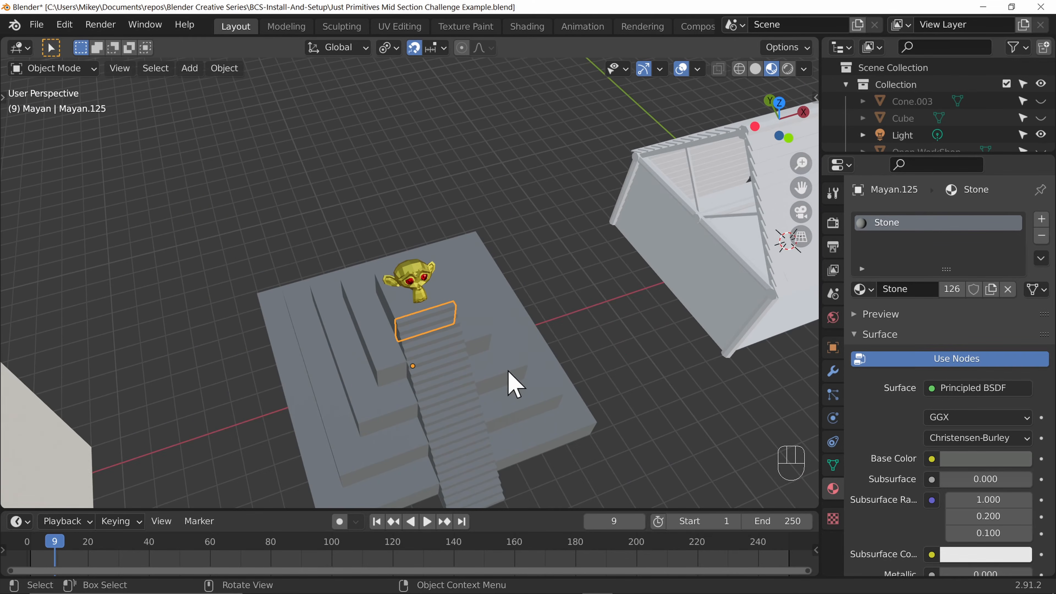
pyautogui.moveTo(435, 362); pyautogui.dragTo(587, 341, button='middle')
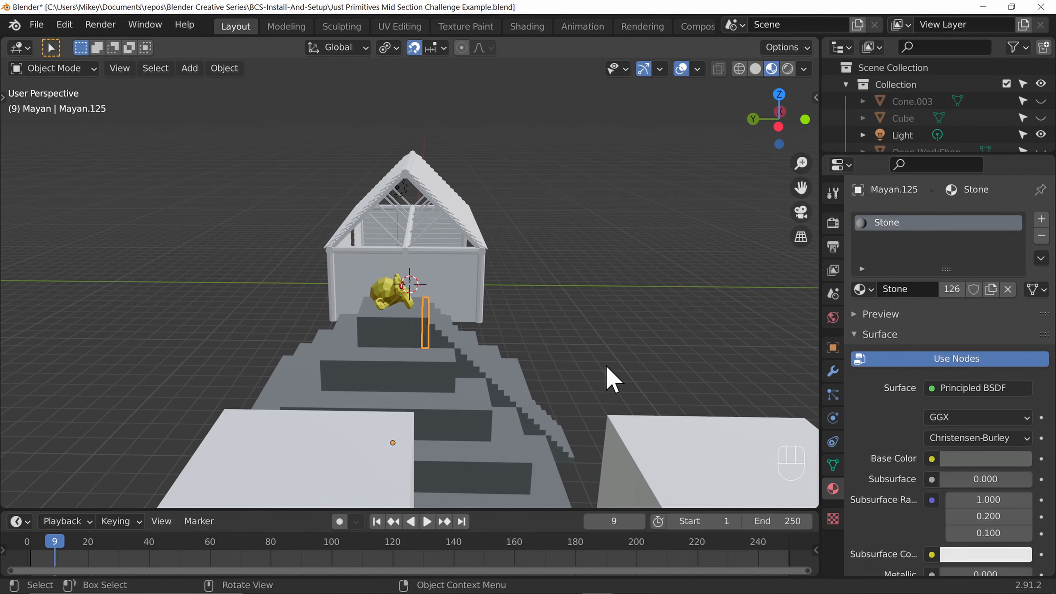
pyautogui.press('KP_3')
pyautogui.press('KP_1')
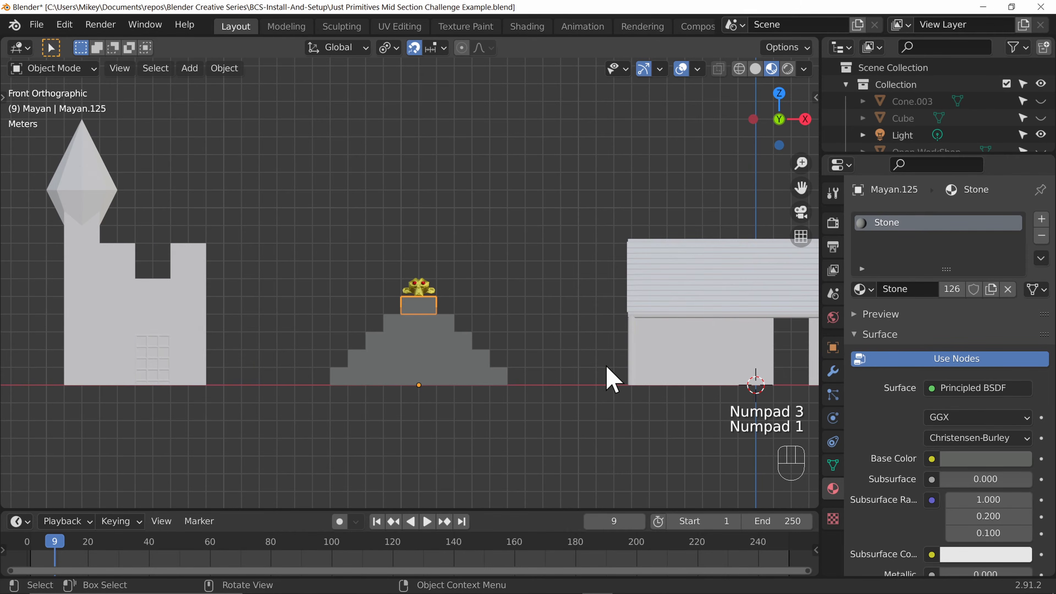
pyautogui.scroll(5, 607, 375)
pyautogui.moveTo(479, 370); pyautogui.dragTo(432, 374, button='middle')
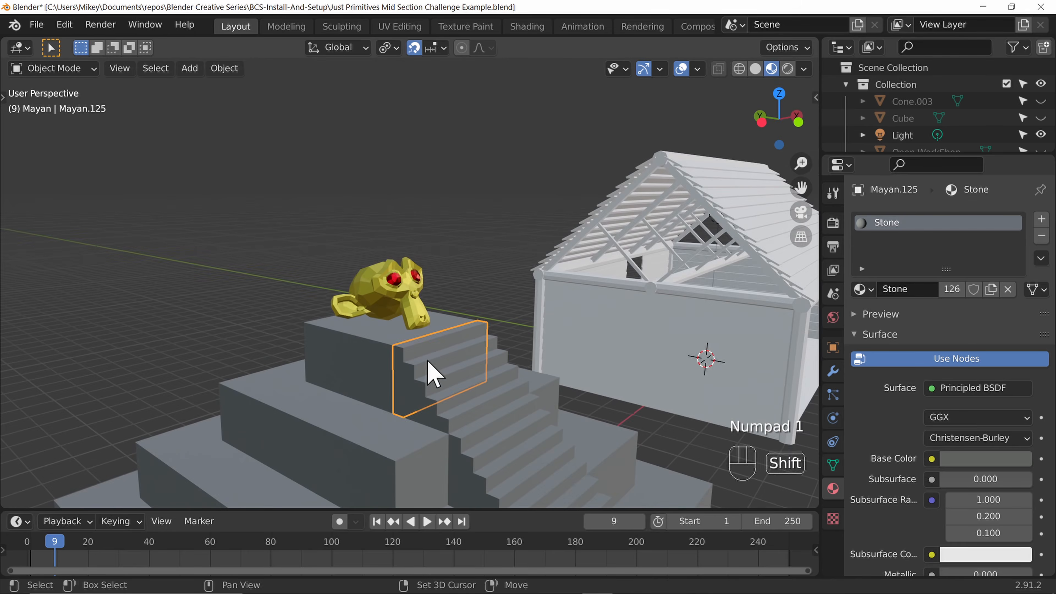
# - Extend the selection from the topmost step down the pyramid's staircase to include every step to the ground
pyautogui.keyDown('shift'); pyautogui.click(426, 366); pyautogui.keyUp('shift')
pyautogui.keyDown('shift'); pyautogui.click(455, 387); pyautogui.keyUp('shift')
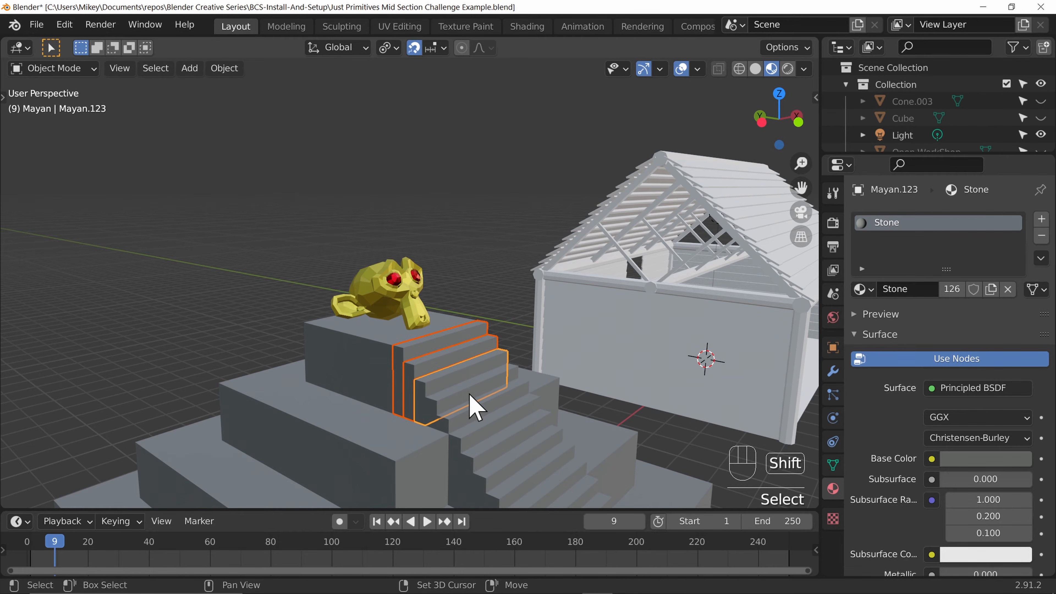
pyautogui.keyDown('shift'); pyautogui.click(482, 403); pyautogui.keyUp('shift')
pyautogui.keyDown('shift'); pyautogui.click(490, 423); pyautogui.keyUp('shift')
pyautogui.keyDown('shift'); pyautogui.click(503, 439); pyautogui.keyUp('shift')
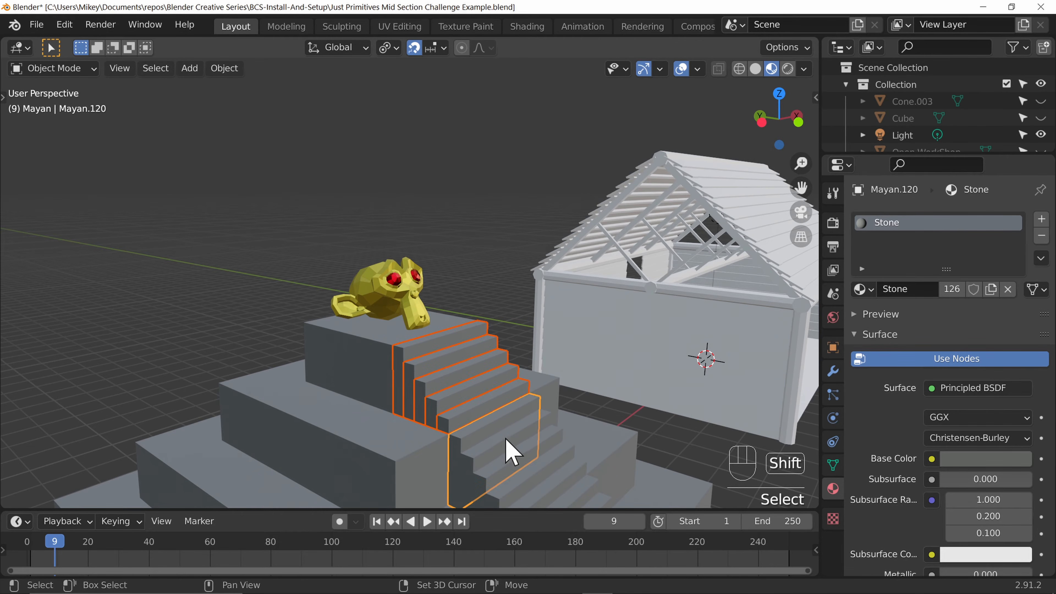
pyautogui.keyDown('shift'); pyautogui.click(501, 443); pyautogui.keyUp('shift')
pyautogui.moveTo(491, 423); pyautogui.dragTo(553, 450, button='middle')
pyautogui.keyDown('shift'); pyautogui.moveTo(593, 454); pyautogui.dragTo(520, 384, button='middle'); pyautogui.keyUp('shift')
pyautogui.keyDown('shift'); pyautogui.click(347, 233); pyautogui.keyUp('shift')
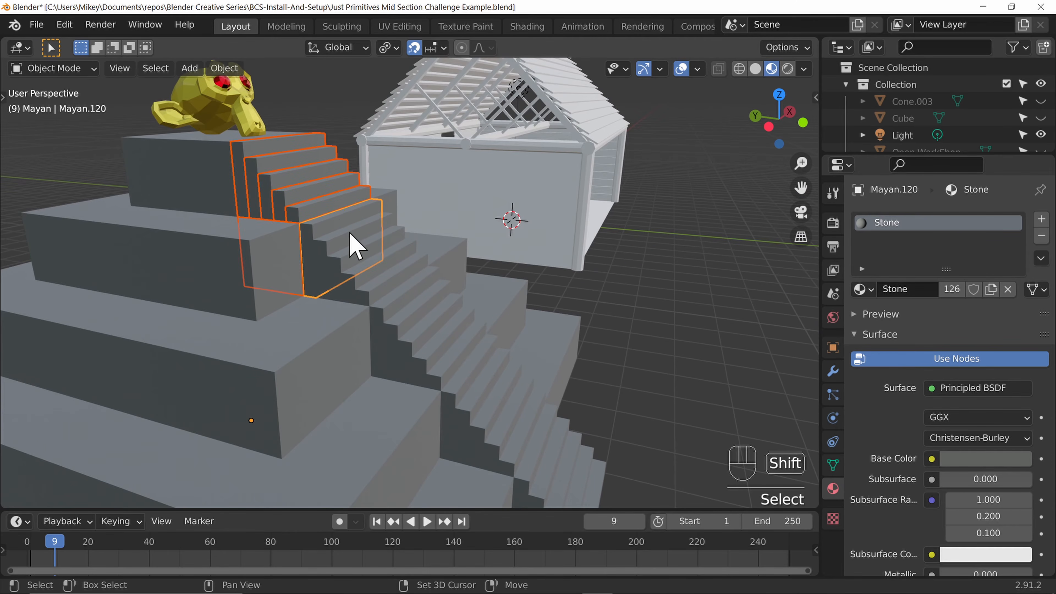
pyautogui.keyDown('shift'); pyautogui.click(363, 245); pyautogui.keyUp('shift')
pyautogui.keyDown('shift'); pyautogui.click(379, 269); pyautogui.keyUp('shift')
pyautogui.keyDown('shift'); pyautogui.click(402, 285); pyautogui.keyUp('shift')
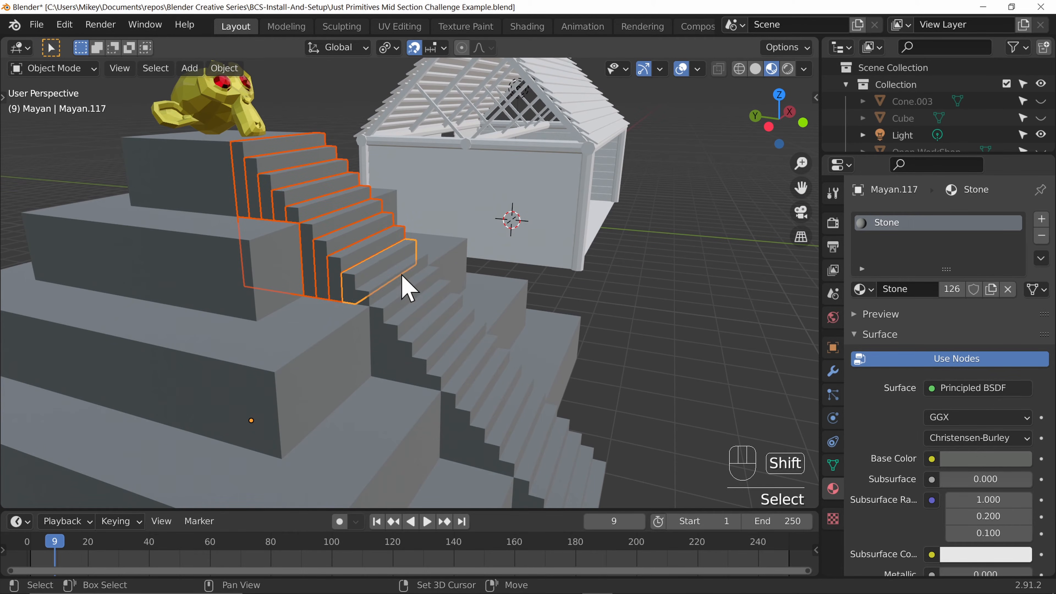
pyautogui.keyDown('shift'); pyautogui.click(413, 295); pyautogui.keyUp('shift')
pyautogui.keyDown('shift'); pyautogui.click(433, 319); pyautogui.keyUp('shift')
pyautogui.keyDown('shift'); pyautogui.click(426, 311); pyautogui.keyUp('shift')
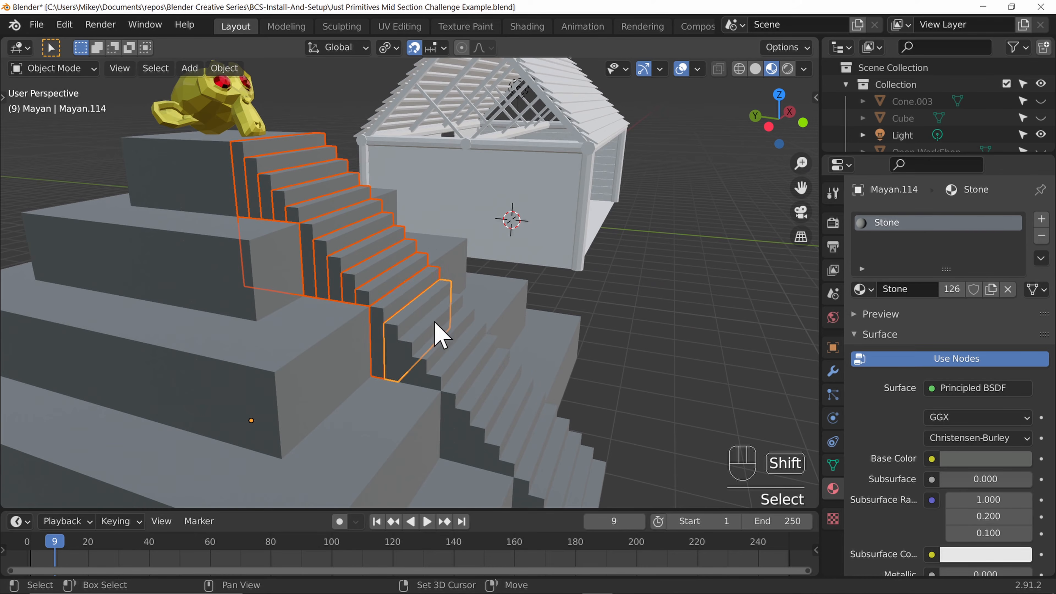
pyautogui.keyDown('shift'); pyautogui.click(442, 332); pyautogui.keyUp('shift')
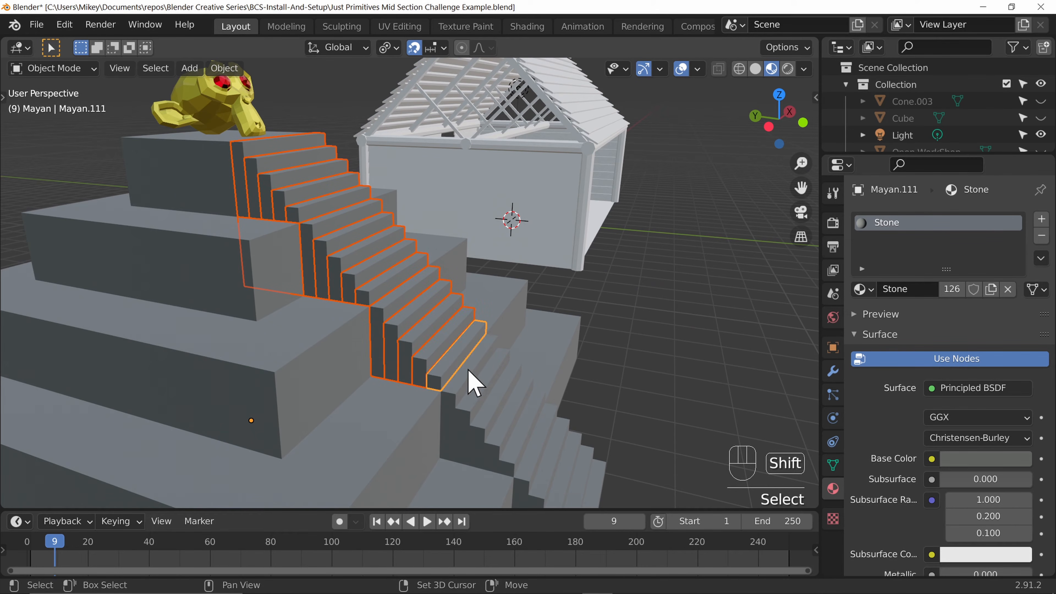
pyautogui.keyDown('shift'); pyautogui.click(491, 385); pyautogui.keyUp('shift')
pyautogui.keyDown('shift'); pyautogui.click(493, 393); pyautogui.keyUp('shift')
pyautogui.keyDown('shift'); pyautogui.click(505, 406); pyautogui.keyUp('shift')
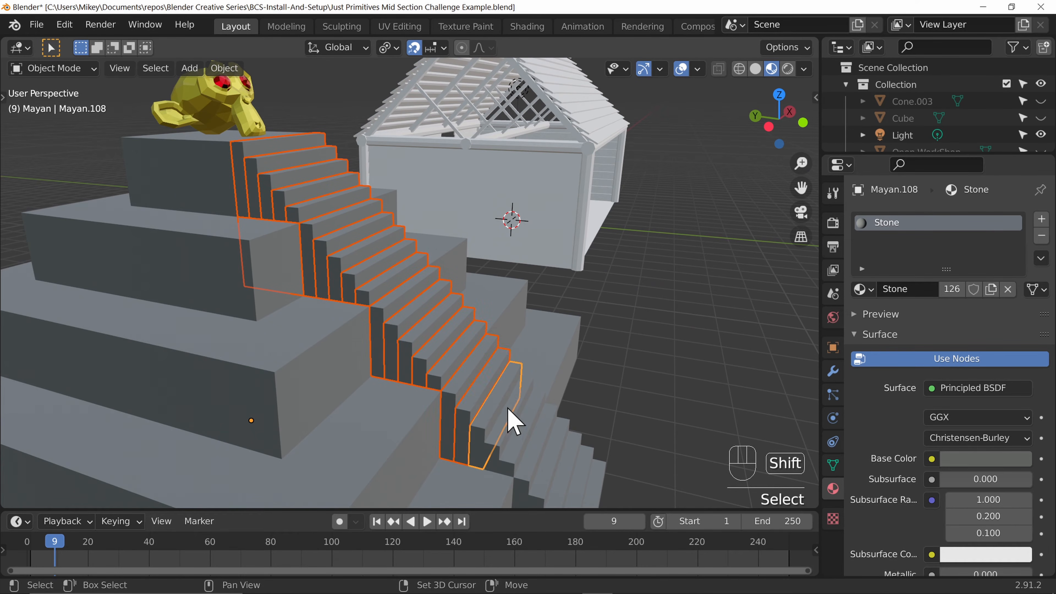
pyautogui.keyDown('shift'); pyautogui.click(512, 415); pyautogui.keyUp('shift')
pyautogui.keyDown('shift'); pyautogui.click(527, 431); pyautogui.keyUp('shift')
pyautogui.keyDown('shift'); pyautogui.click(545, 456); pyautogui.keyUp('shift')
pyautogui.keyDown('shift'); pyautogui.click(567, 470); pyautogui.keyUp('shift')
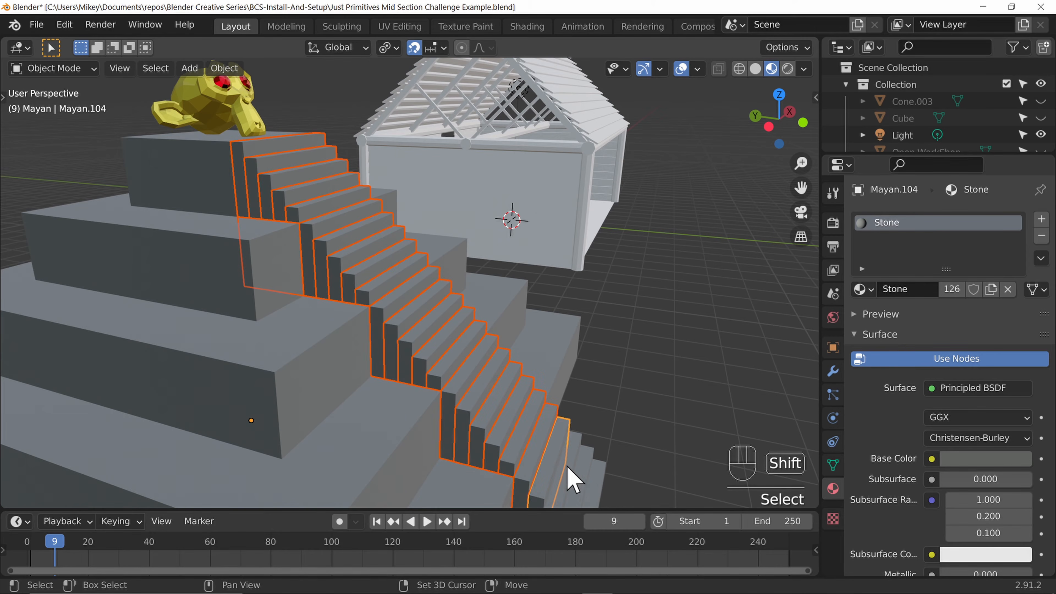
pyautogui.keyDown('shift'); pyautogui.click(570, 476); pyautogui.keyUp('shift')
pyautogui.keyDown('shift'); pyautogui.click(594, 484); pyautogui.keyUp('shift')
pyautogui.keyDown('shift'); pyautogui.click(599, 491); pyautogui.keyUp('shift')
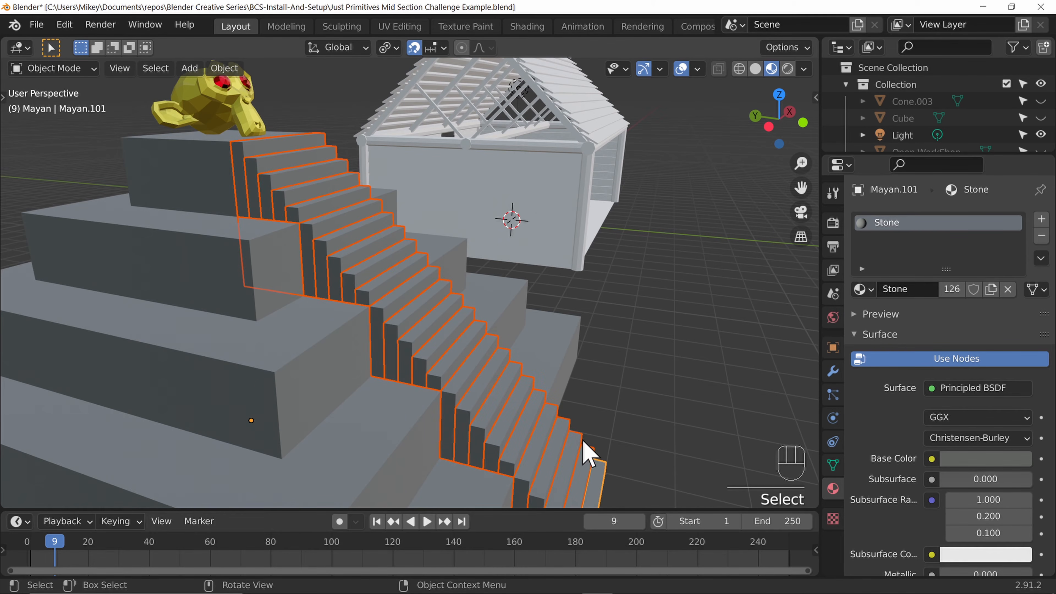
pyautogui.keyDown('shift'); pyautogui.moveTo(649, 471); pyautogui.dragTo(649, 416, button='middle'); pyautogui.keyUp('shift')
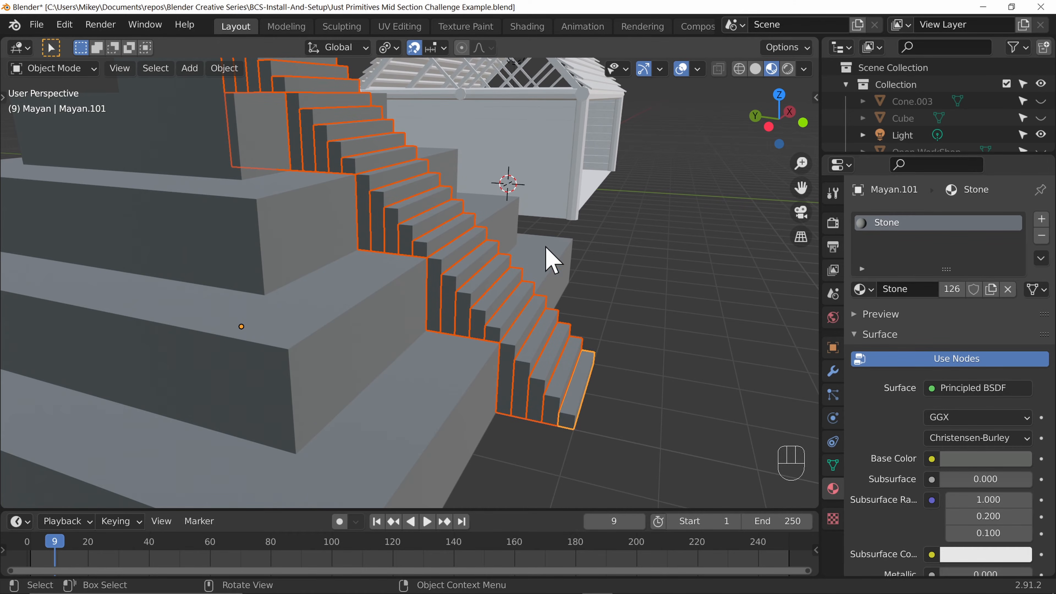
# - Add an empty material slot to the staircase's lowest step and remove its Stone slot
pyautogui.moveTo(639, 258); pyautogui.dragTo(627, 262, button='middle')
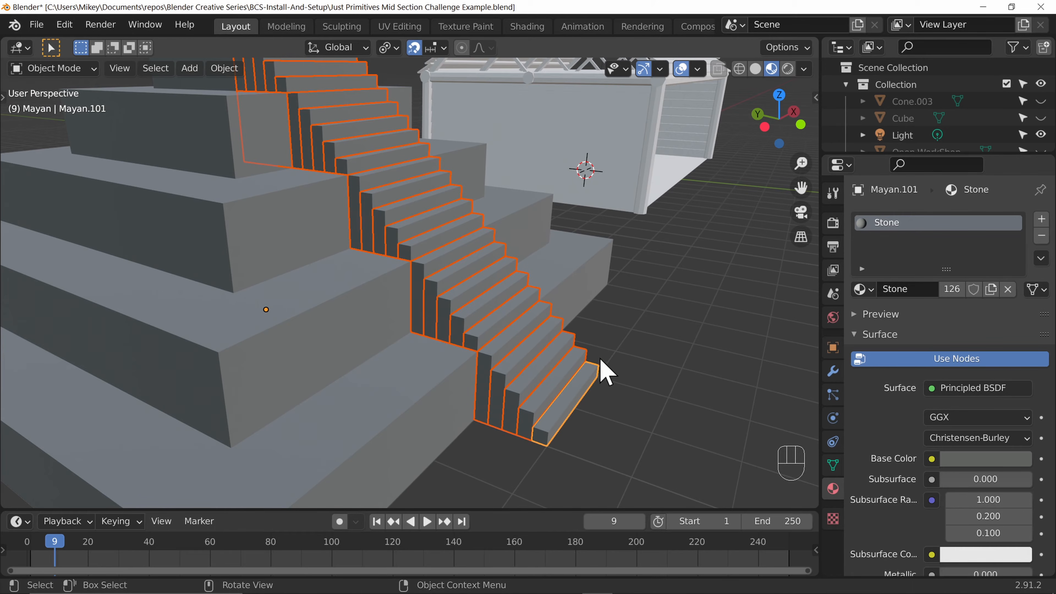
pyautogui.click(1042, 219)
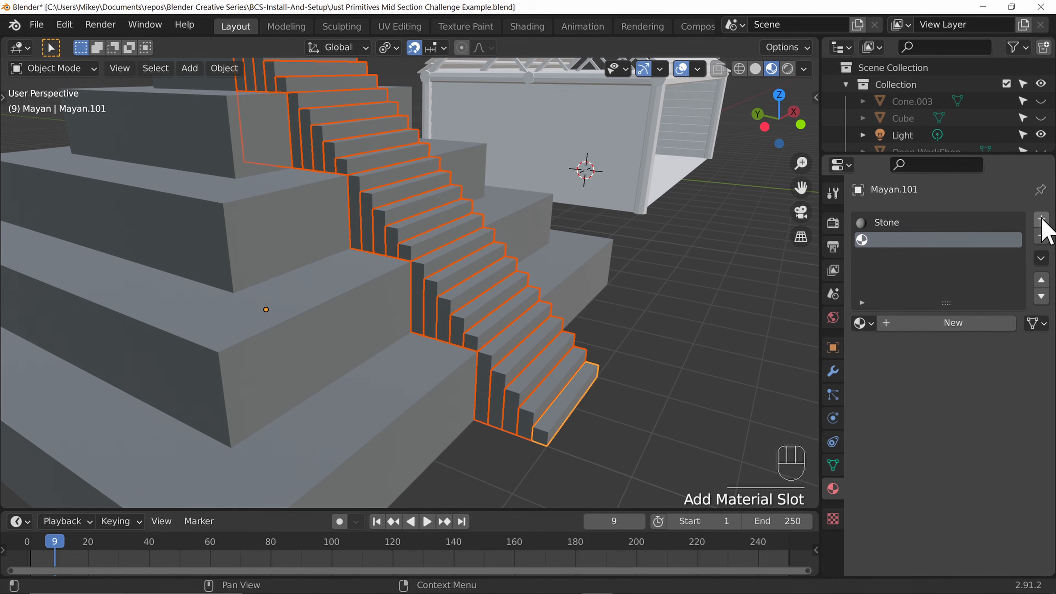
pyautogui.click(939, 223)
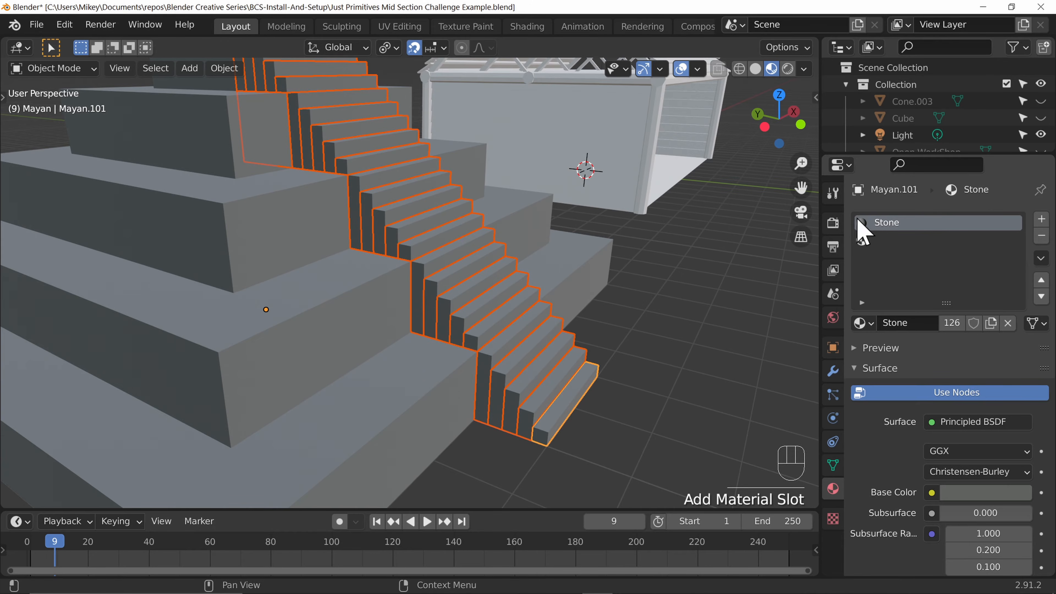
pyautogui.click(1042, 236)
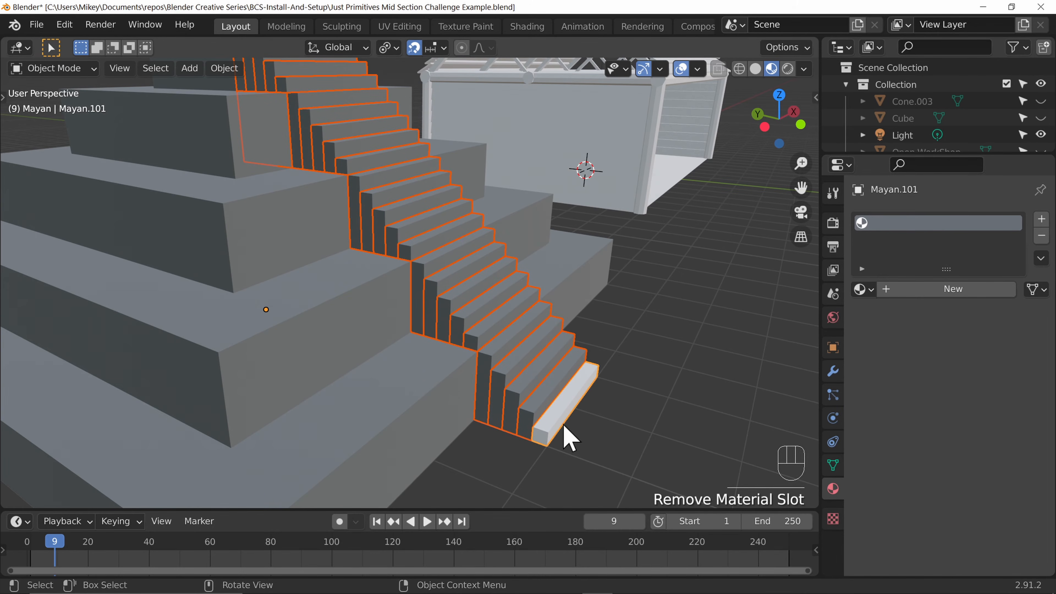
# - Link the lowest step's empty material slot to all the selected staircase steps
pyautogui.scroll(-5, 583, 417)
pyautogui.keyDown('shift'); pyautogui.moveTo(697, 277); pyautogui.dragTo(670, 311, button='middle'); pyautogui.keyUp('shift')
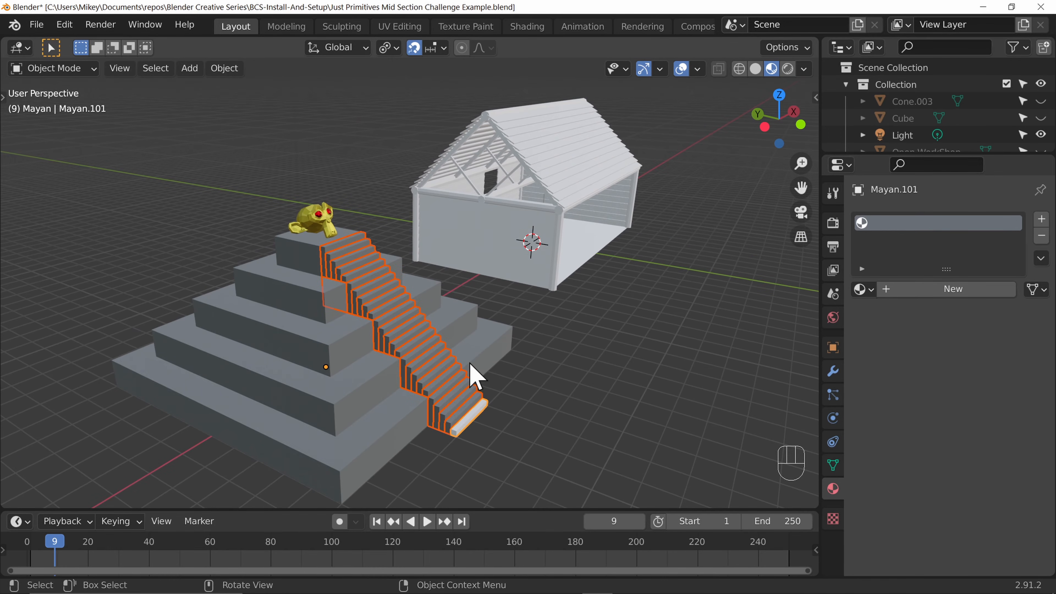
pyautogui.press('ctrl')
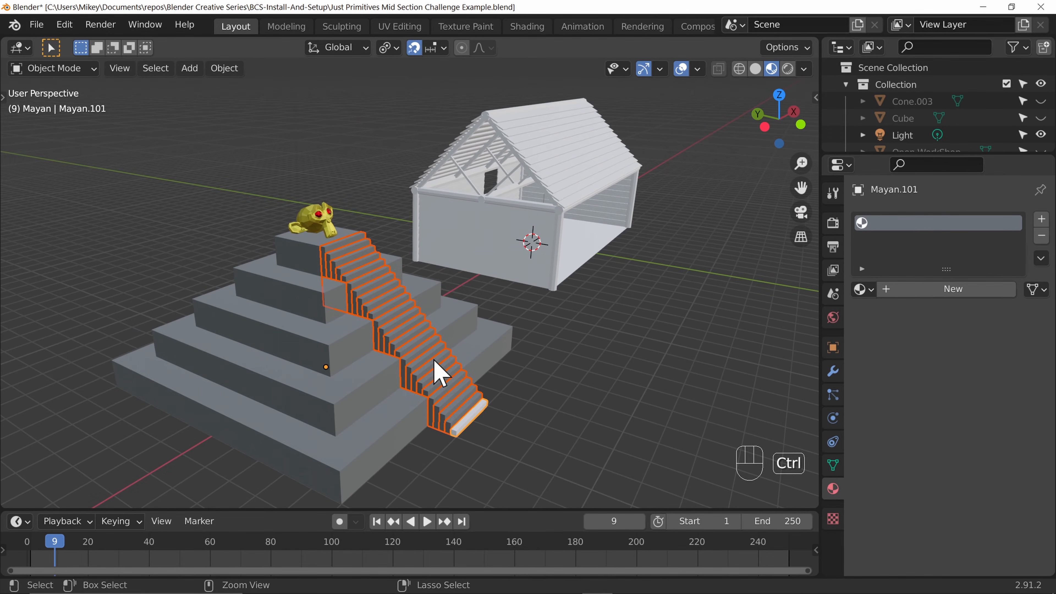
pyautogui.hotkey('ctrl', 'l')
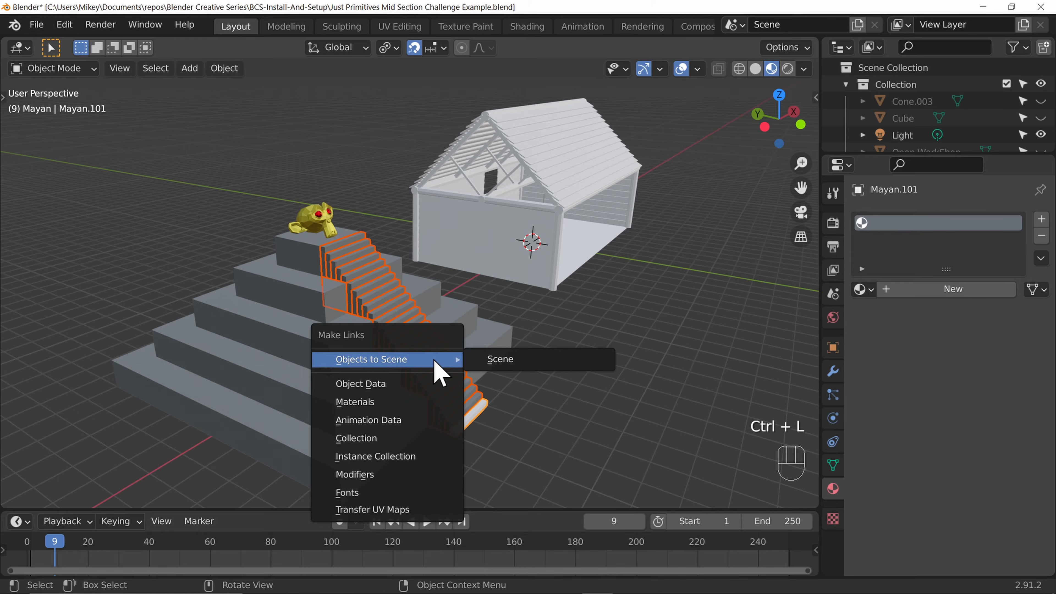
pyautogui.click(391, 403)
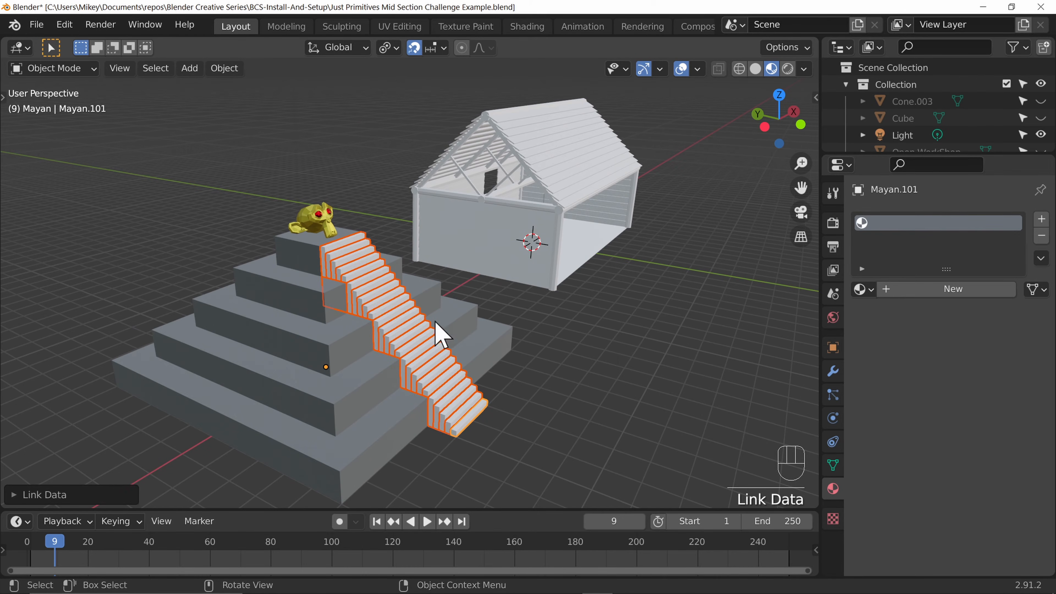
# - Create a new material named Step on the staircase's lowest step and give it a very dark base color
pyautogui.scroll(4, 338, 300)
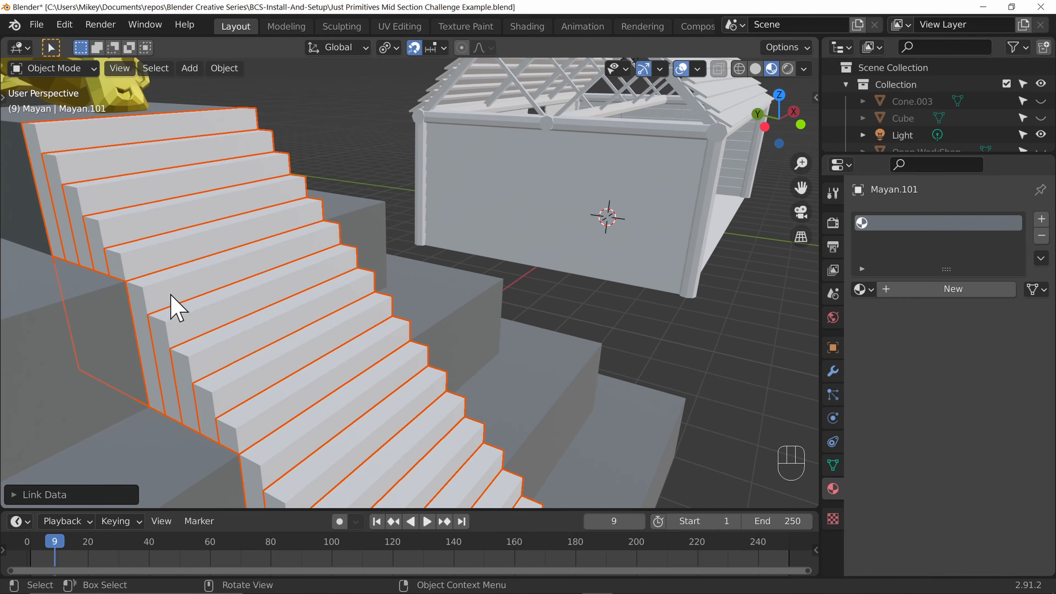
pyautogui.scroll(-4, 266, 329)
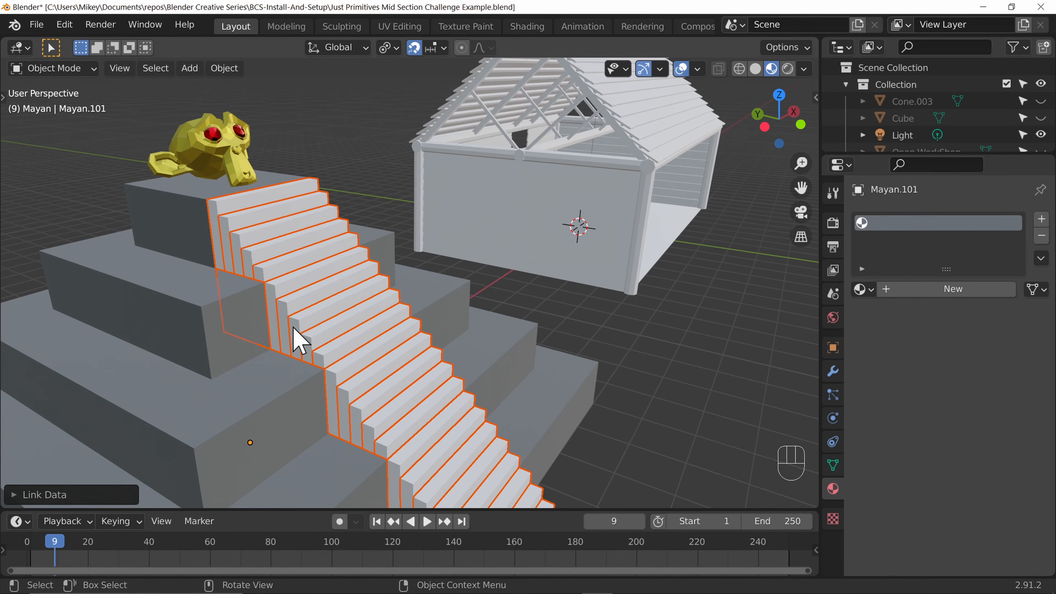
pyautogui.moveTo(330, 331); pyautogui.dragTo(475, 326, button='middle')
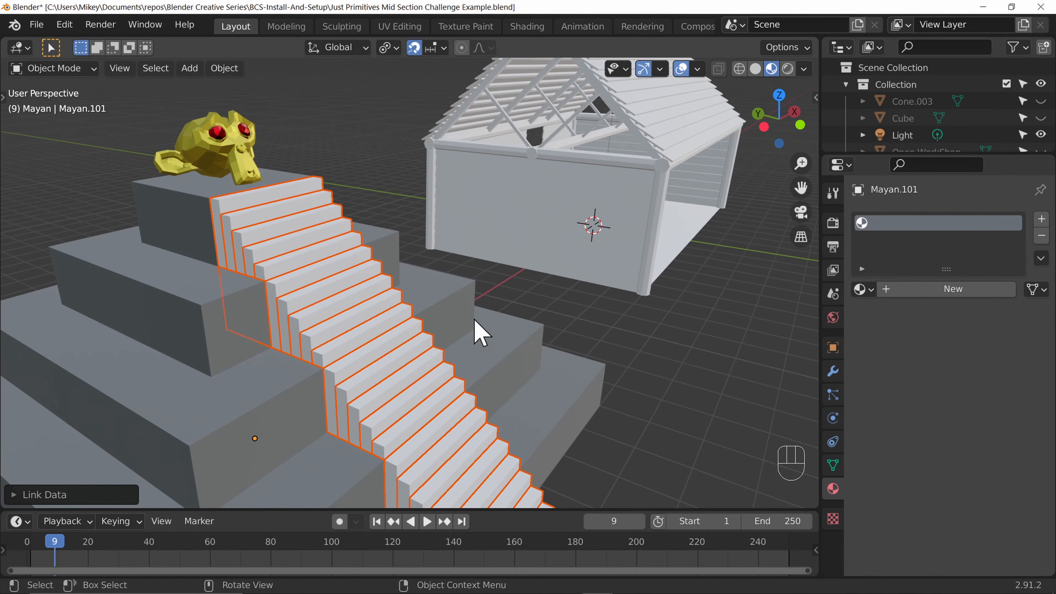
pyautogui.keyDown('shift'); pyautogui.moveTo(552, 418); pyautogui.dragTo(636, 370, button='middle'); pyautogui.keyUp('shift')
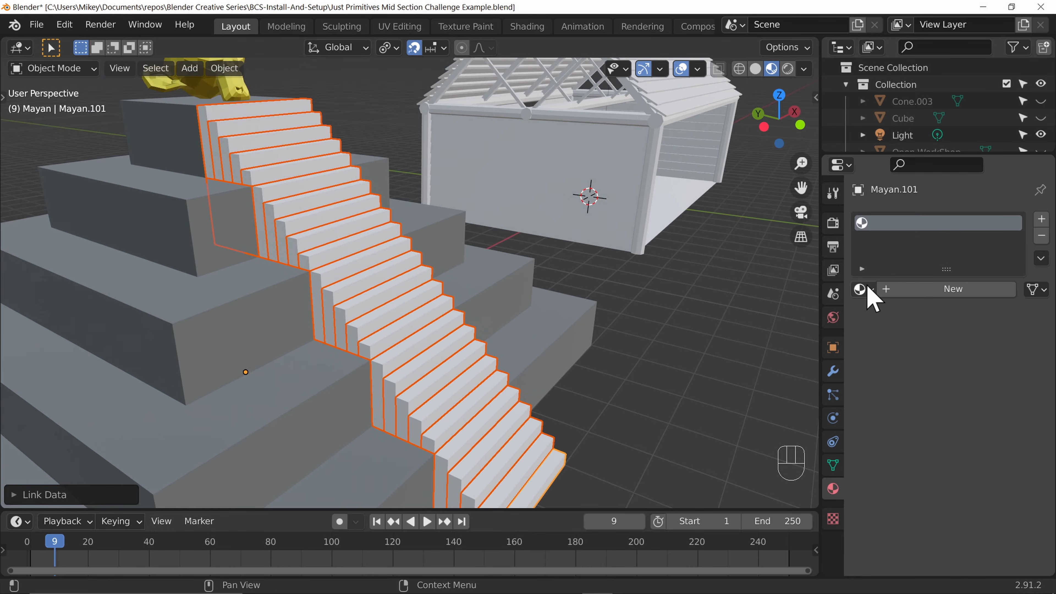
pyautogui.click(935, 290)
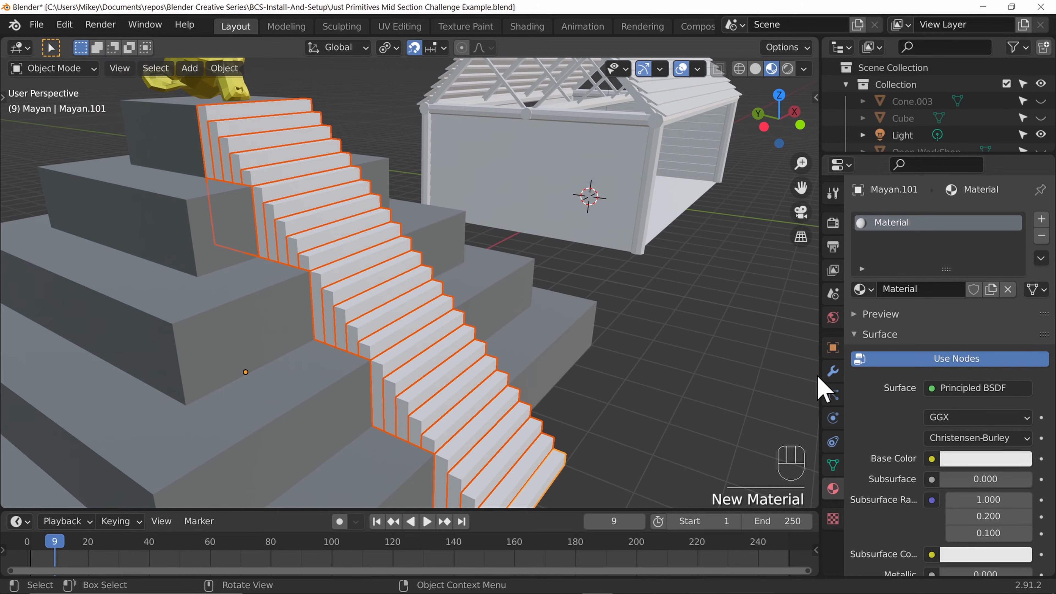
pyautogui.doubleClick(906, 222)
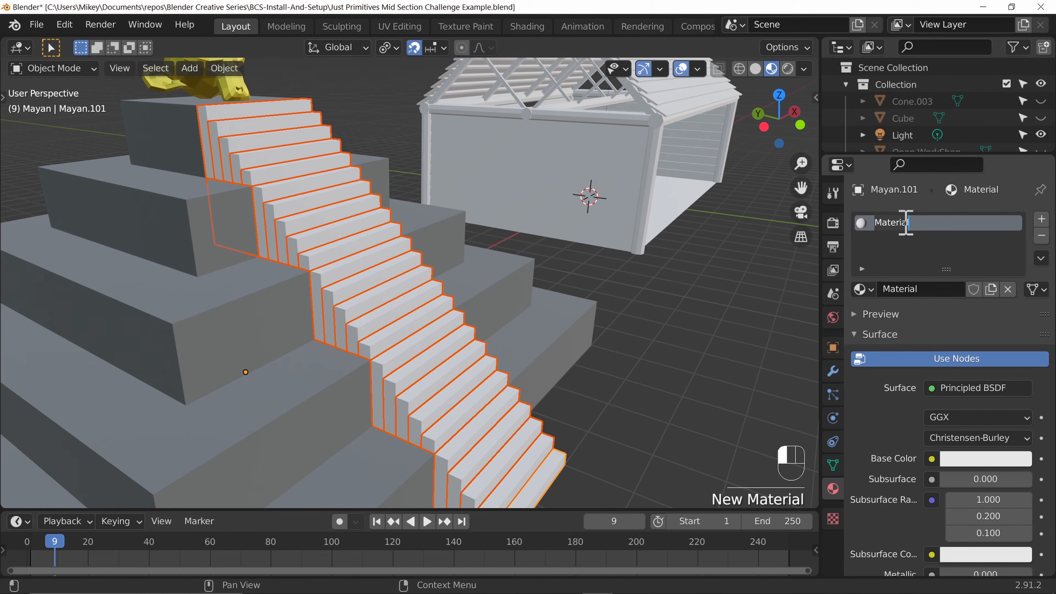
pyautogui.write('Step')
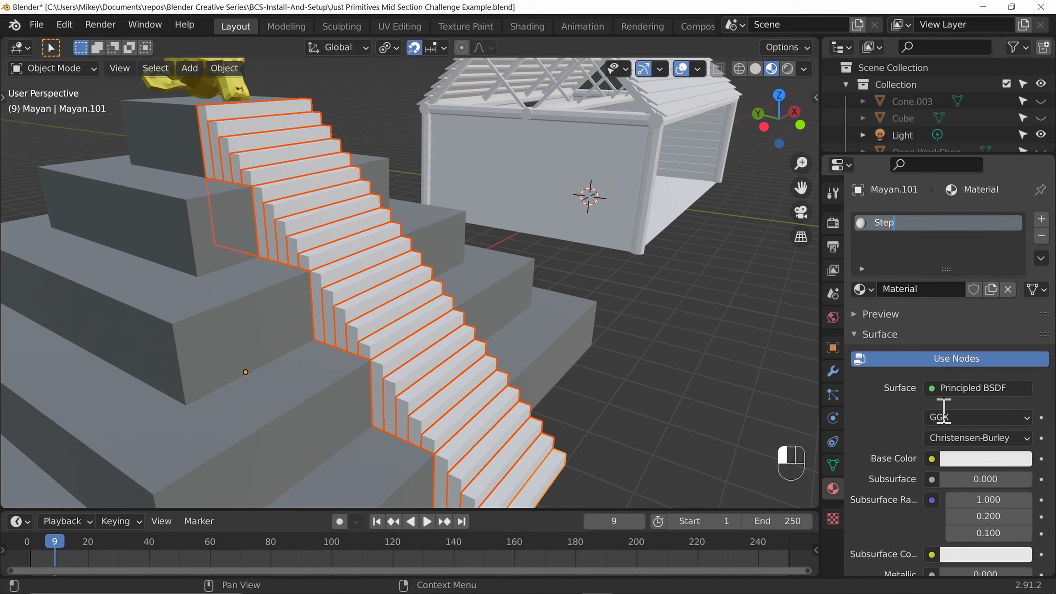
pyautogui.press('Return')
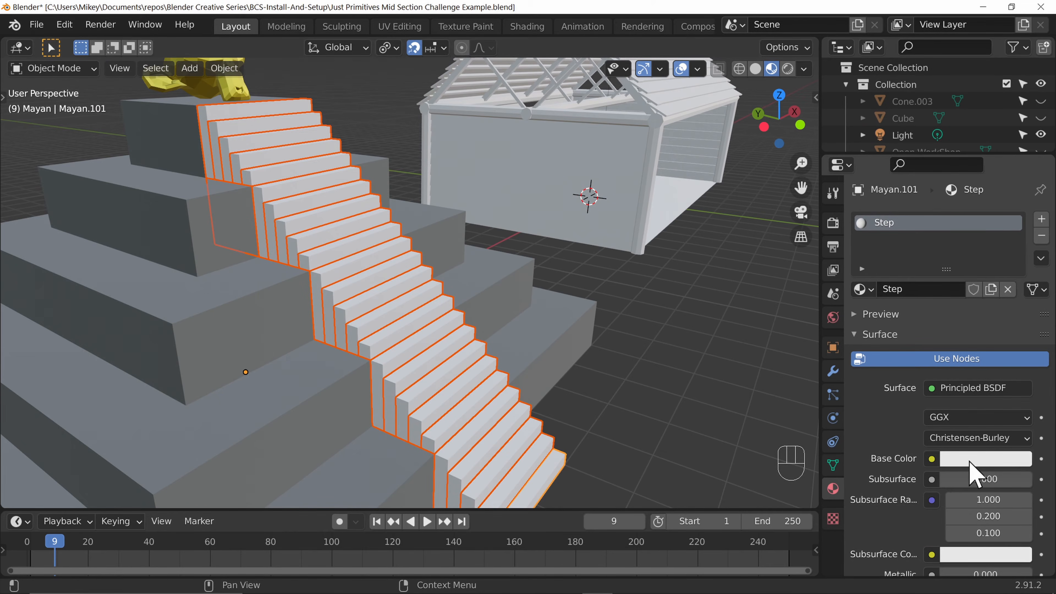
pyautogui.click(981, 459)
pyautogui.moveTo(1018, 320)
pyautogui.mouseDown()
pyautogui.moveTo(1018, 308)
pyautogui.moveTo(1018, 321)
pyautogui.mouseUp()
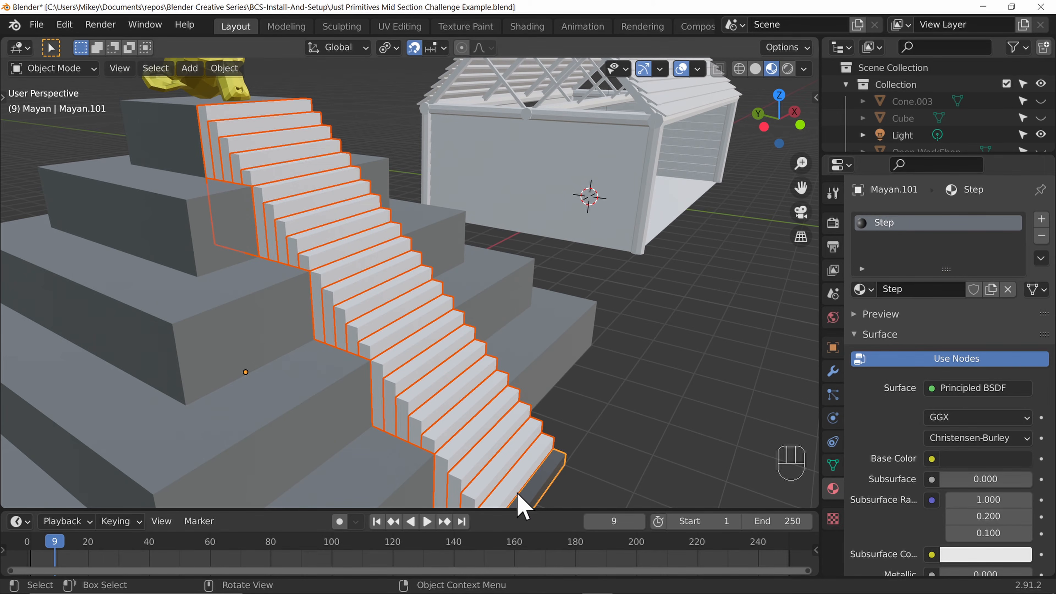
# - Try linking the Step material to all the selected staircase steps, and undo the link
pyautogui.click(188, 68)
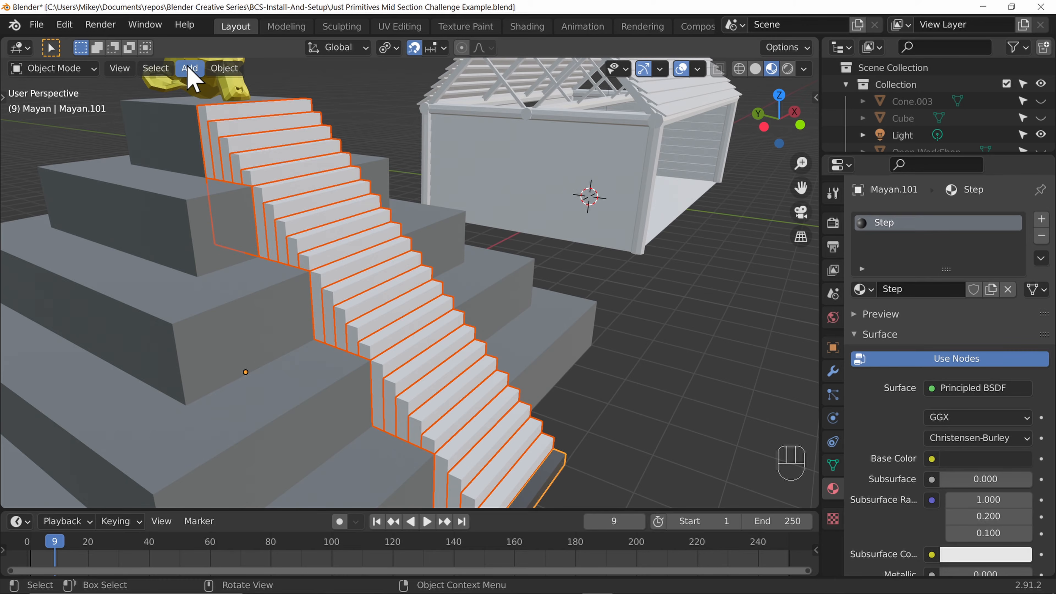
pyautogui.press('ctrl')
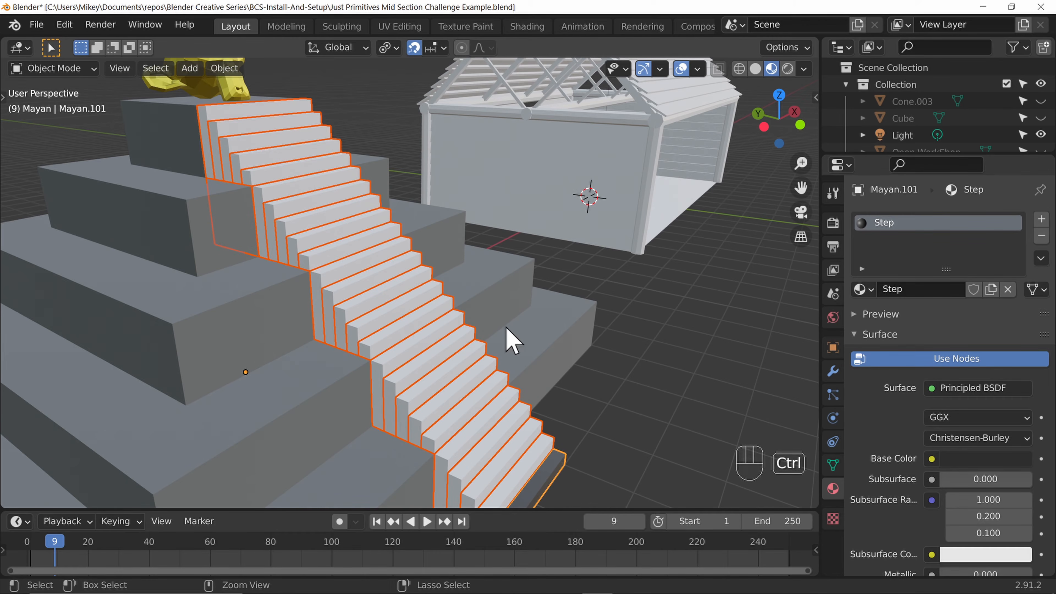
pyautogui.hotkey('ctrl', 'l')
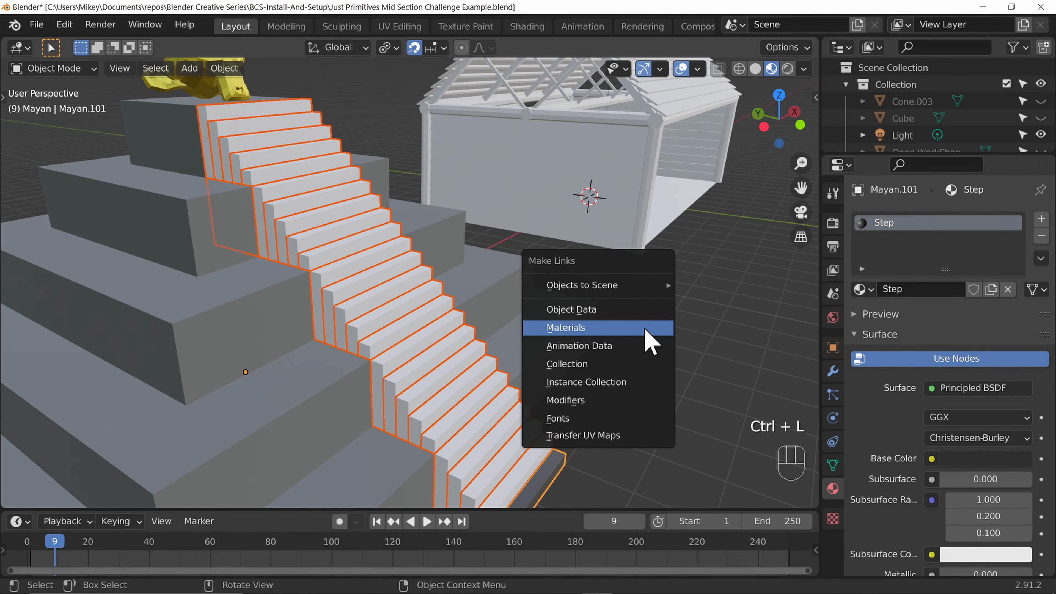
pyautogui.click(646, 330)
pyautogui.hotkey('ctrl', 'z')
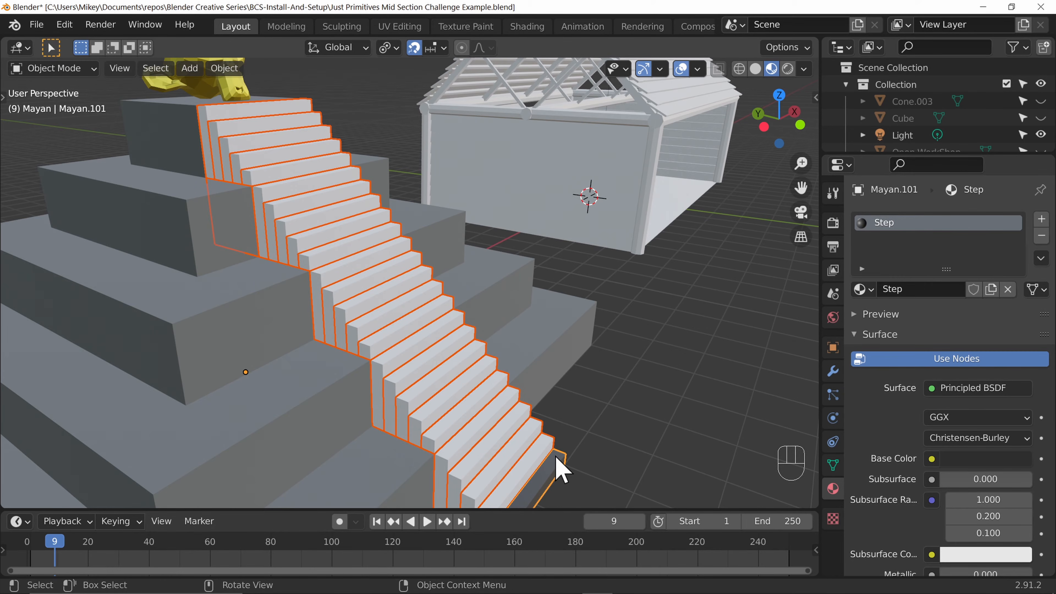
# - Join the selected steps into one staircase object and remove its empty material slot, leaving only Step
pyautogui.press('ctrl')
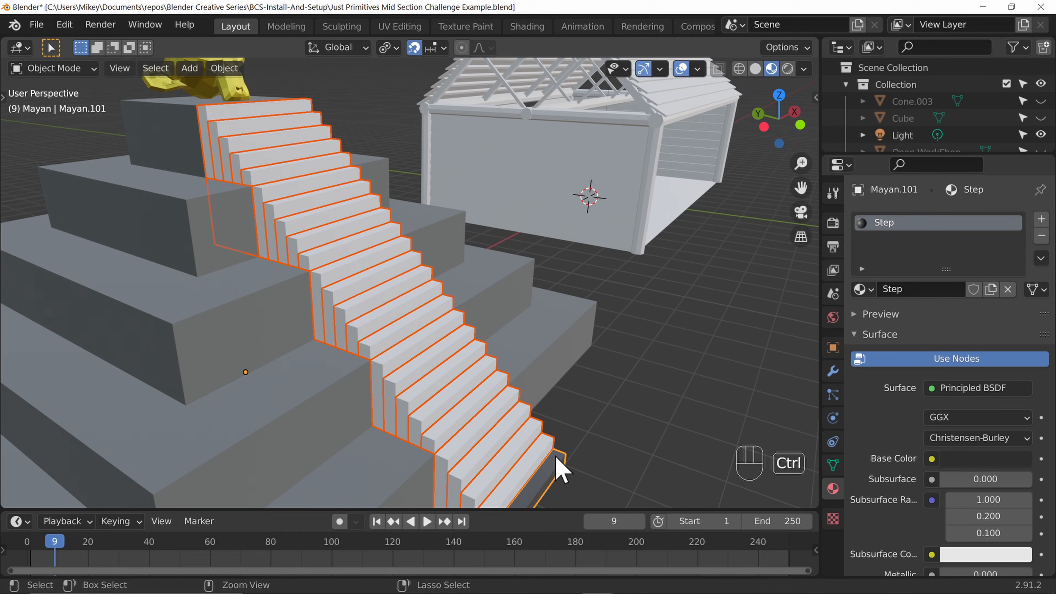
pyautogui.hotkey('ctrl', 'j')
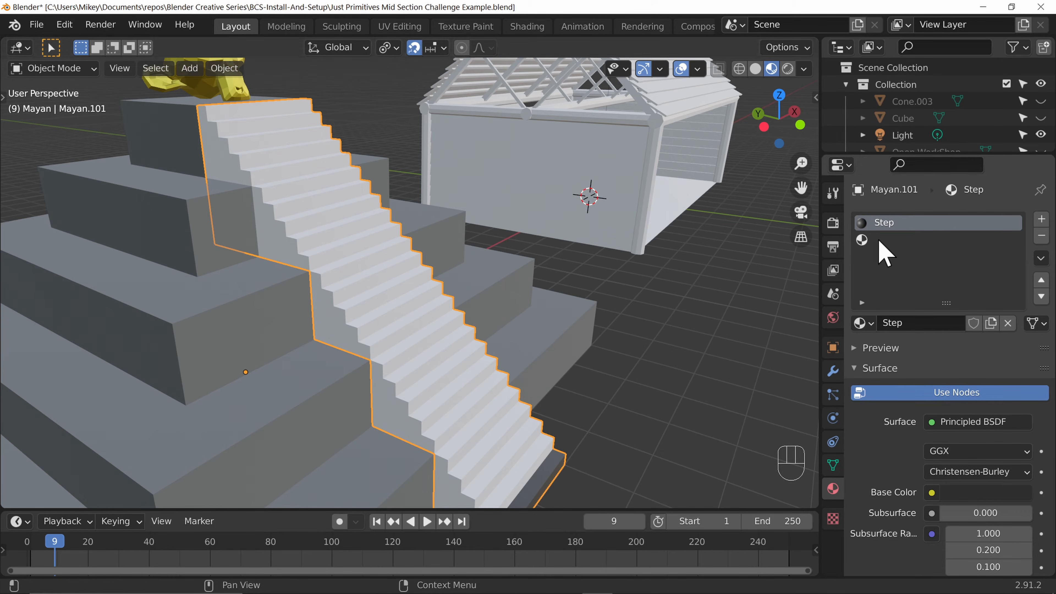
pyautogui.click(912, 241)
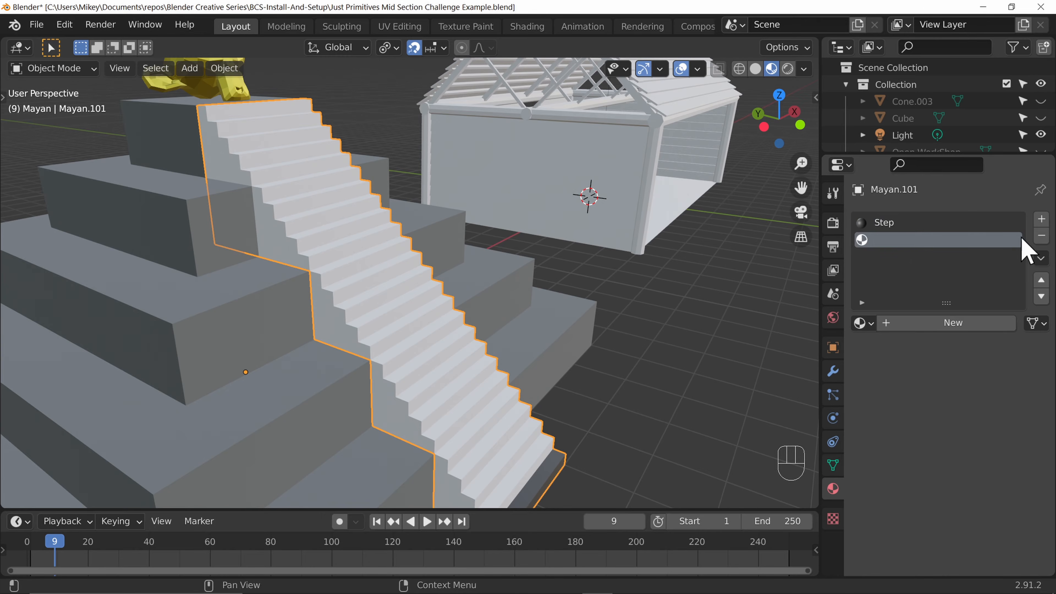
pyautogui.click(1041, 236)
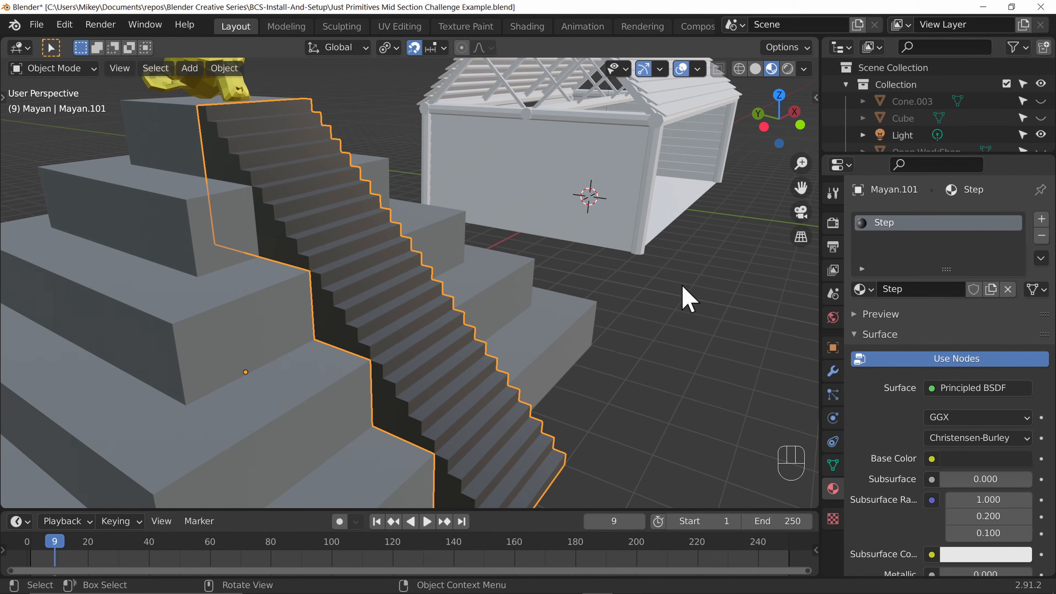
# - Hide the Mayan pyramid with its statue and staircase, and the open workshop, keeping the castle in the scene
pyautogui.moveTo(686, 298); pyautogui.dragTo(611, 312, button='middle')
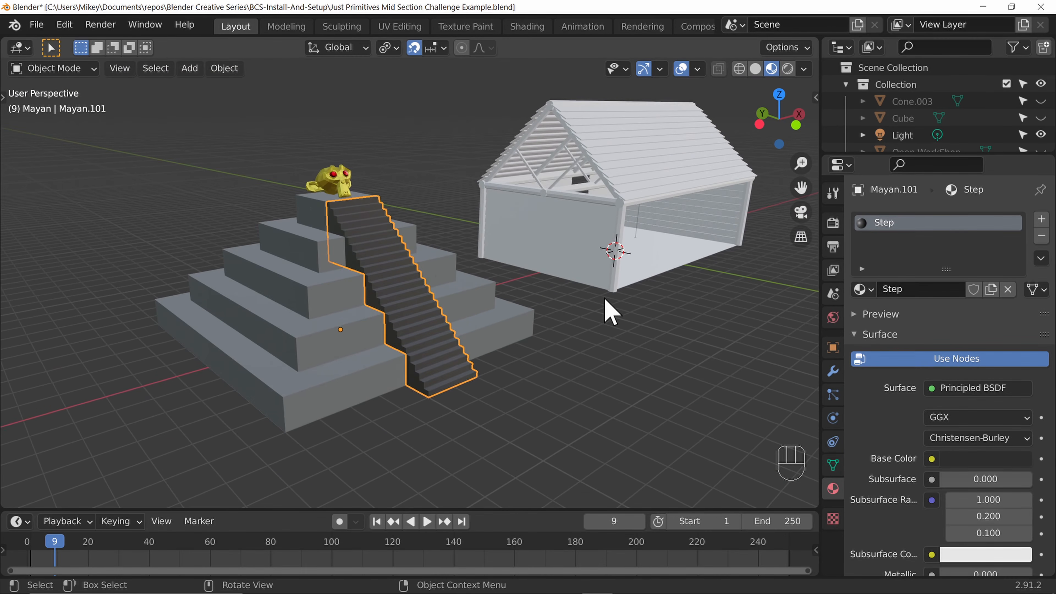
pyautogui.scroll(-4, 607, 313)
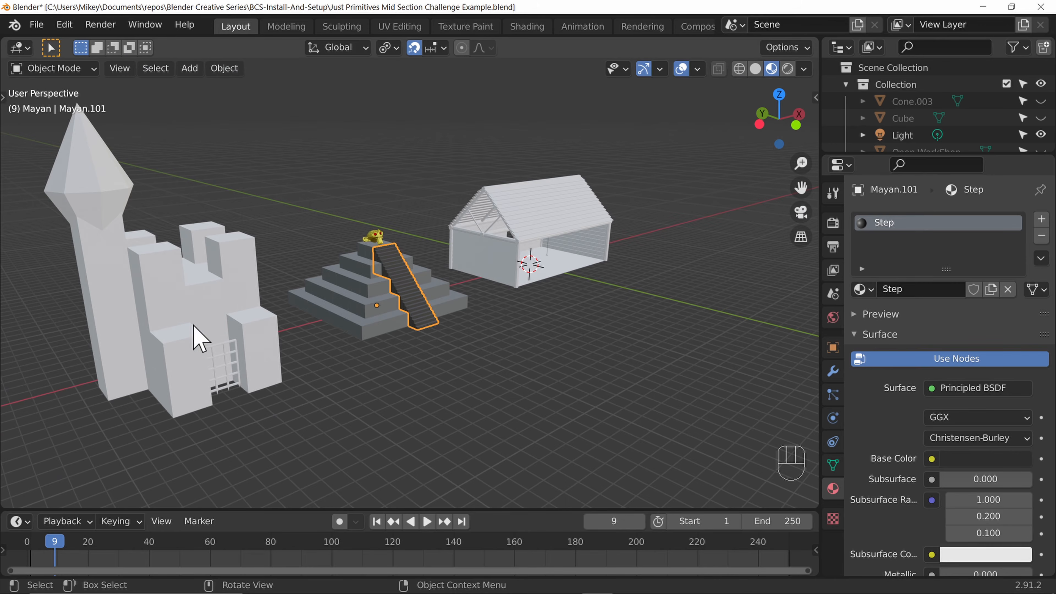
pyautogui.moveTo(672, 266); pyautogui.dragTo(634, 337, button='middle')
pyautogui.scroll(3, 480, 283)
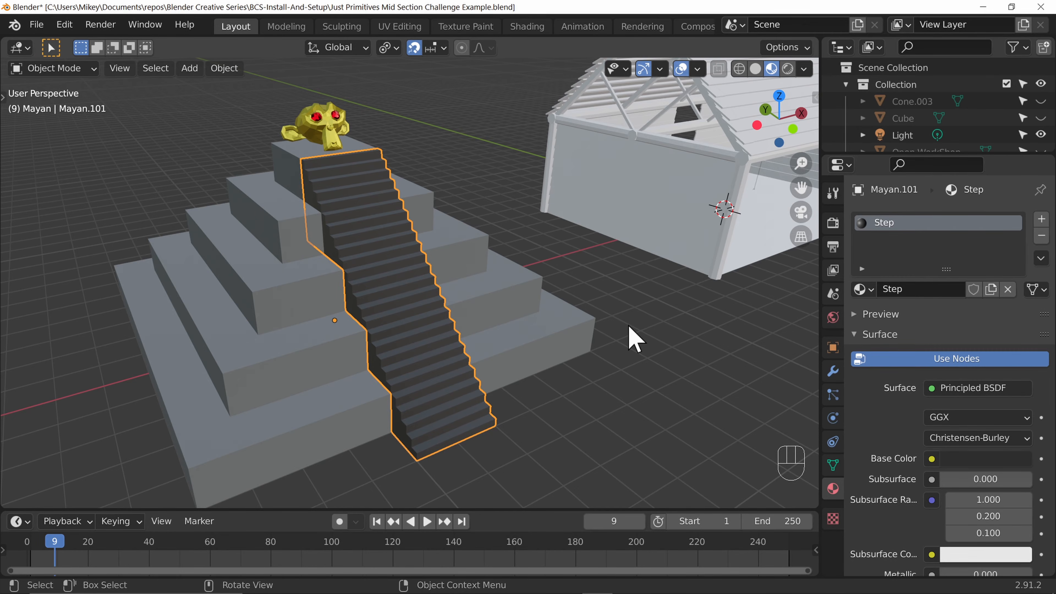
pyautogui.scroll(-6, 630, 339)
pyautogui.moveTo(679, 366); pyautogui.dragTo(607, 360, button='middle')
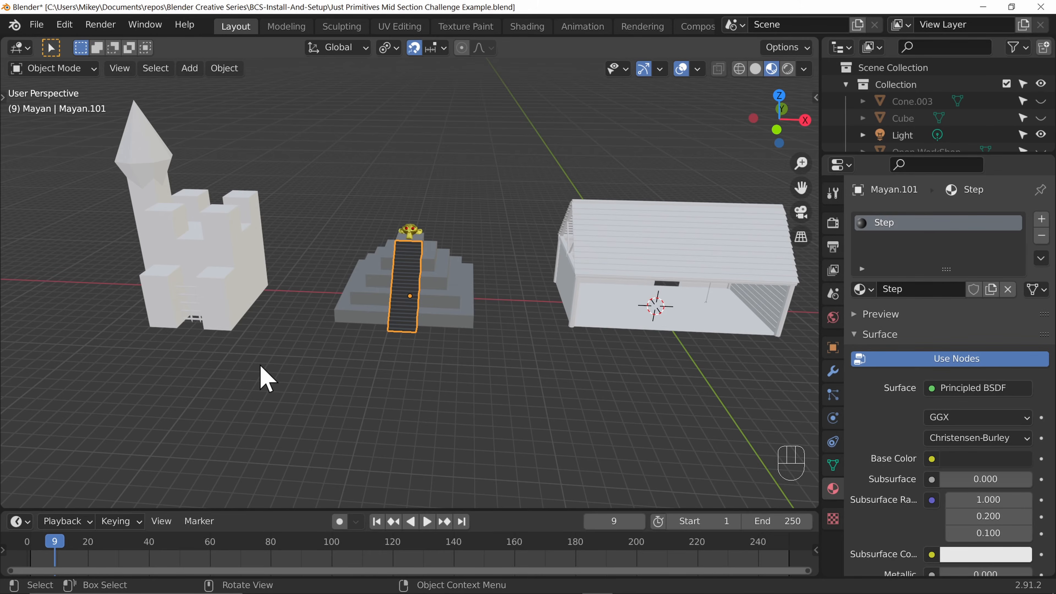
pyautogui.click(300, 380)
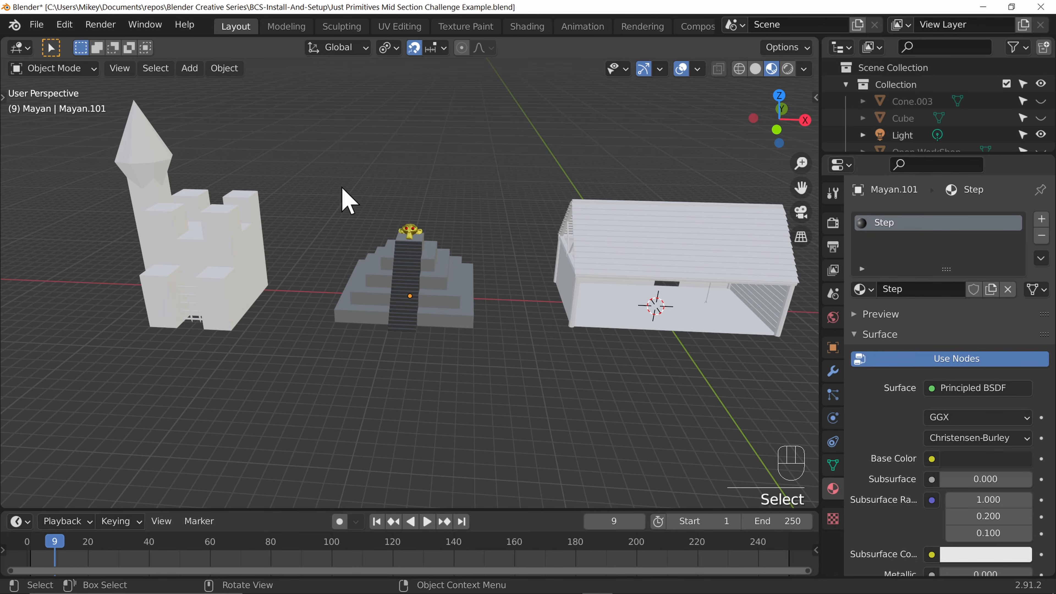
pyautogui.moveTo(321, 139); pyautogui.dragTo(812, 435)
pyautogui.press('h')
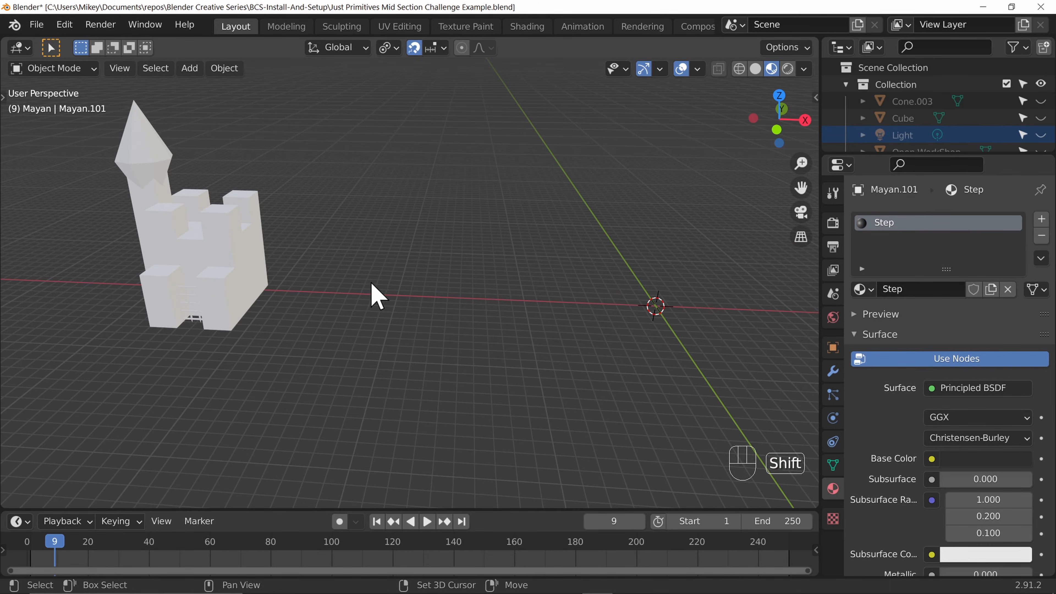
# - Select the castle, add a material to it and replace that with the existing Stone material
pyautogui.keyDown('shift'); pyautogui.moveTo(373, 293); pyautogui.dragTo(521, 312, button='middle'); pyautogui.keyUp('shift')
pyautogui.click(393, 266)
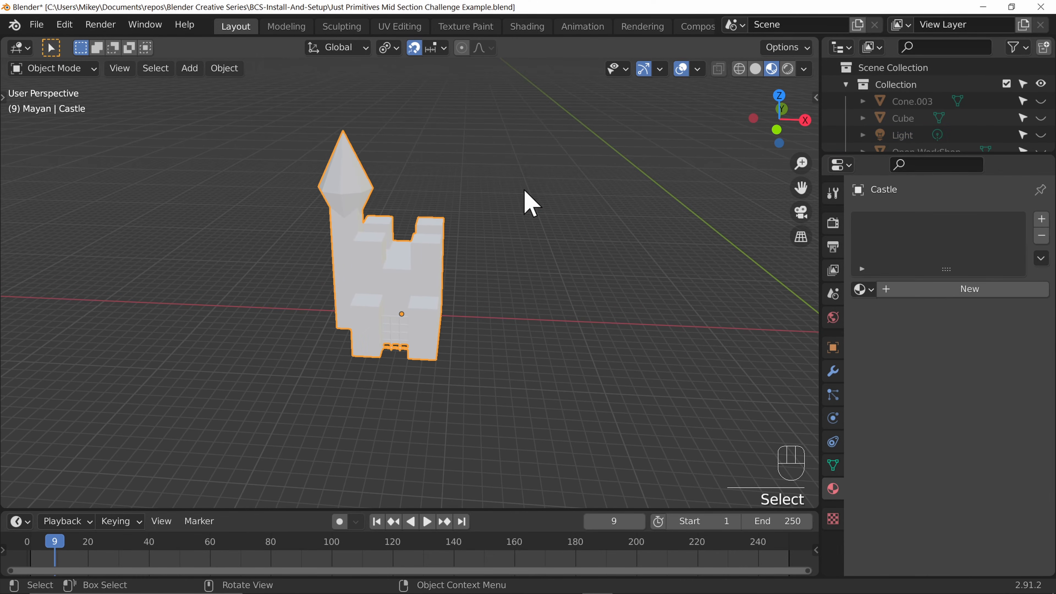
pyautogui.click(925, 290)
pyautogui.click(860, 289)
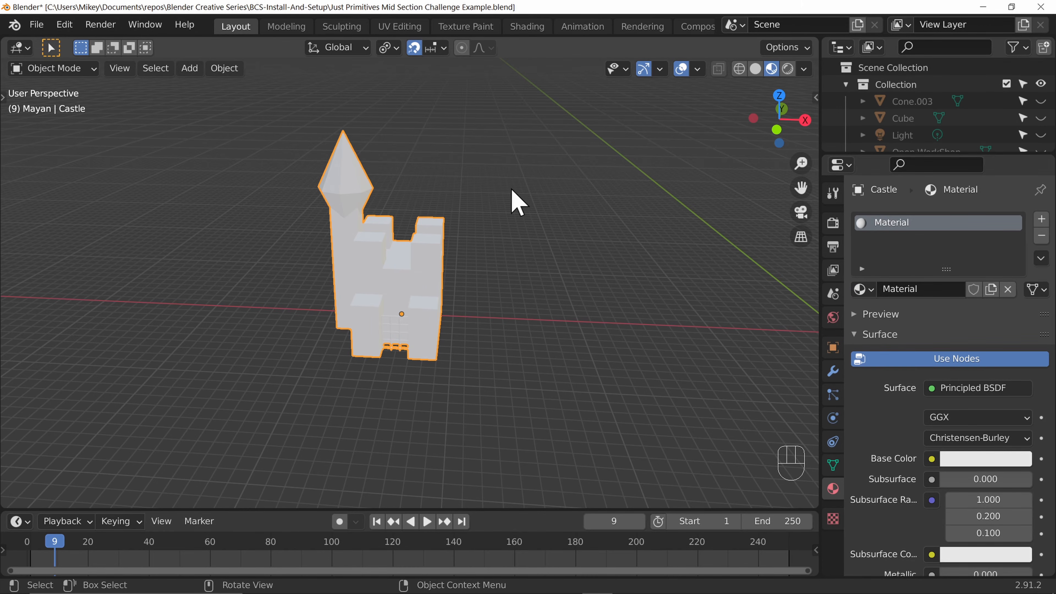
pyautogui.click(860, 289)
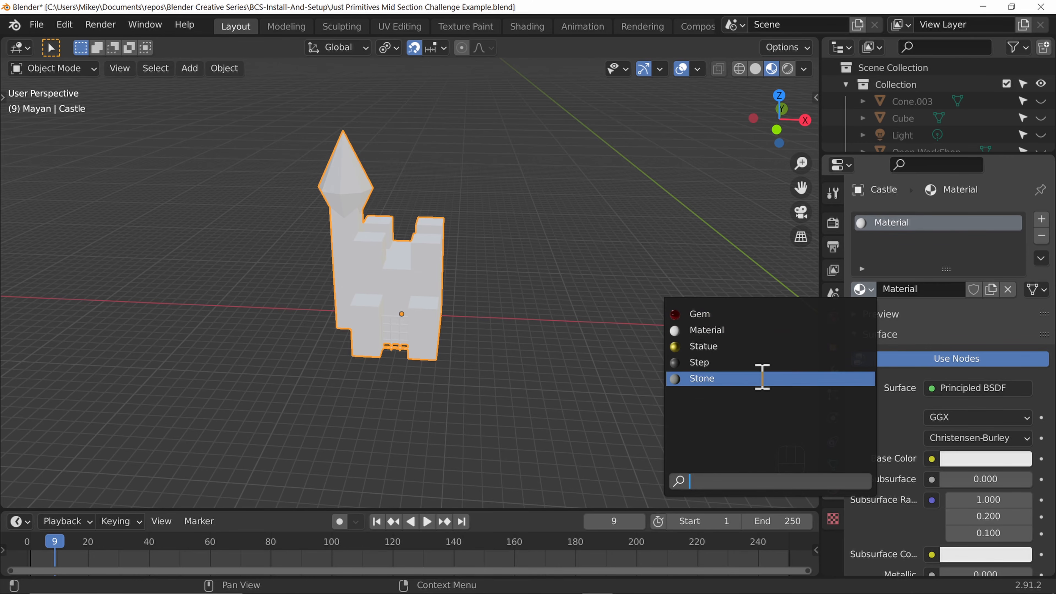
pyautogui.click(763, 378)
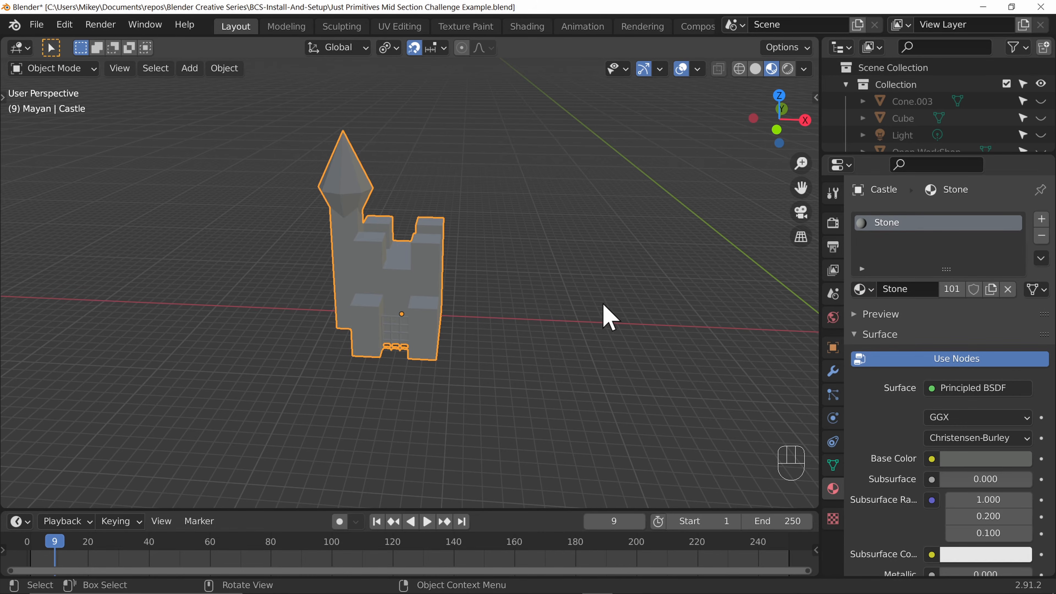
# - Separate the castle's mesh into individual objects by loose parts and return to Object Mode
pyautogui.scroll(4, 428, 318)
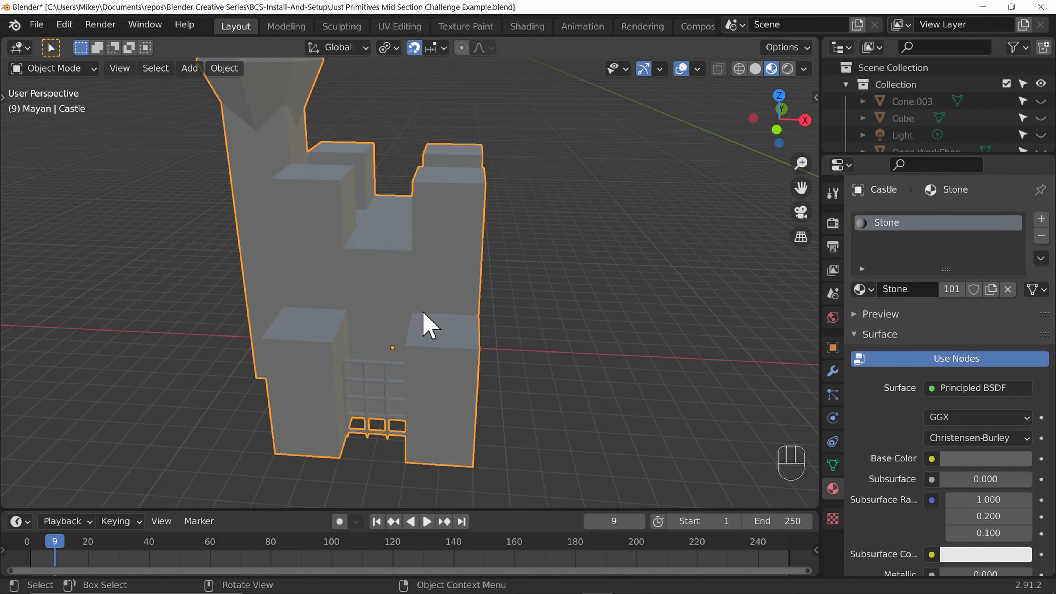
pyautogui.scroll(-3, 427, 323)
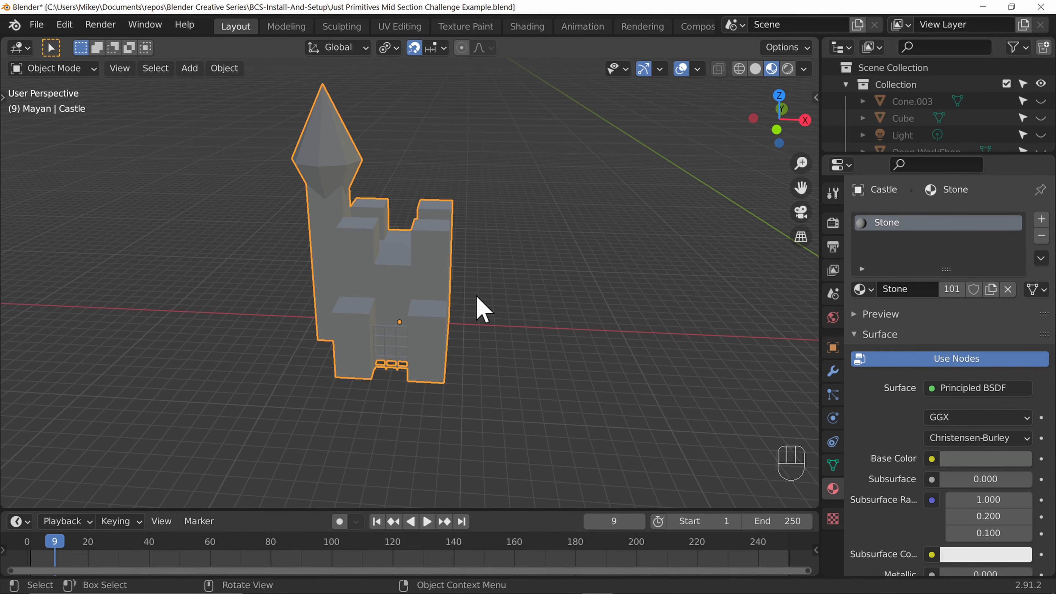
pyautogui.press('Tab')
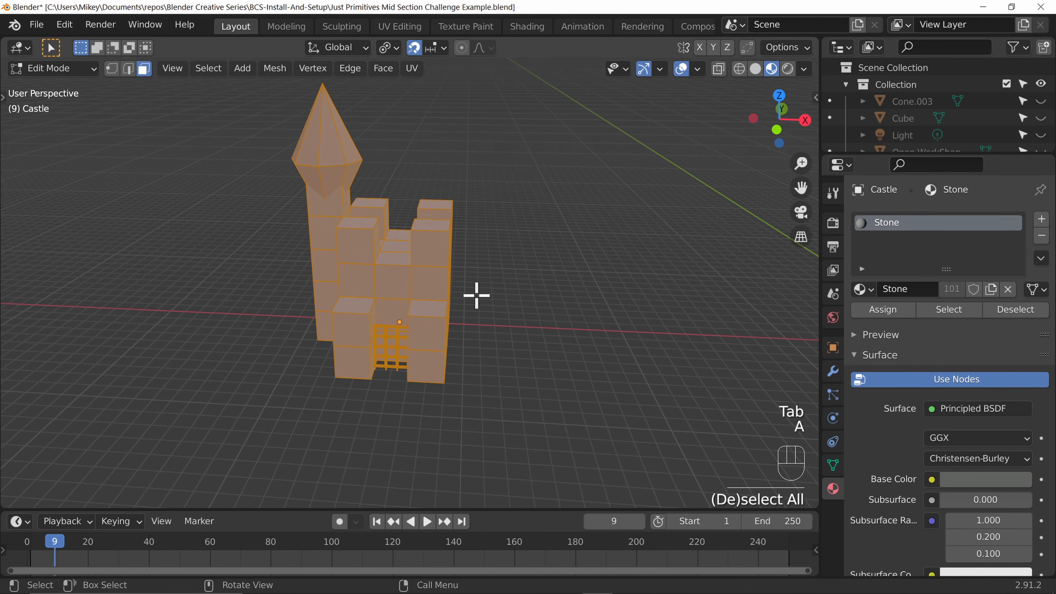
pyautogui.press('p')
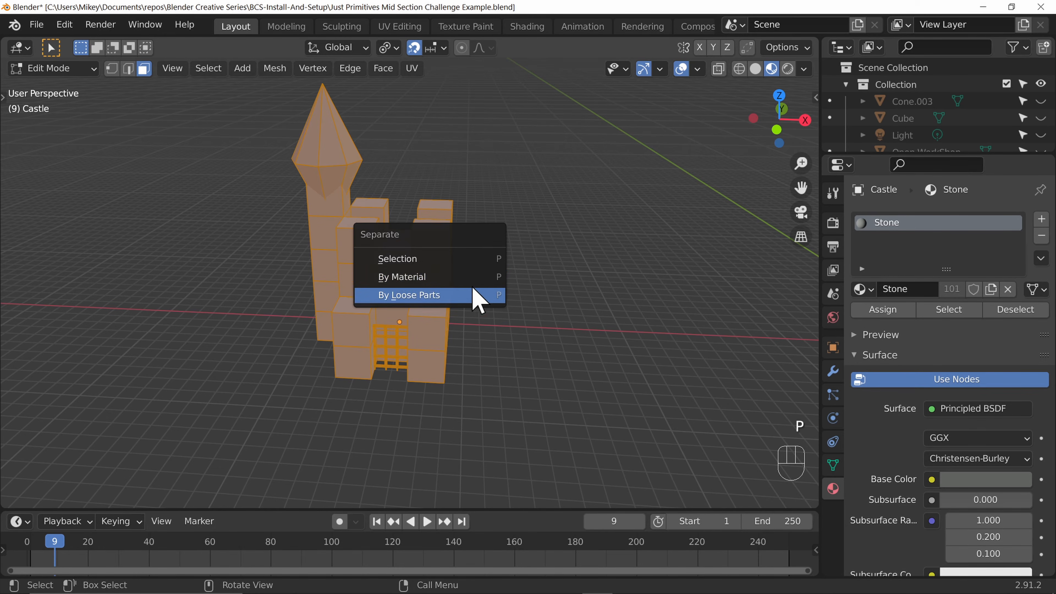
pyautogui.click(438, 295)
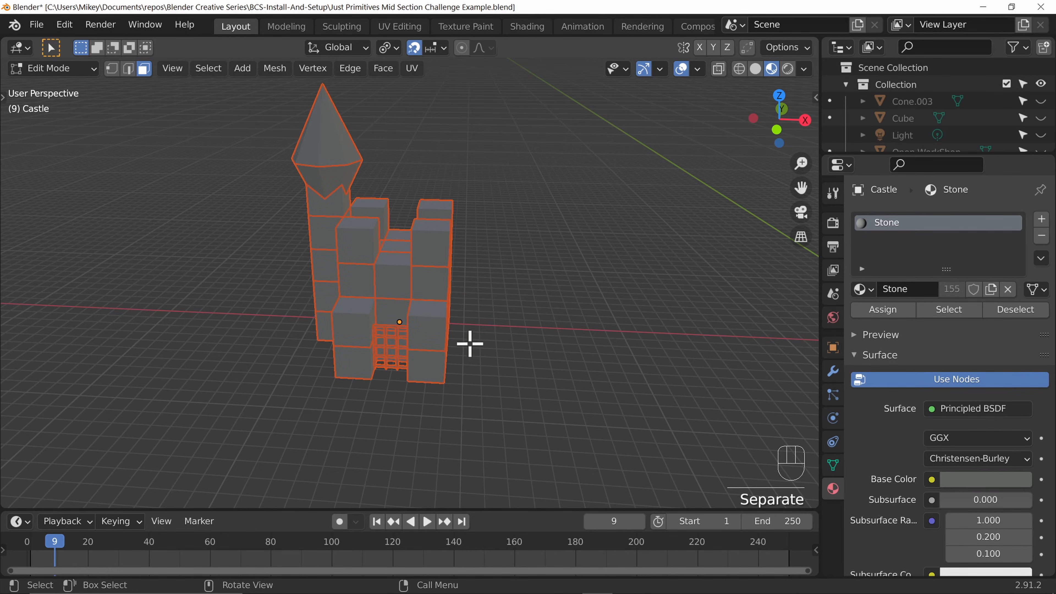
pyautogui.moveTo(469, 344); pyautogui.dragTo(615, 361, button='middle')
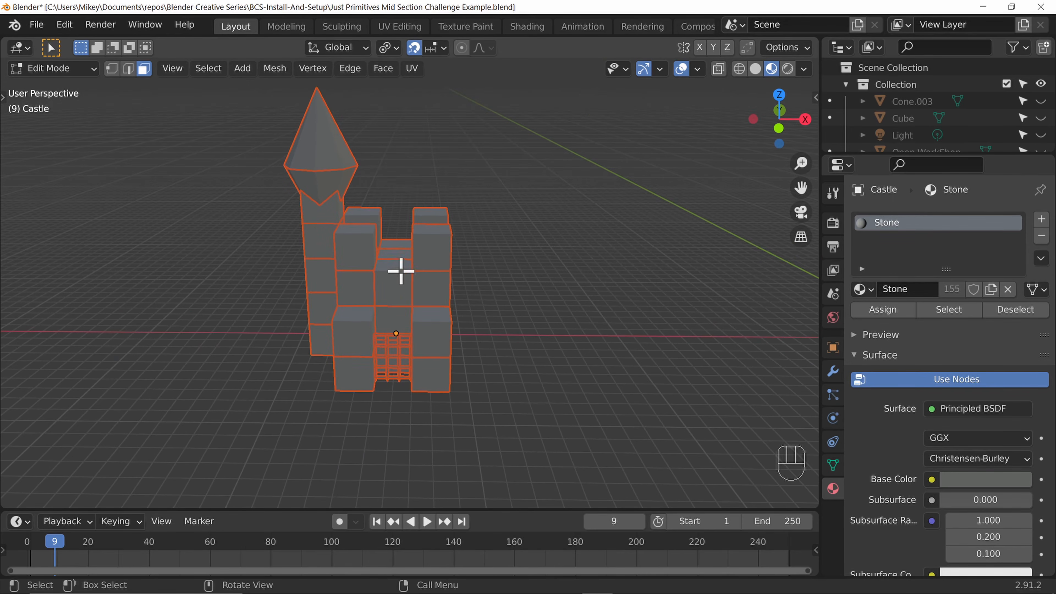
pyautogui.press('a')
pyautogui.press('Tab')
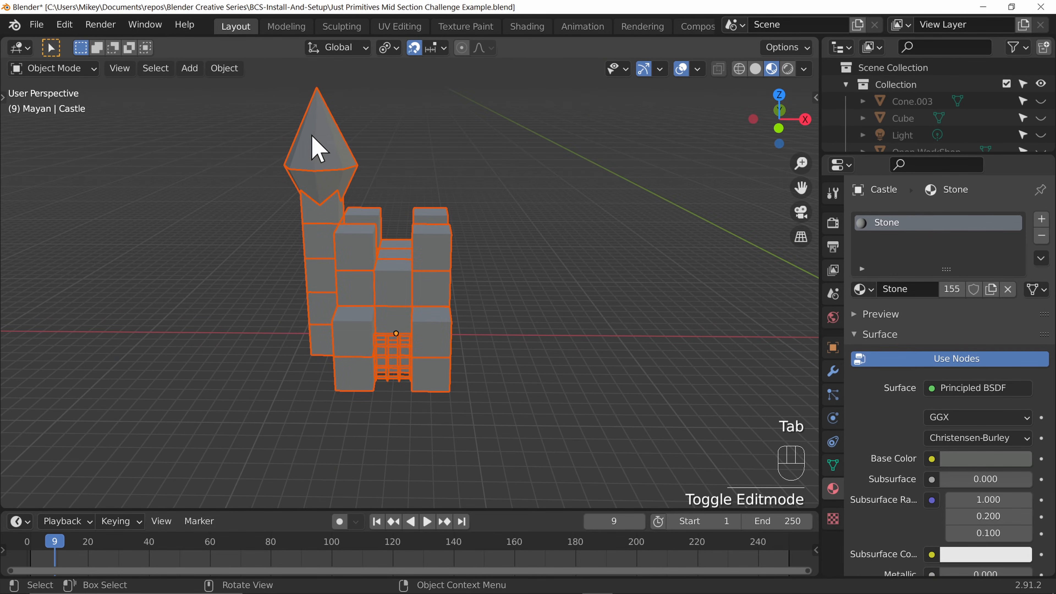
# - Replace the Stone material on the tower's pointed cone roof with a new material named Red_Roof
pyautogui.click(313, 145)
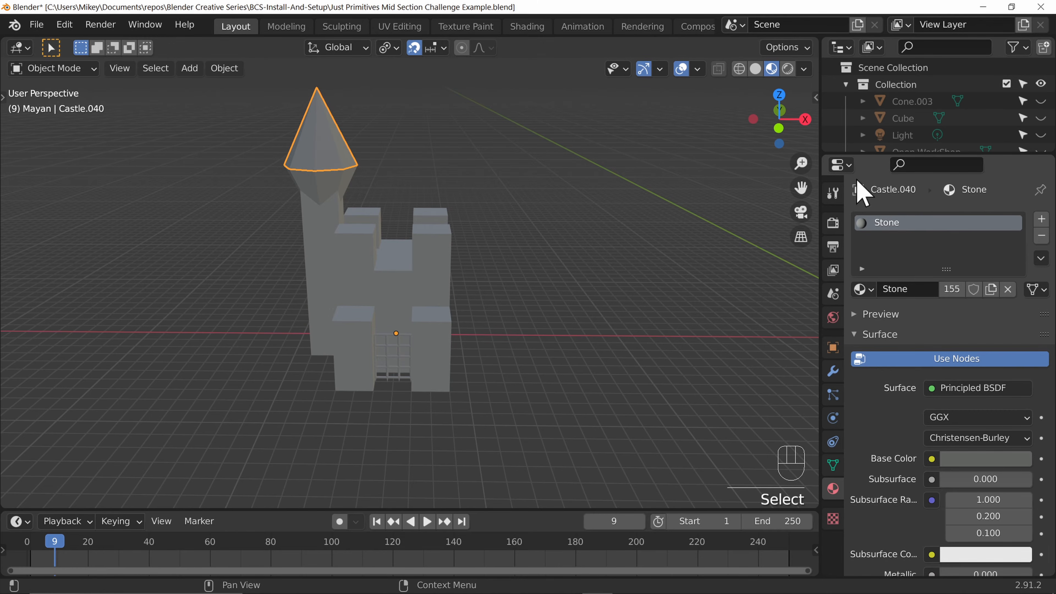
pyautogui.click(1041, 235)
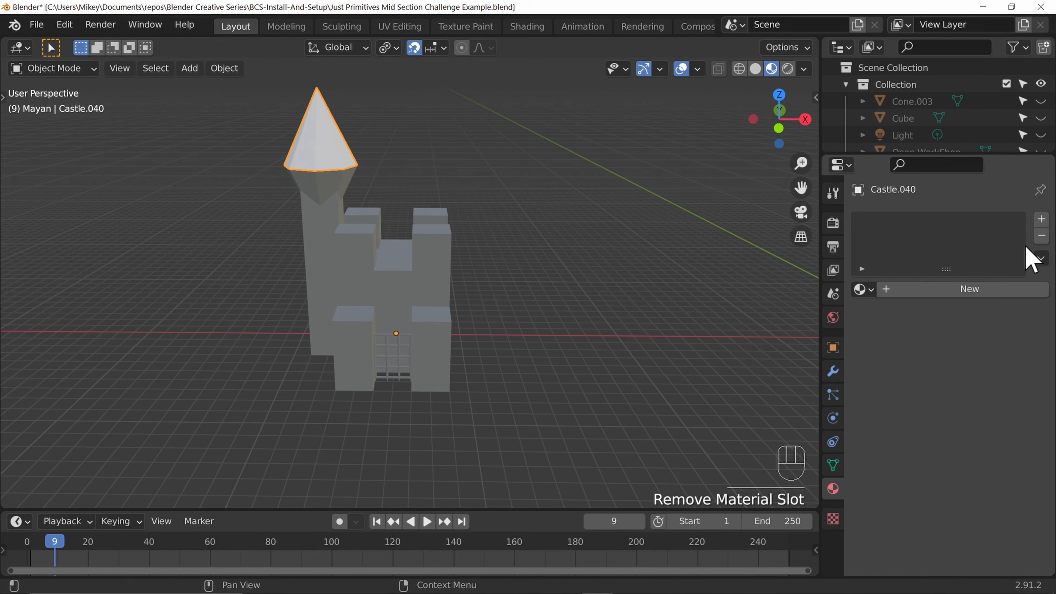
pyautogui.click(961, 288)
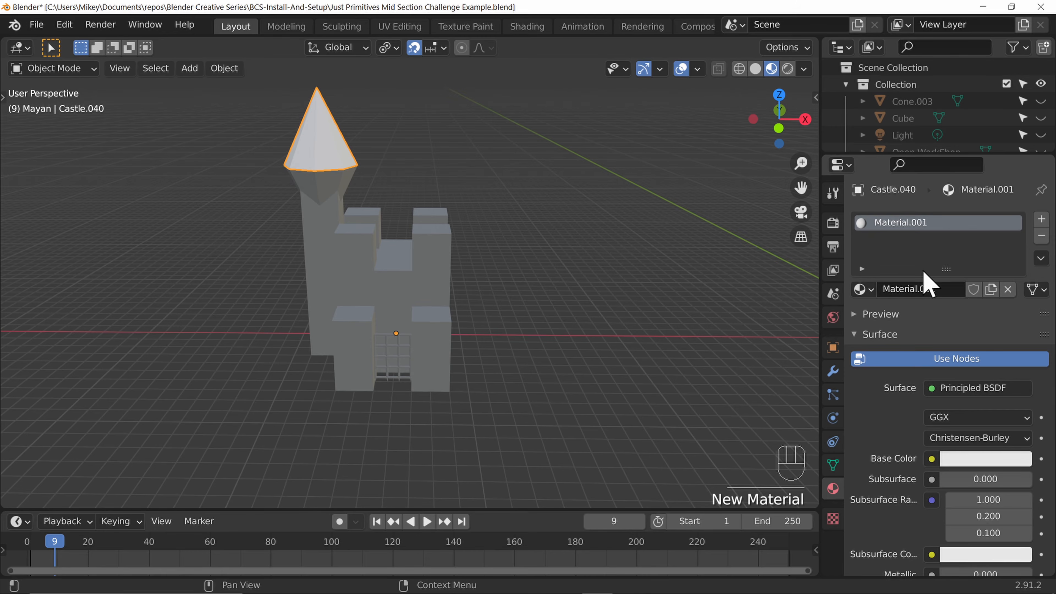
pyautogui.doubleClick(906, 289)
pyautogui.write('Roof')
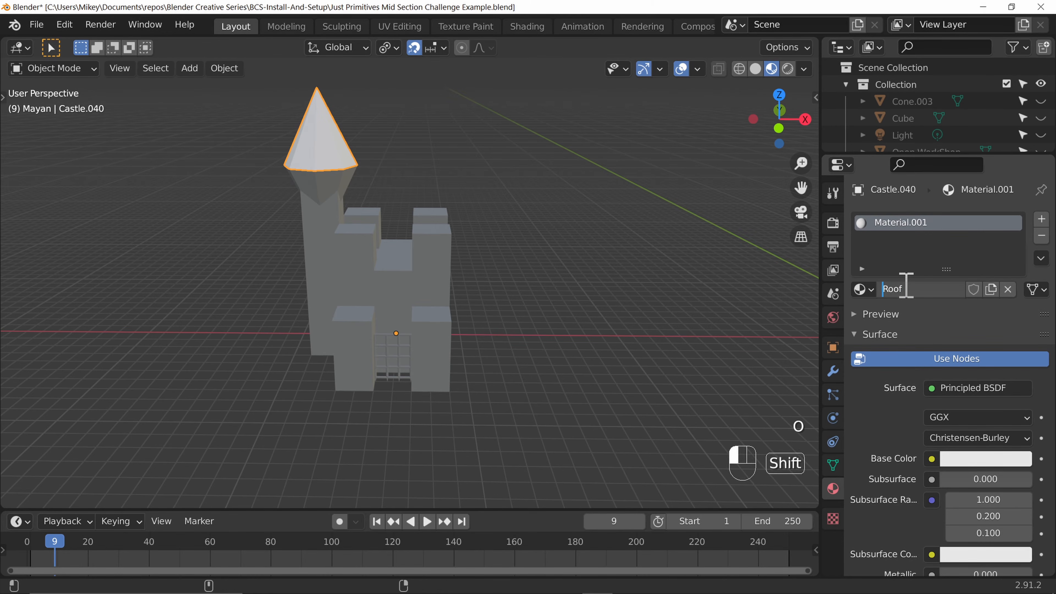
pyautogui.write('Red')
pyautogui.press('BackSpace')
pyautogui.write('d_')
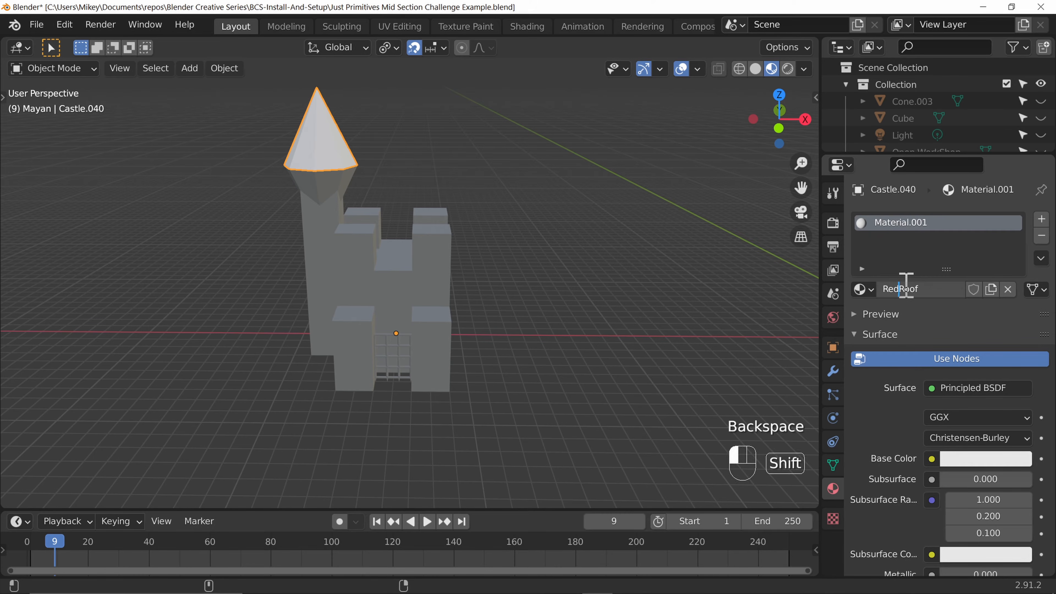
pyautogui.click(904, 278)
# - Set the Red_Roof base color to a saturated dark red with a value of about 0.52
pyautogui.click(986, 458)
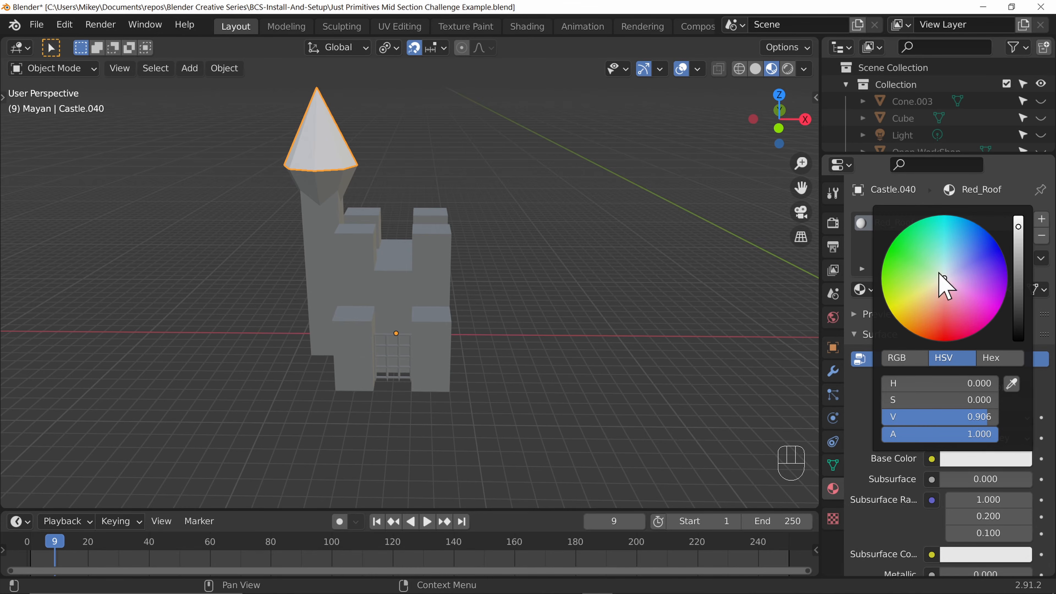
pyautogui.moveTo(941, 283); pyautogui.dragTo(949, 341)
pyautogui.moveTo(1019, 242); pyautogui.dragTo(1018, 275)
pyautogui.moveTo(946, 326); pyautogui.dragTo(943, 337)
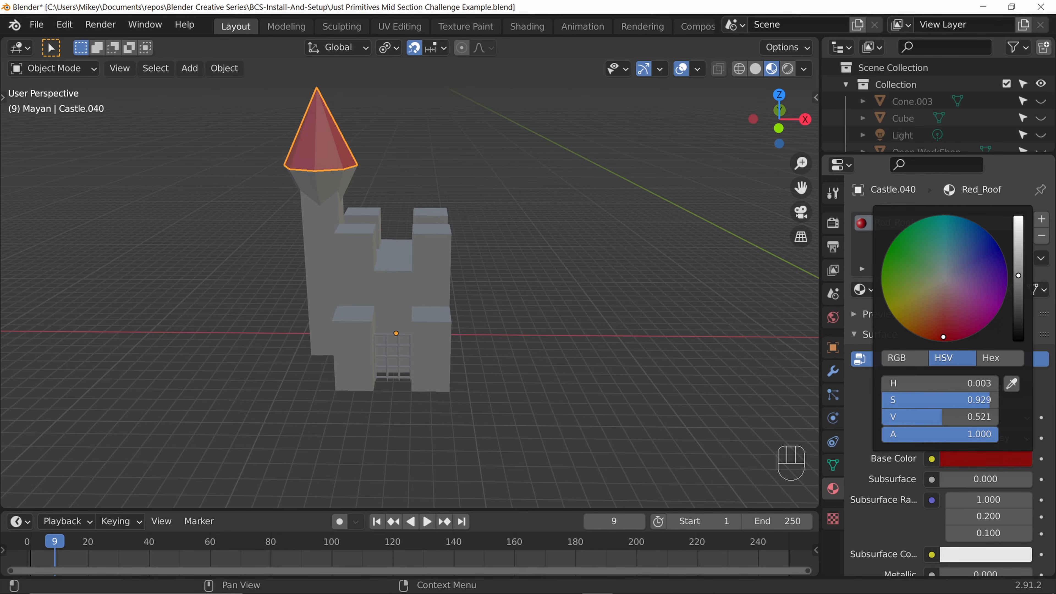
pyautogui.click(562, 325)
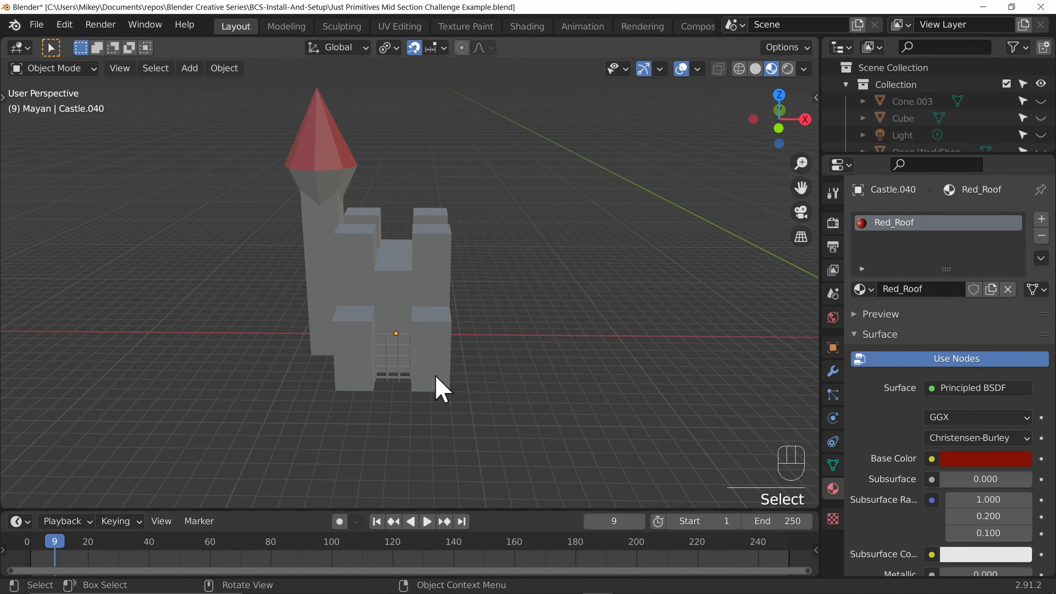
# - Select all bars and spikes of the castle's gate and join them into one object
pyautogui.moveTo(436, 384); pyautogui.dragTo(503, 358, button='middle')
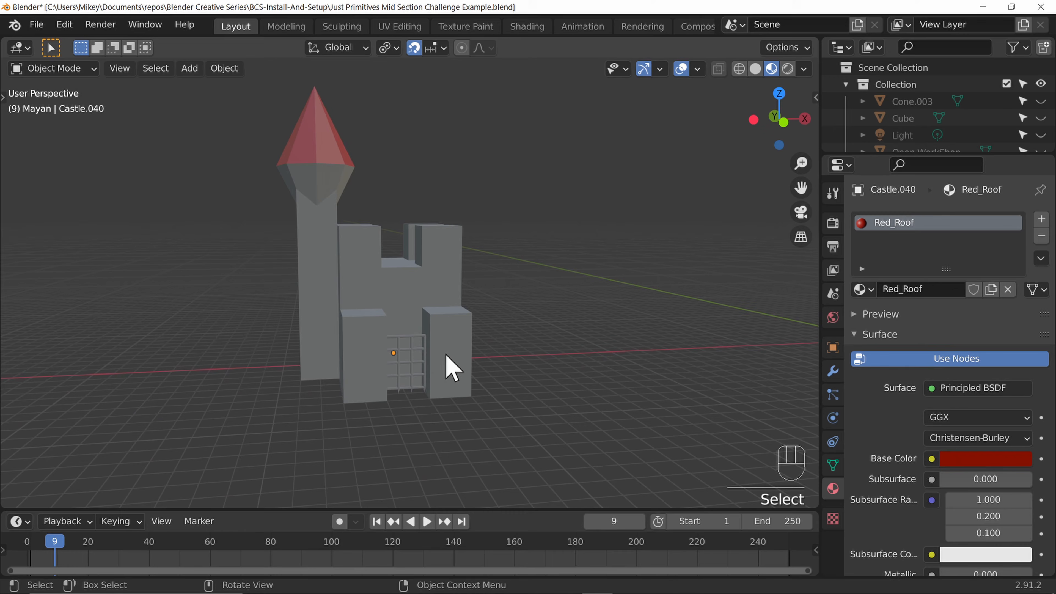
pyautogui.click(413, 367)
pyautogui.scroll(4, 428, 395)
pyautogui.keyDown('shift'); pyautogui.moveTo(432, 412); pyautogui.dragTo(486, 370, button='middle'); pyautogui.keyUp('shift')
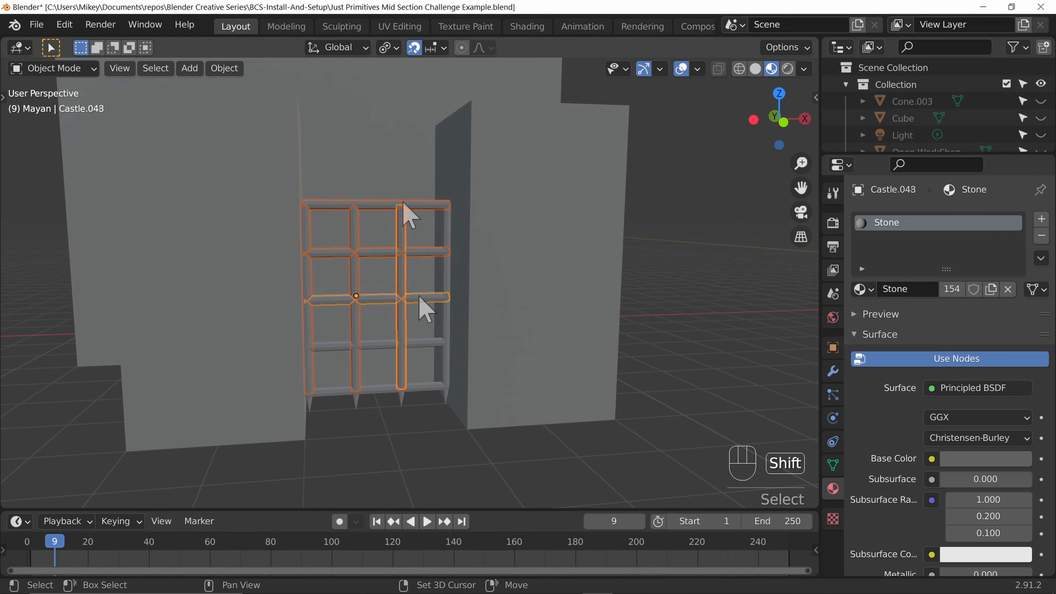
pyautogui.keyDown('shift'); pyautogui.click(429, 342); pyautogui.keyUp('shift')
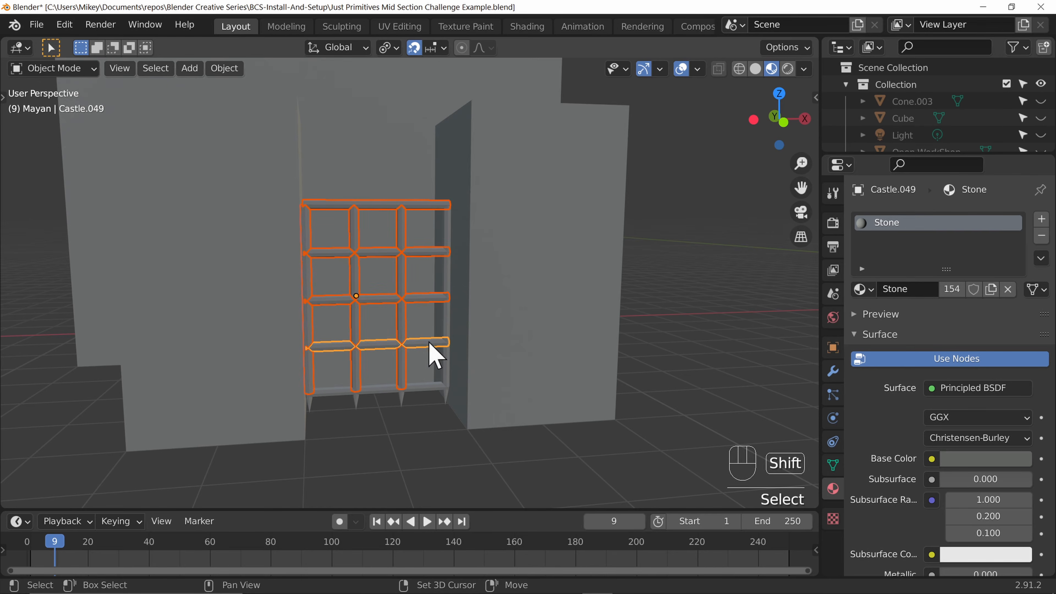
pyautogui.keyDown('shift'); pyautogui.click(439, 386); pyautogui.keyUp('shift')
pyautogui.keyDown('shift'); pyautogui.click(447, 375); pyautogui.keyUp('shift')
pyautogui.keyDown('shift'); pyautogui.click(445, 397); pyautogui.keyUp('shift')
pyautogui.keyDown('shift'); pyautogui.click(401, 400); pyautogui.keyUp('shift')
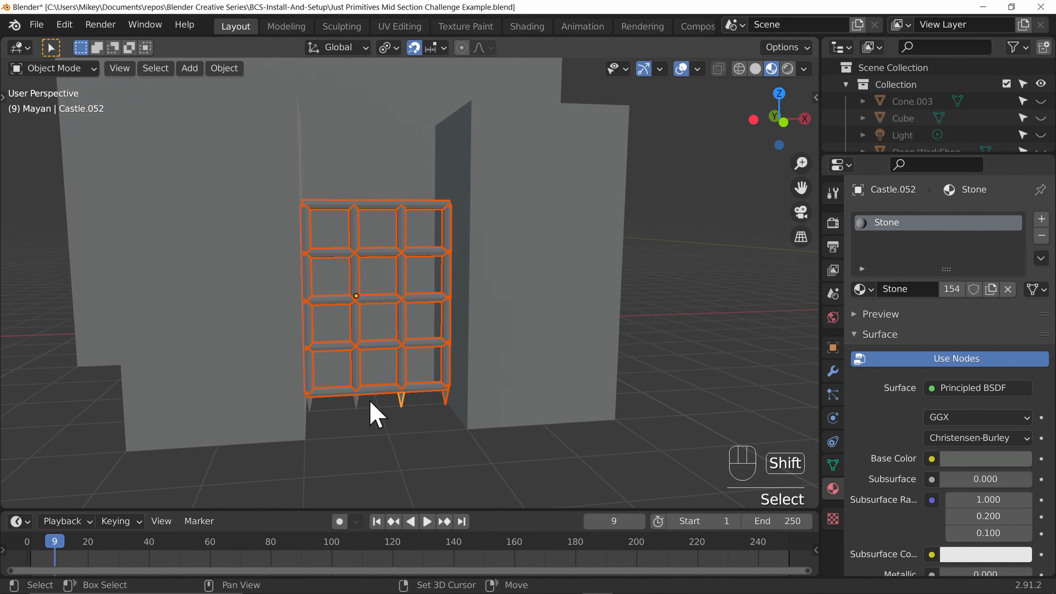
pyautogui.keyDown('shift'); pyautogui.click(356, 401); pyautogui.keyUp('shift')
pyautogui.keyDown('shift'); pyautogui.click(309, 405); pyautogui.keyUp('shift')
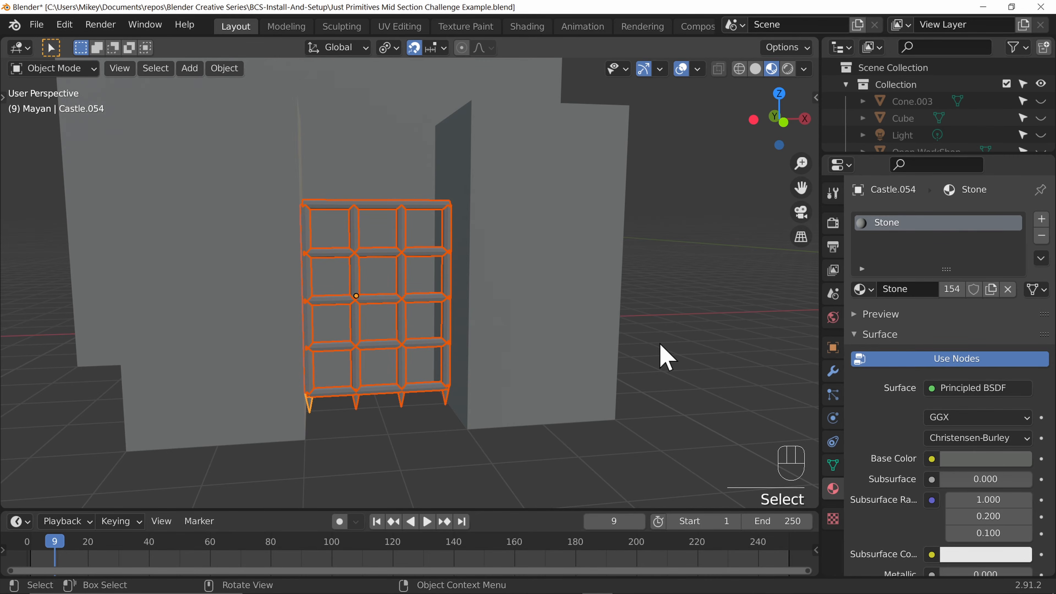
pyautogui.hotkey('ctrl', 'j')
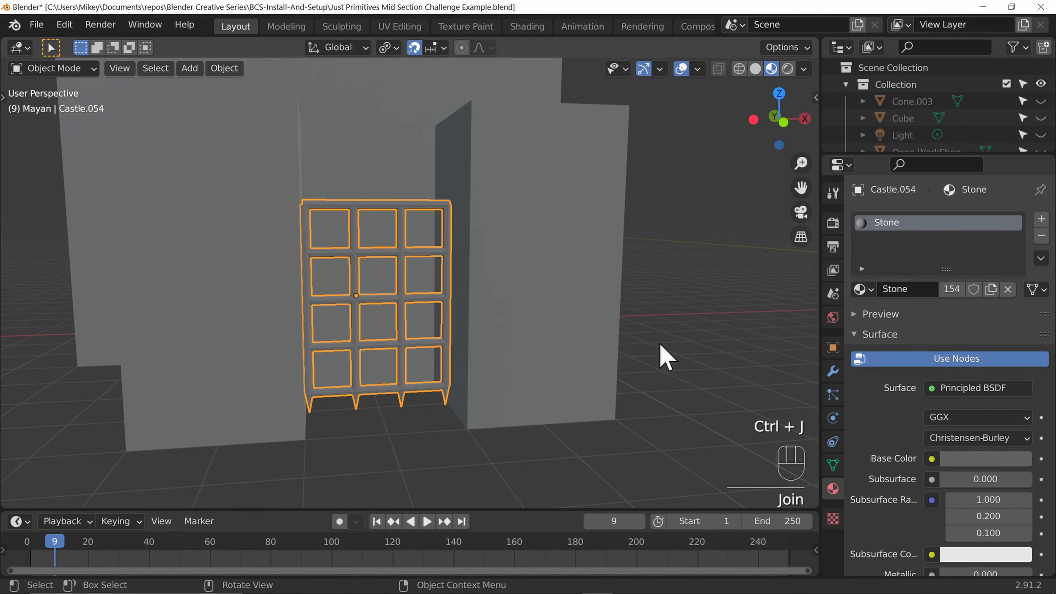
# - Replace the gate's Stone material with a new material named Black_Metal
pyautogui.click(1041, 235)
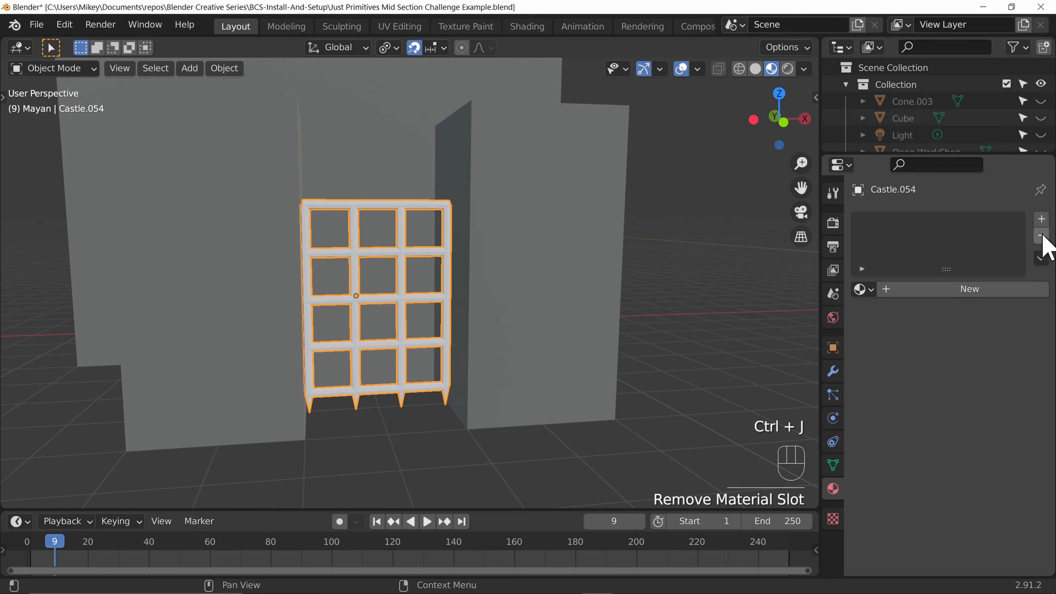
pyautogui.click(896, 291)
pyautogui.click(921, 291)
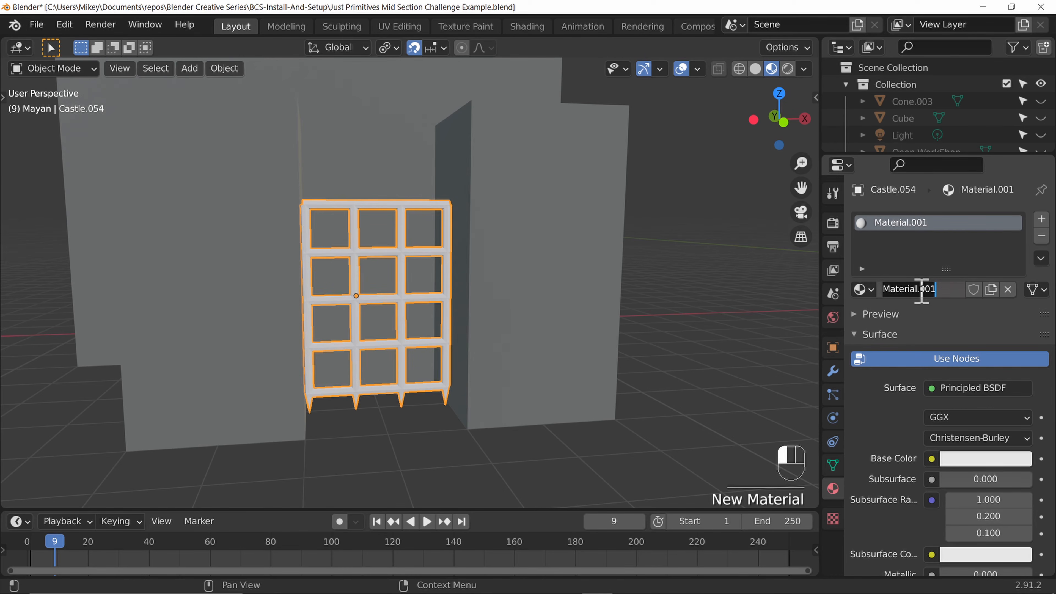
pyautogui.write('Bla')
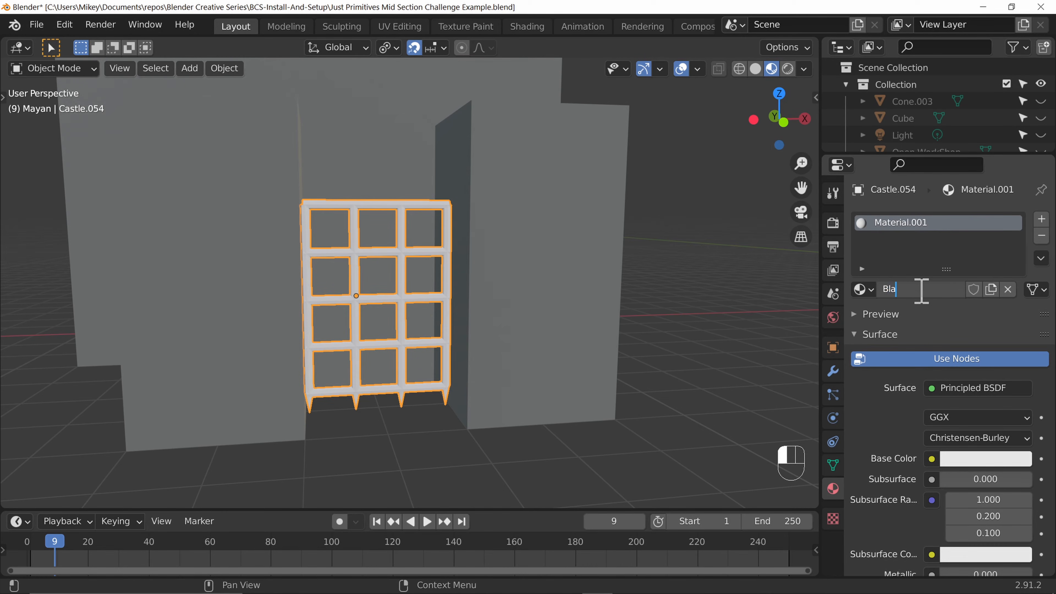
pyautogui.write('ck_Met')
pyautogui.write('_')
pyautogui.press('Return')
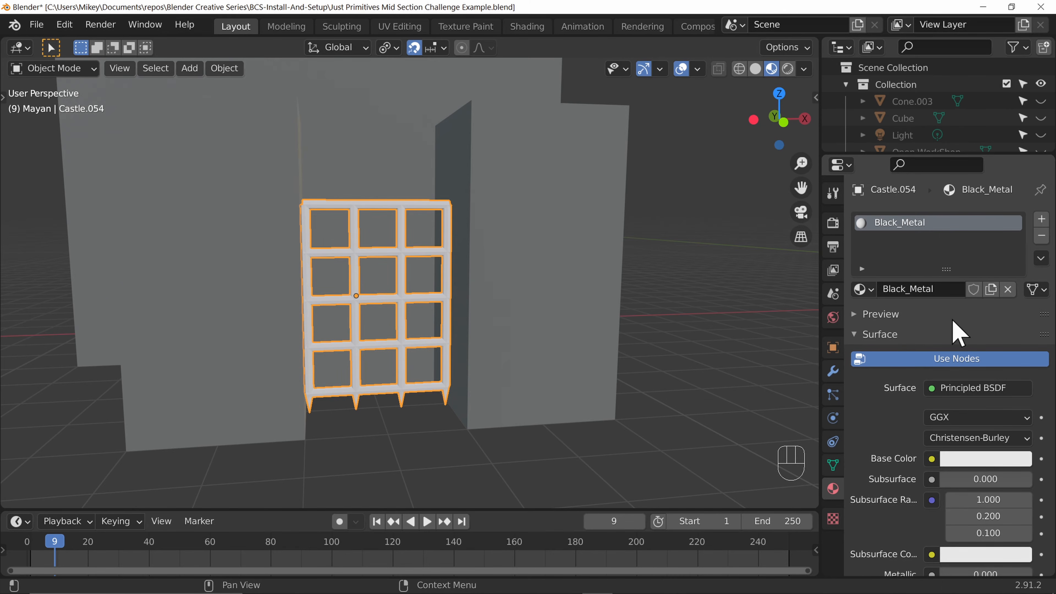
# - Give Black_Metal a near-black base color, set Metallic to 1.000 and lower Roughness to 0.109
pyautogui.click(977, 458)
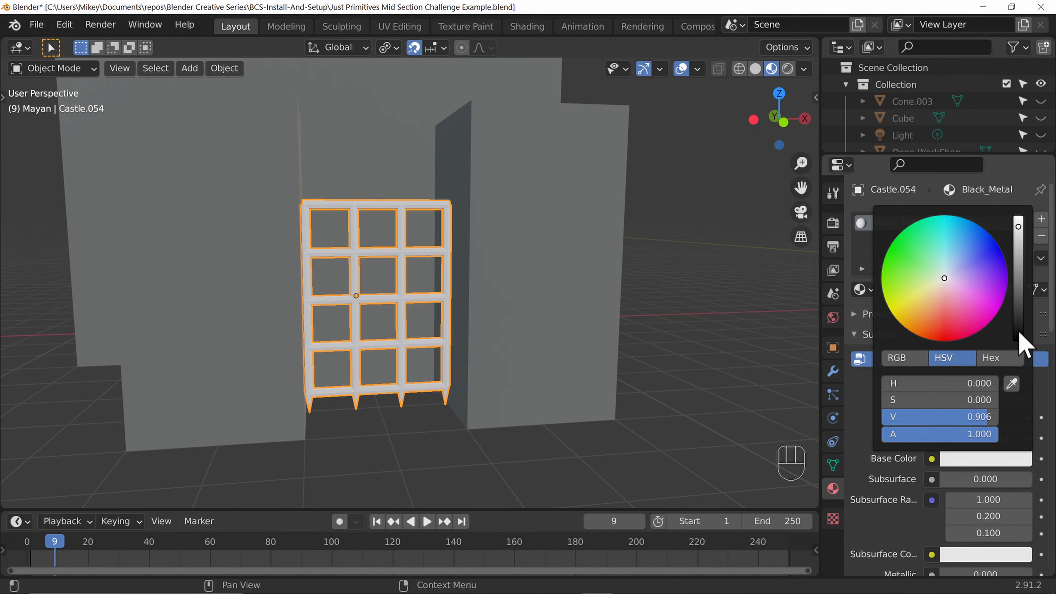
pyautogui.click(1019, 331)
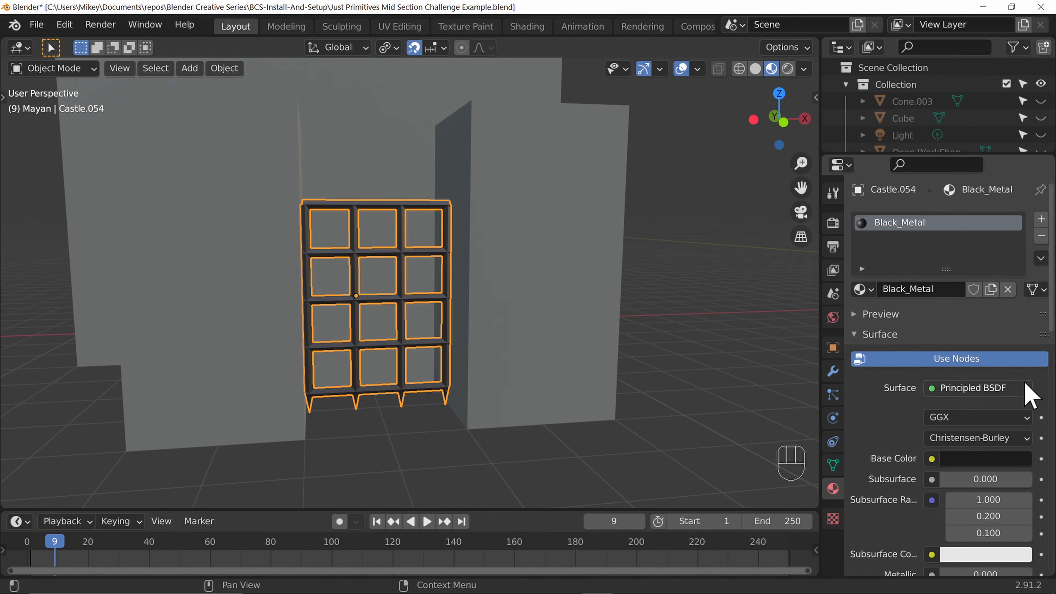
pyautogui.scroll(-6, 924, 471)
pyautogui.moveTo(961, 410); pyautogui.dragTo(1032, 393)
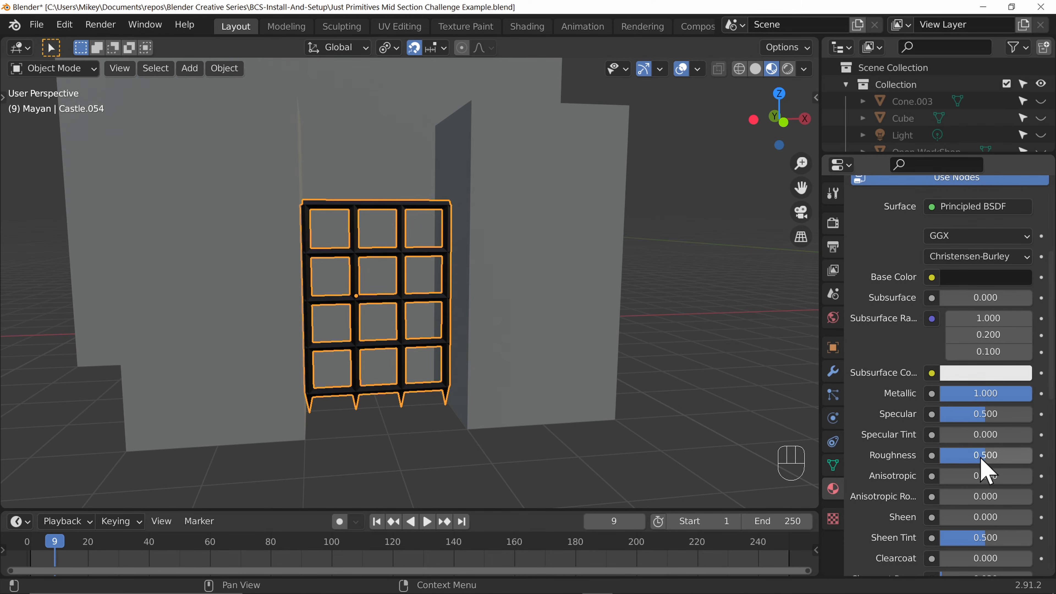
pyautogui.moveTo(982, 455); pyautogui.dragTo(954, 465)
pyautogui.click(700, 378)
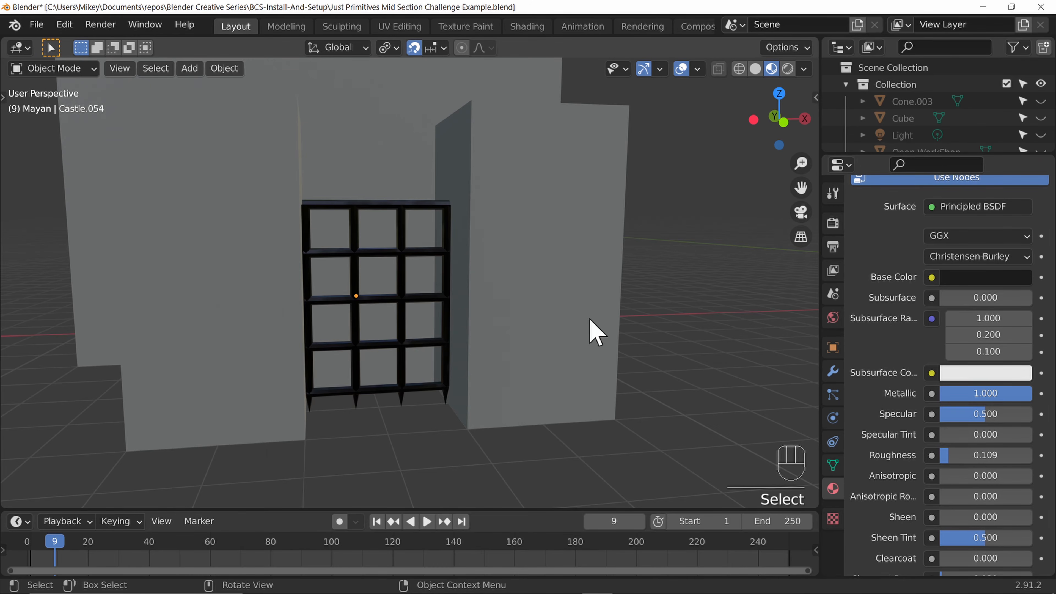
# - Delete the stone block directly behind the castle's gate to open the entrance
pyautogui.scroll(-7, 644, 331)
pyautogui.scroll(3, 606, 236)
pyautogui.moveTo(606, 236); pyautogui.dragTo(578, 288, button='middle')
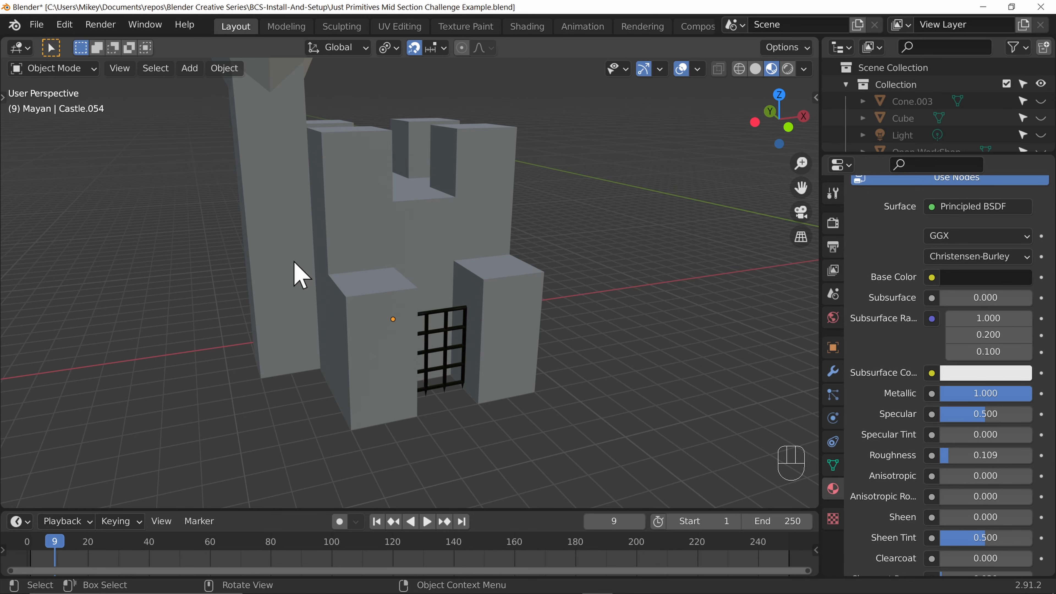
pyautogui.moveTo(596, 203); pyautogui.dragTo(566, 256, button='middle')
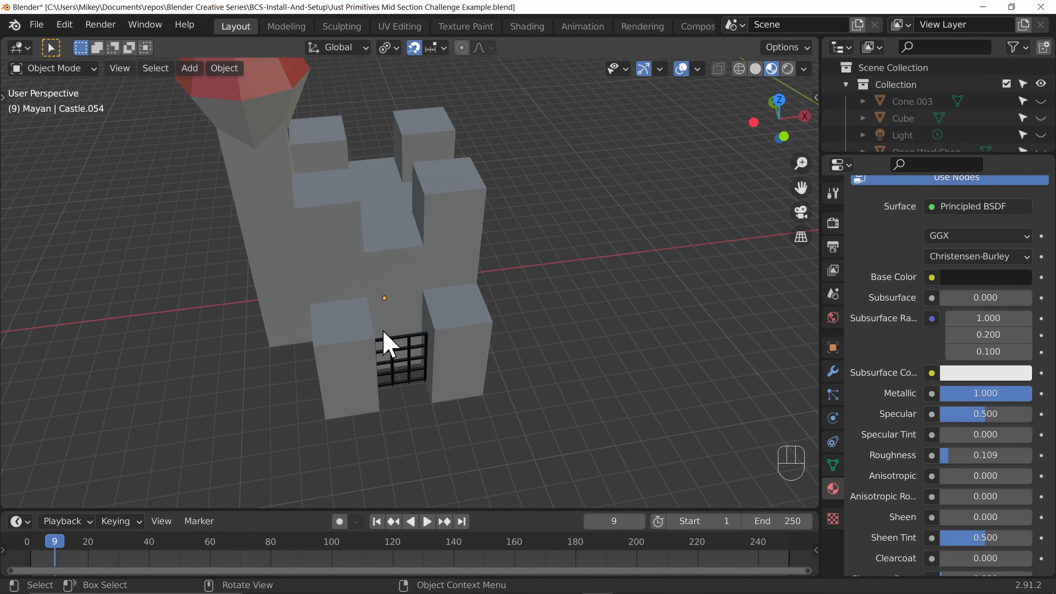
pyautogui.click(400, 328)
pyautogui.moveTo(393, 338); pyautogui.dragTo(455, 292, button='middle')
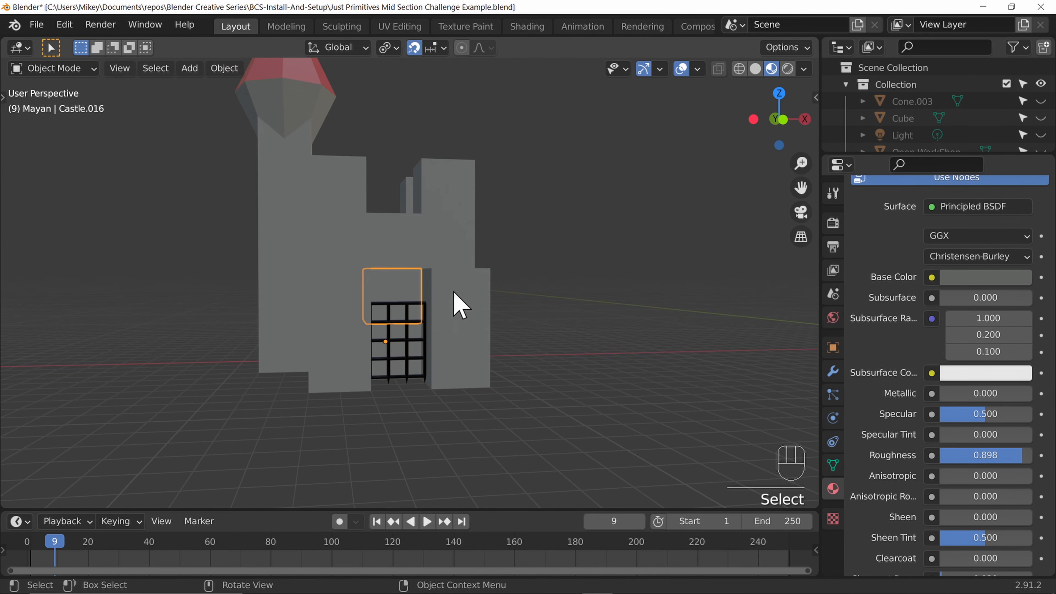
pyautogui.click(398, 348)
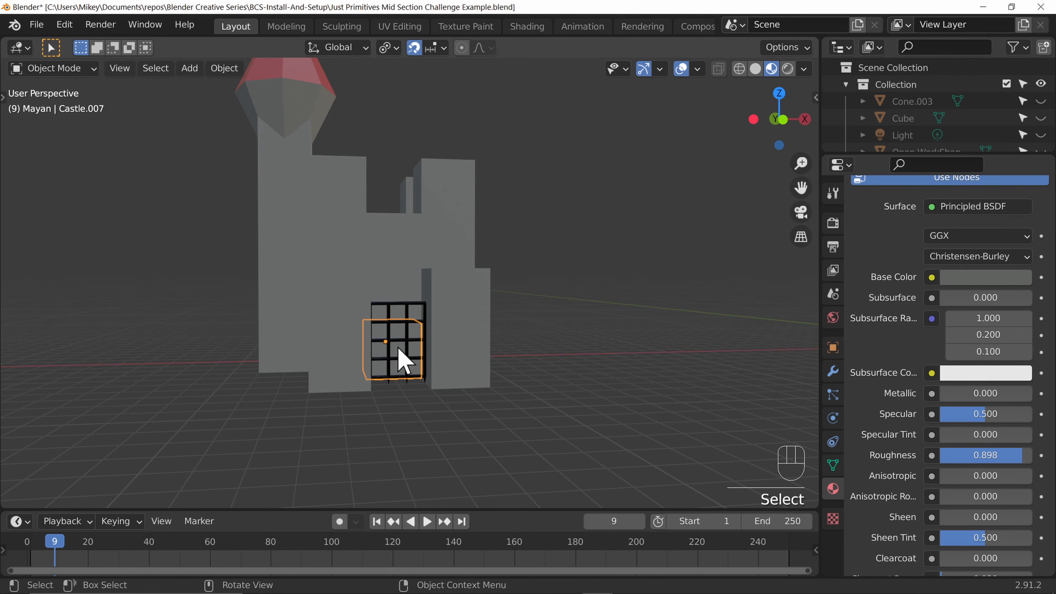
pyautogui.press('x')
pyautogui.click(398, 348)
# - Unhide all hidden objects so the pyramid and workshop show alongside the castle
pyautogui.moveTo(530, 306); pyautogui.dragTo(543, 377, button='middle')
pyautogui.moveTo(432, 326); pyautogui.dragTo(568, 350, button='middle')
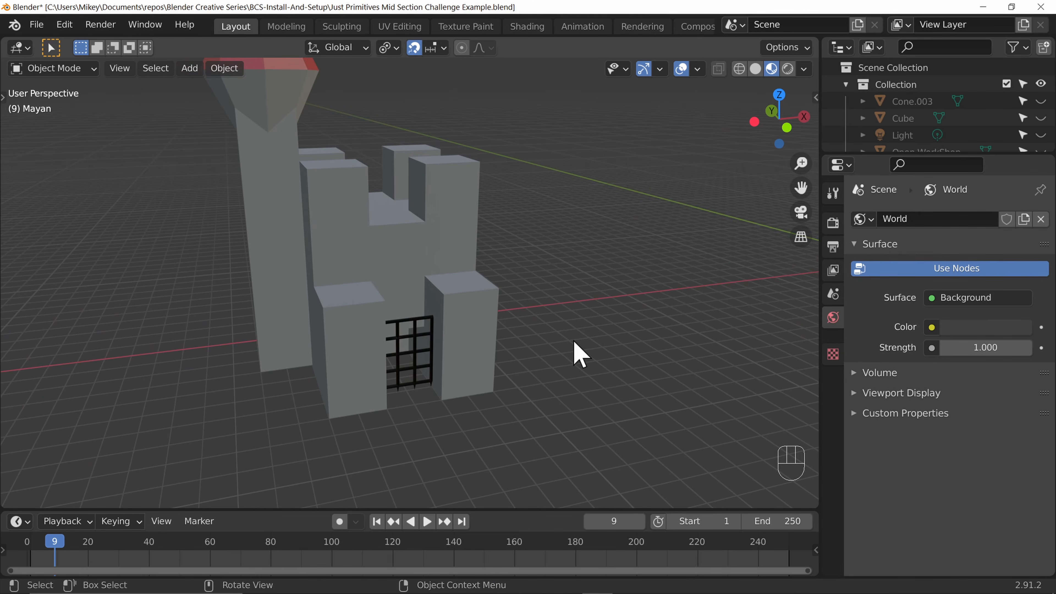
pyautogui.hotkey('alt', 'h')
pyautogui.scroll(-5, 595, 358)
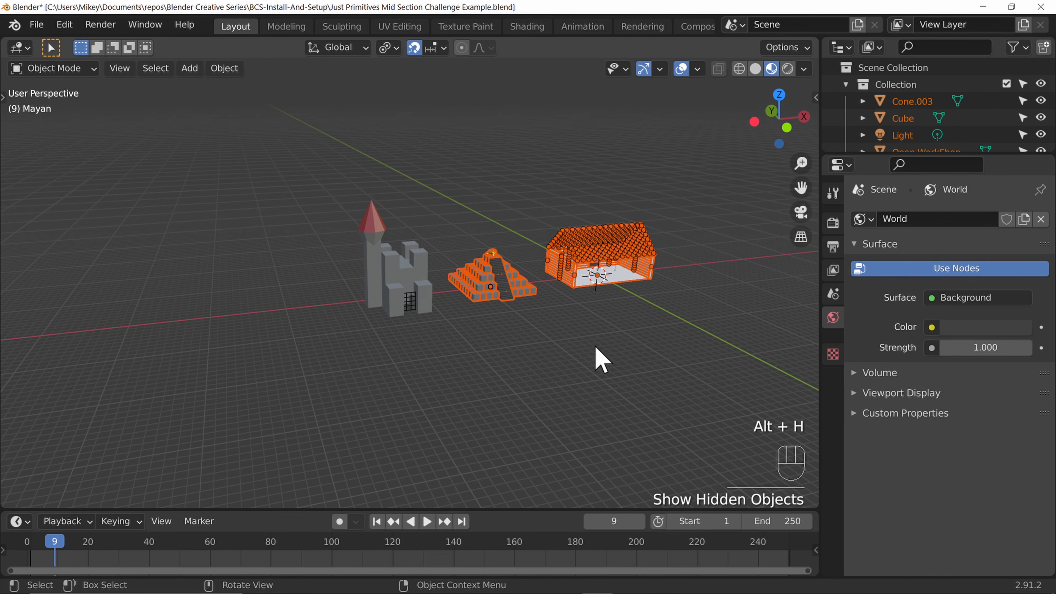
# - Isolate the workshop by hiding all other models, and frame it in the view
pyautogui.moveTo(275, 137); pyautogui.dragTo(394, 256)
pyautogui.moveTo(649, 243); pyautogui.dragTo(597, 240, button='middle')
pyautogui.moveTo(584, 224); pyautogui.dragTo(749, 392)
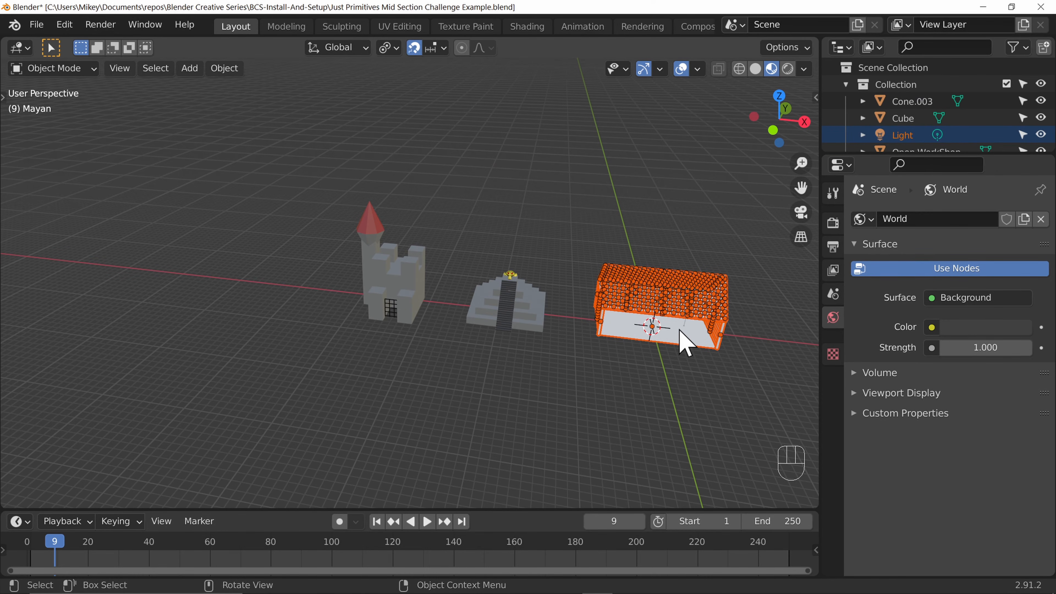
pyautogui.press('shift')
pyautogui.hotkey('shift', 'h')
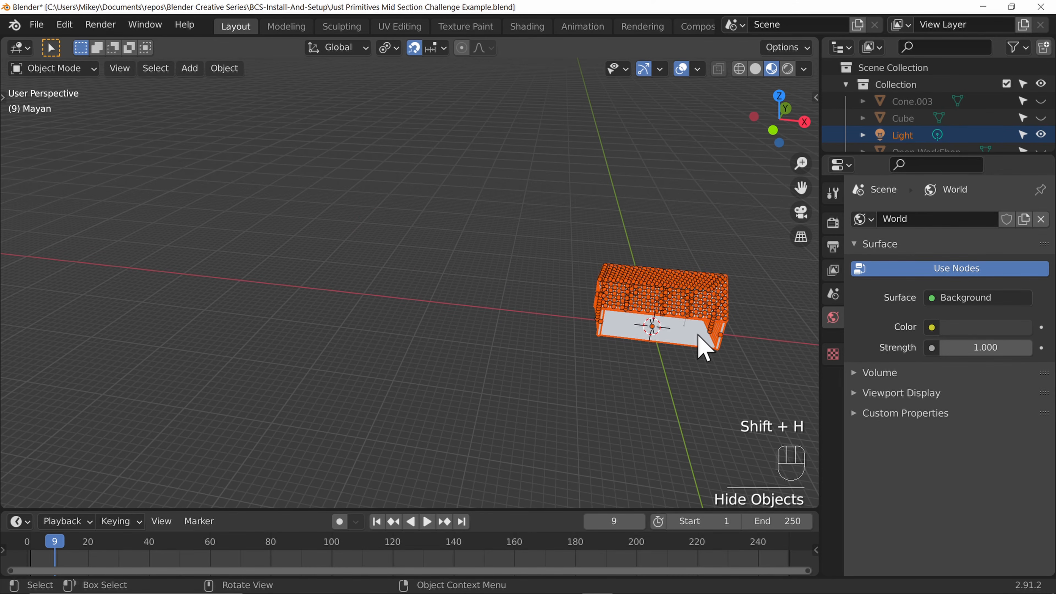
pyautogui.press('KP_Decimal')
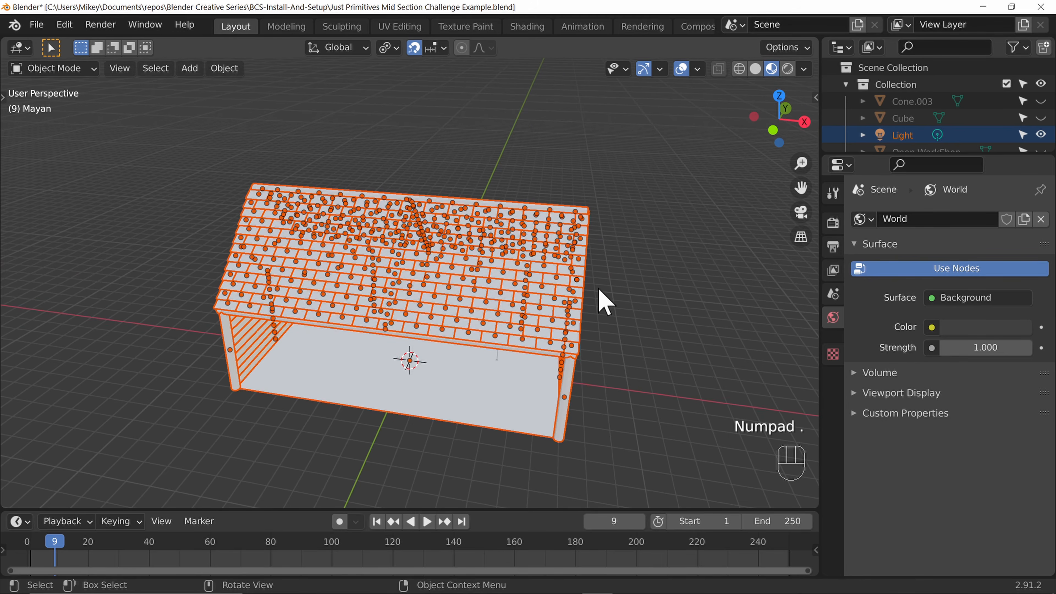
pyautogui.click(120, 70)
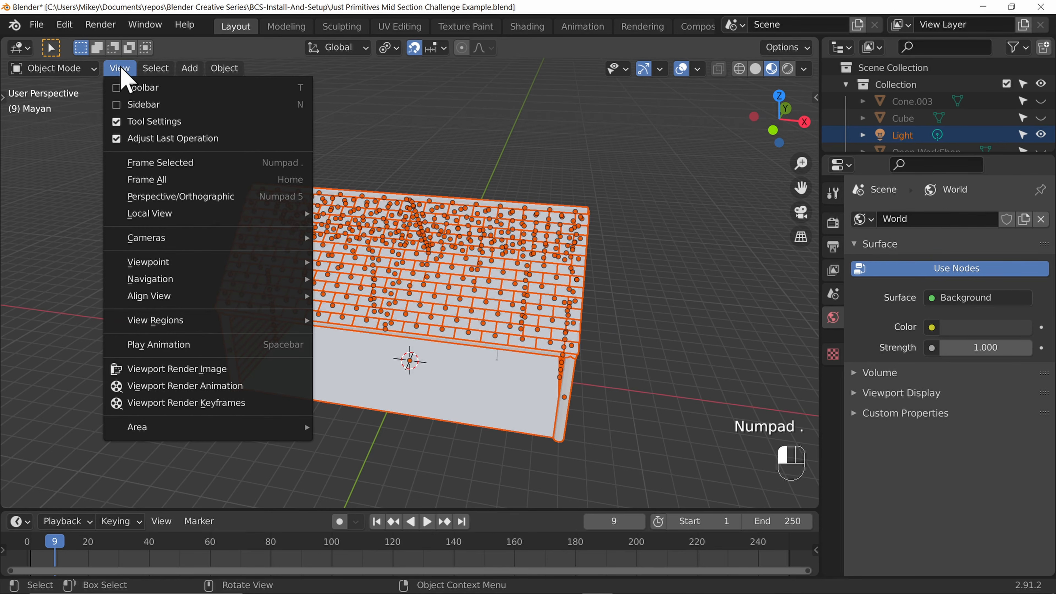
pyautogui.click(181, 164)
# - Give the front corner post at the workshop's open side a new material named Dark_Wood
pyautogui.moveTo(380, 447); pyautogui.dragTo(401, 377, button='middle')
pyautogui.moveTo(493, 353); pyautogui.dragTo(572, 320, button='middle')
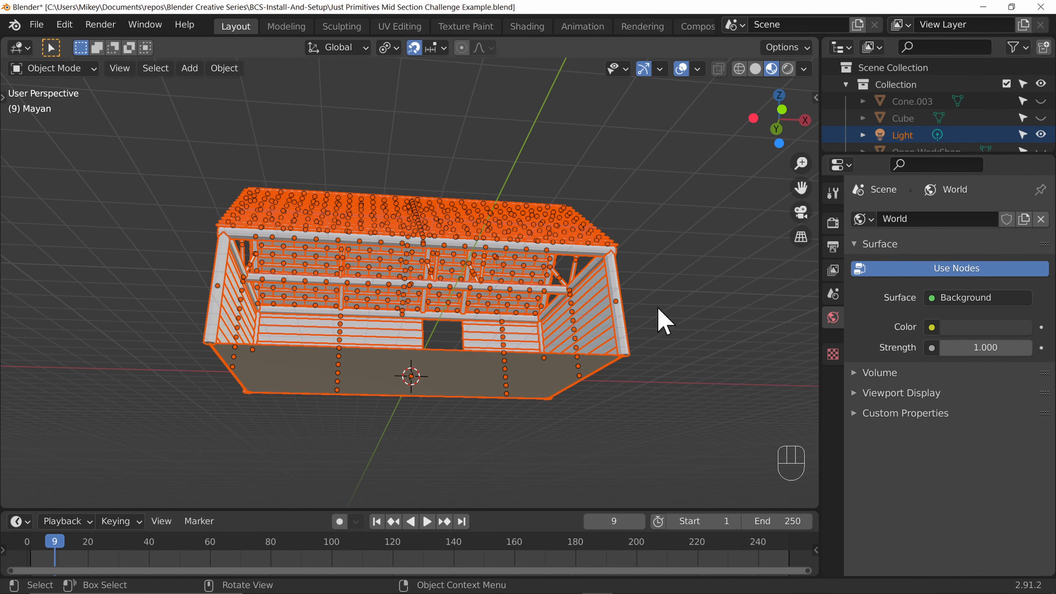
pyautogui.moveTo(663, 316); pyautogui.dragTo(561, 335, button='middle')
pyautogui.click(560, 331)
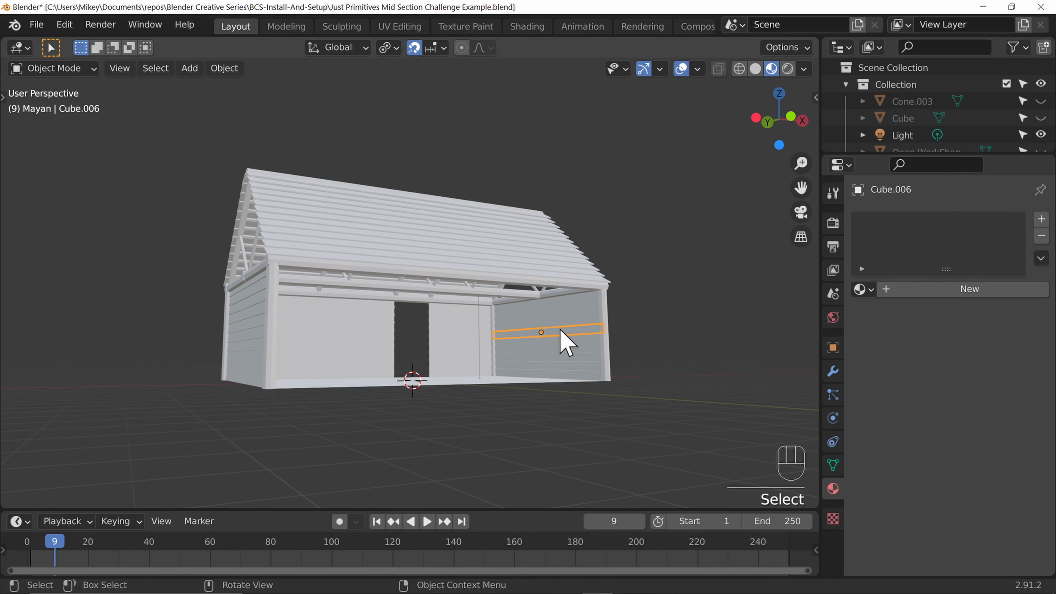
pyautogui.click(606, 347)
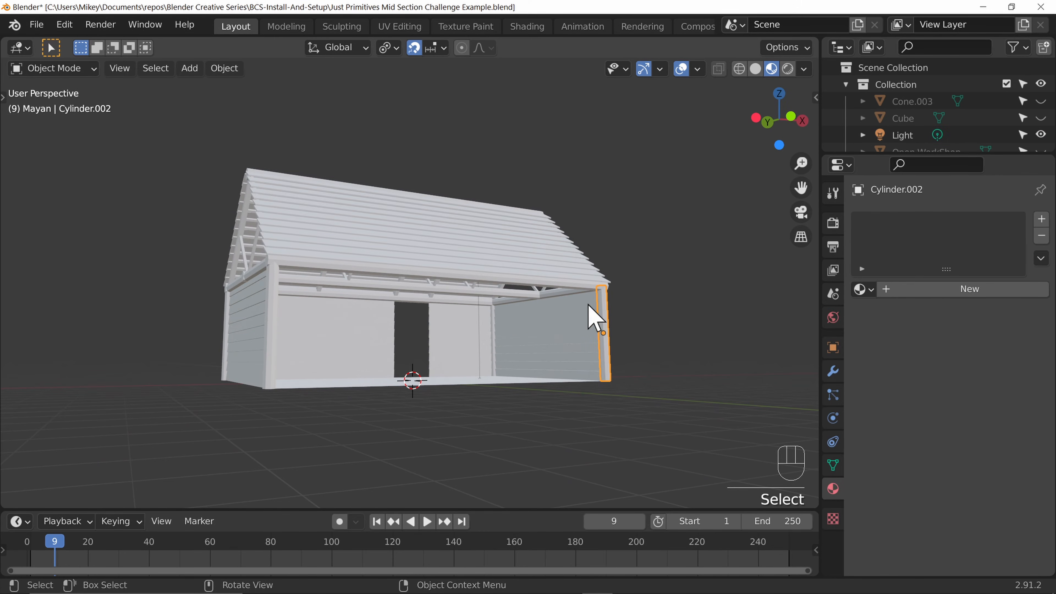
pyautogui.click(950, 292)
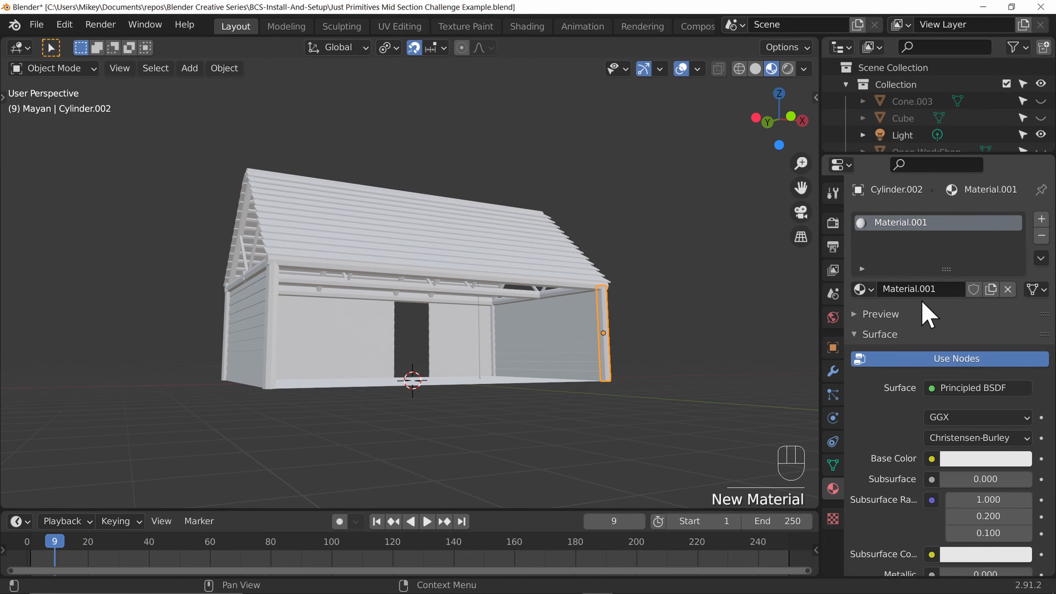
pyautogui.click(923, 289)
pyautogui.write('Dark_Wood')
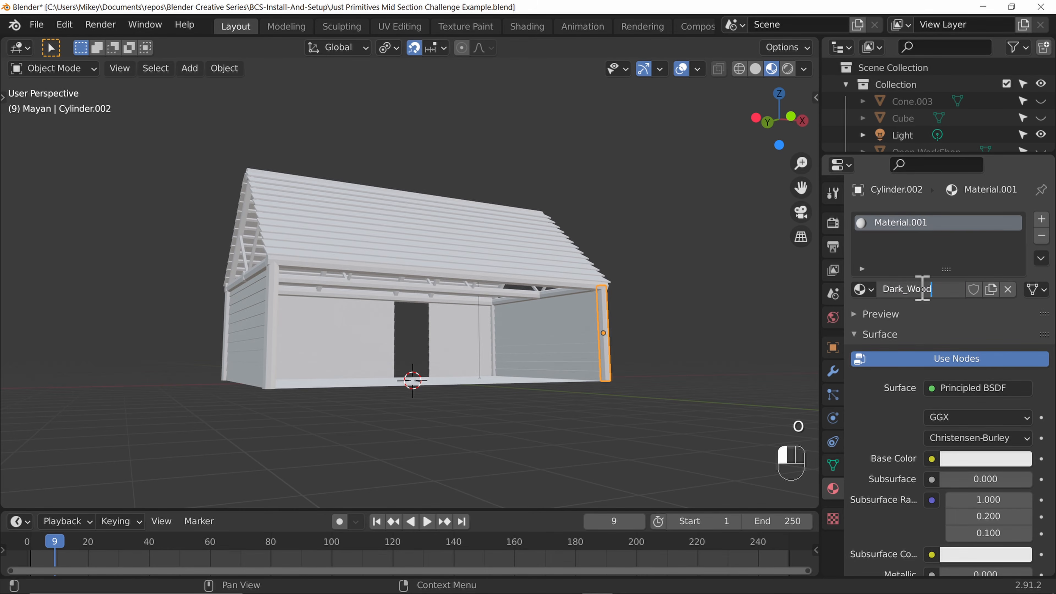
pyautogui.press('Return')
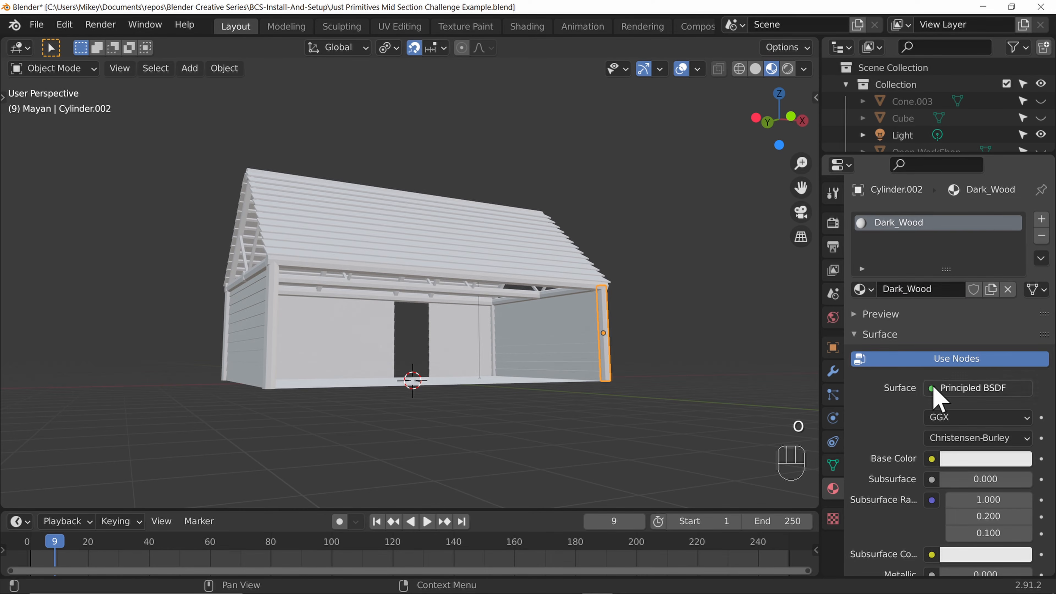
# - Set Dark_Wood's base color to dark brown (H 0.062, S 0.708, V 0.287) and its Roughness to 1.000
pyautogui.click(974, 459)
pyautogui.moveTo(950, 290); pyautogui.dragTo(921, 336)
pyautogui.moveTo(1019, 250); pyautogui.dragTo(1018, 305)
pyautogui.moveTo(938, 329); pyautogui.dragTo(929, 322)
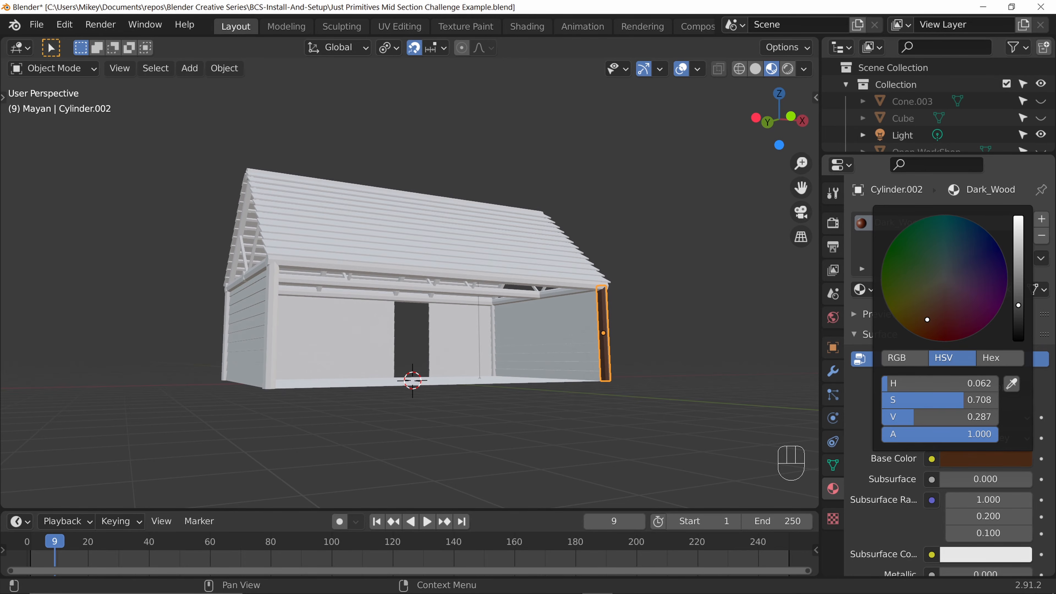
pyautogui.scroll(-5, 879, 483)
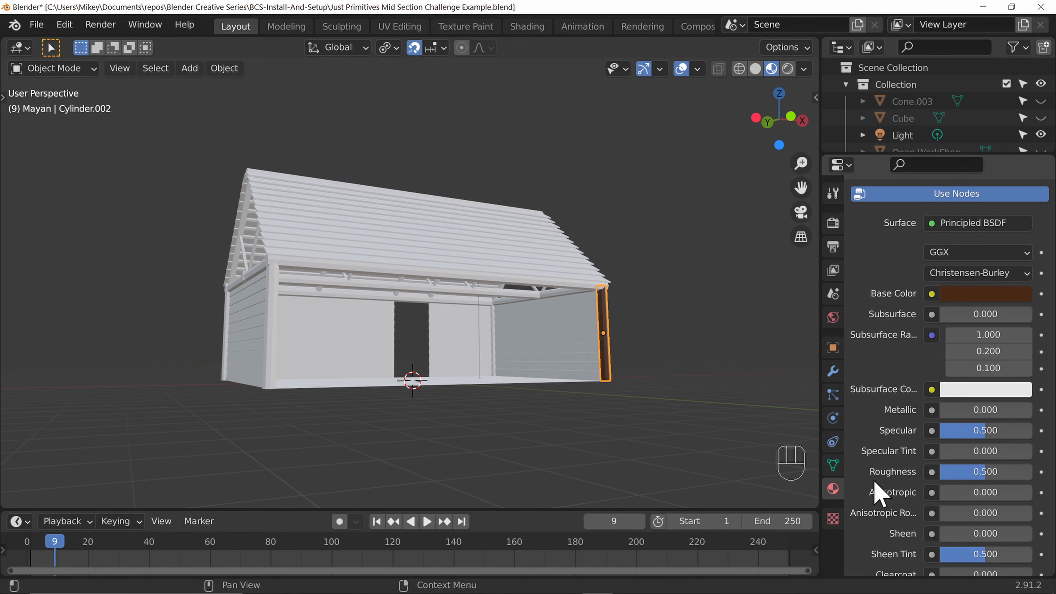
pyautogui.moveTo(986, 472); pyautogui.dragTo(1032, 472)
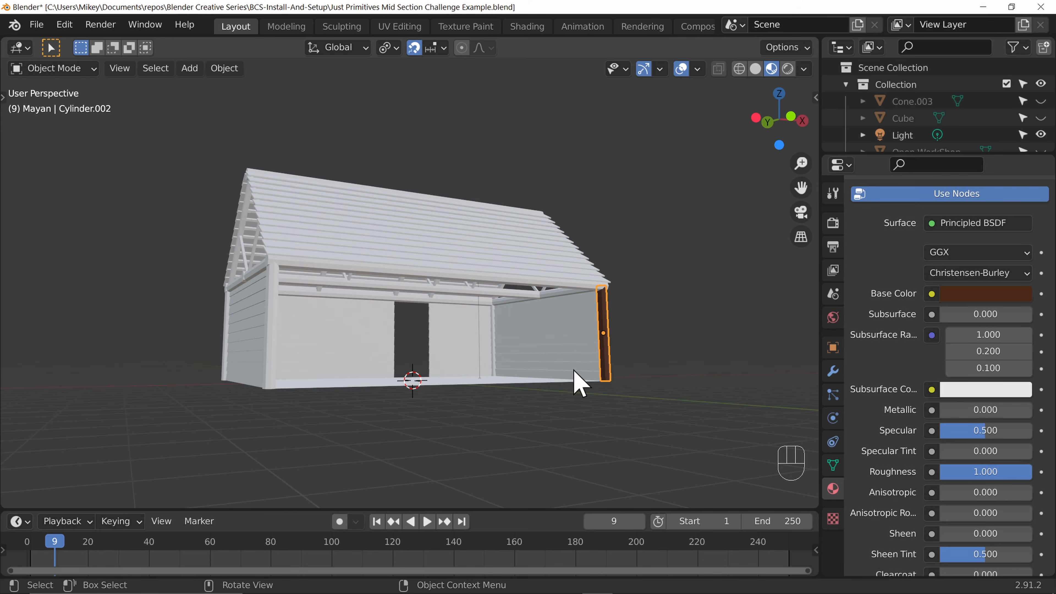
# - Give a plank low on the workshop's side wall a new material named Light_Wood
pyautogui.click(582, 366)
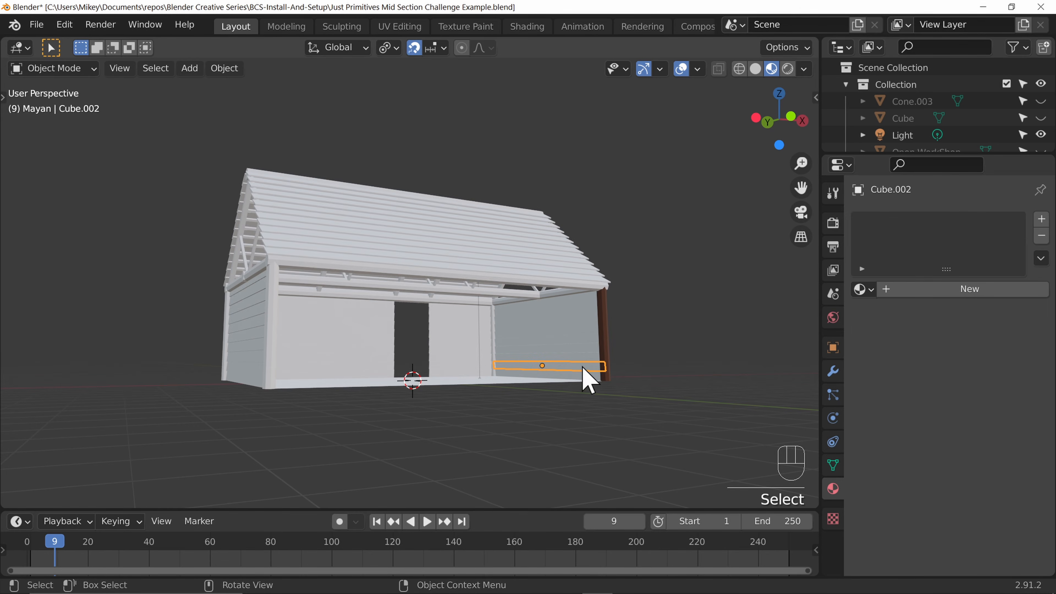
pyautogui.click(931, 289)
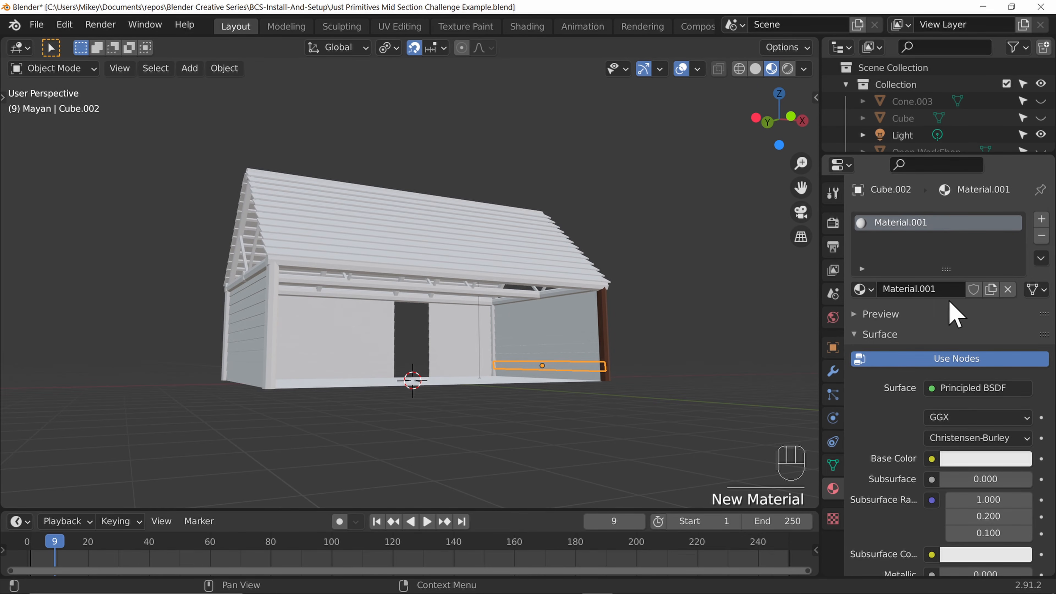
pyautogui.click(939, 289)
pyautogui.write('Light')
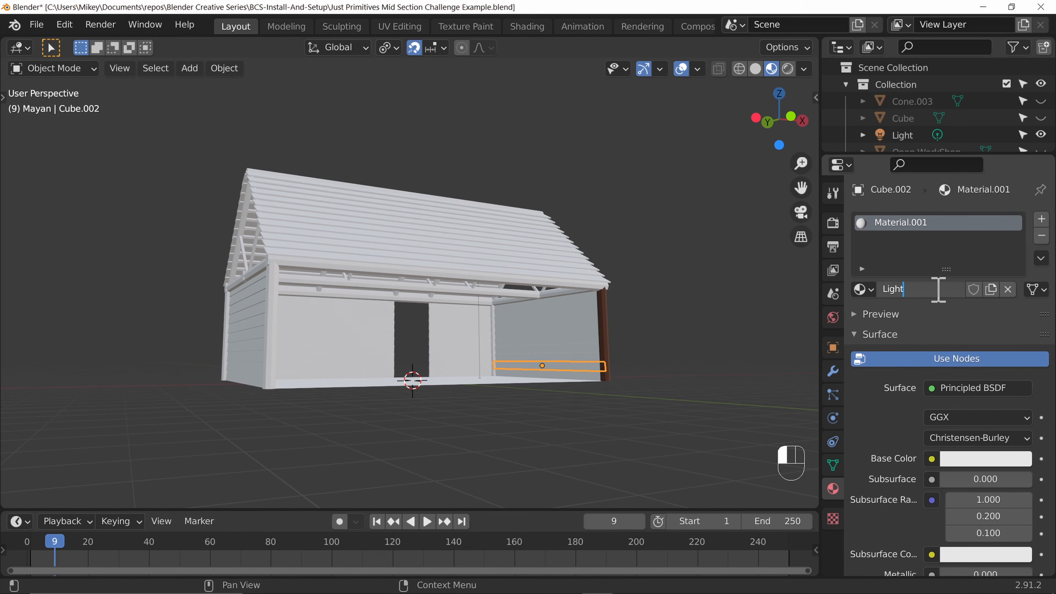
pyautogui.write('_Wood')
pyautogui.press('Return')
# - Set Light_Wood's base color to orange-brown (H 0.077, S 0.762, V 0.726) and its Roughness to 1.000
pyautogui.click(986, 459)
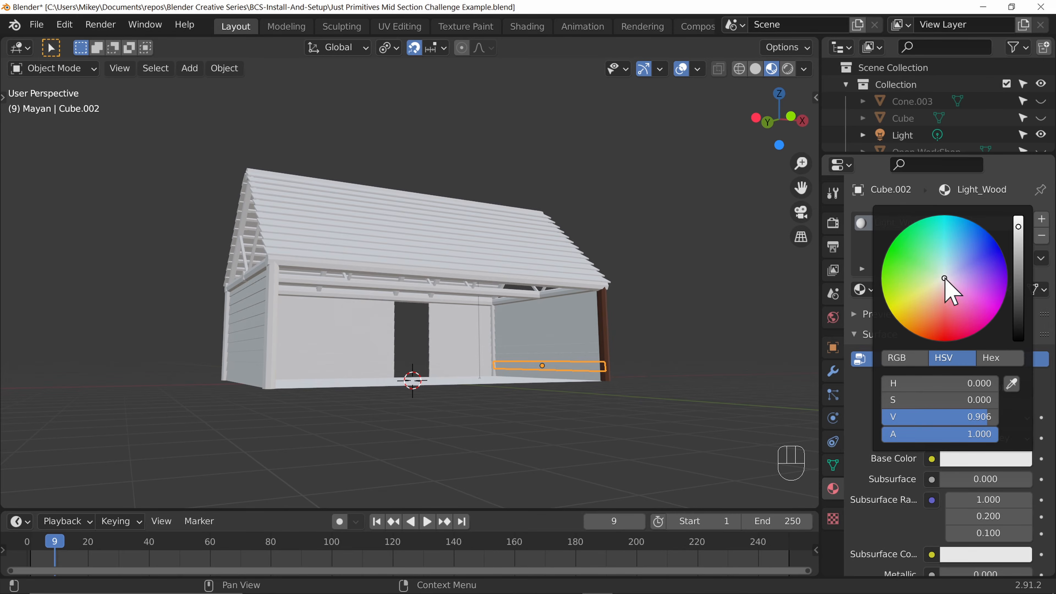
pyautogui.moveTo(945, 278); pyautogui.dragTo(913, 315)
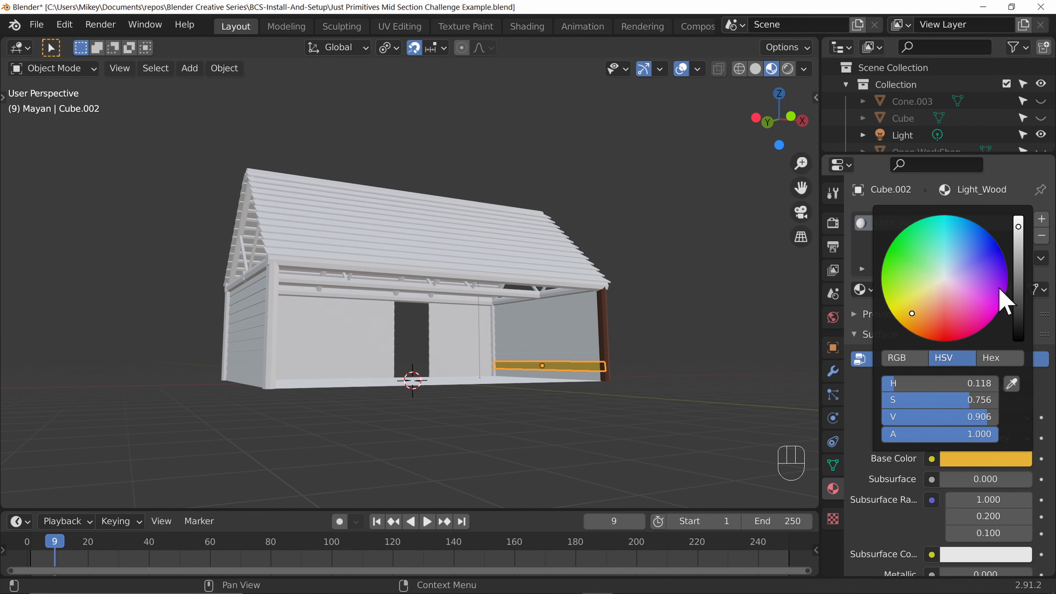
pyautogui.moveTo(1016, 288); pyautogui.dragTo(1018, 250)
pyautogui.click(997, 458)
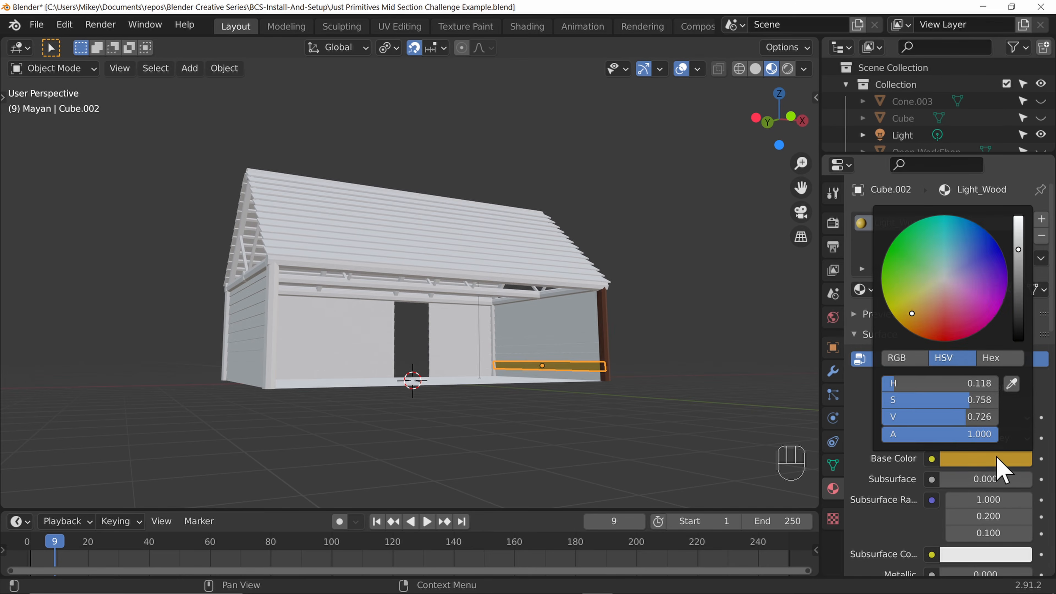
pyautogui.moveTo(920, 312); pyautogui.dragTo(925, 323)
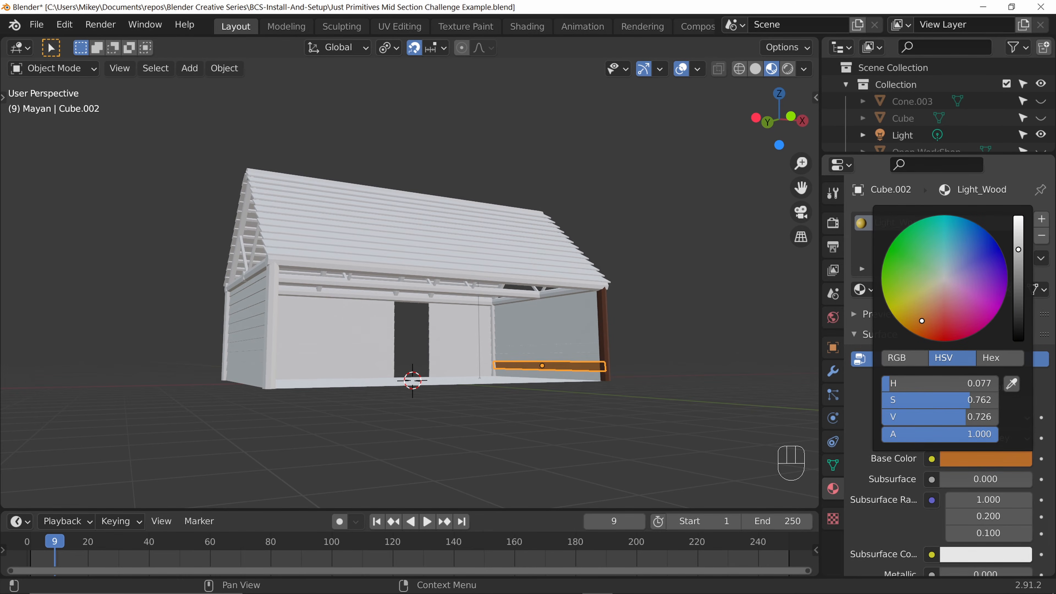
pyautogui.scroll(-4, 969, 484)
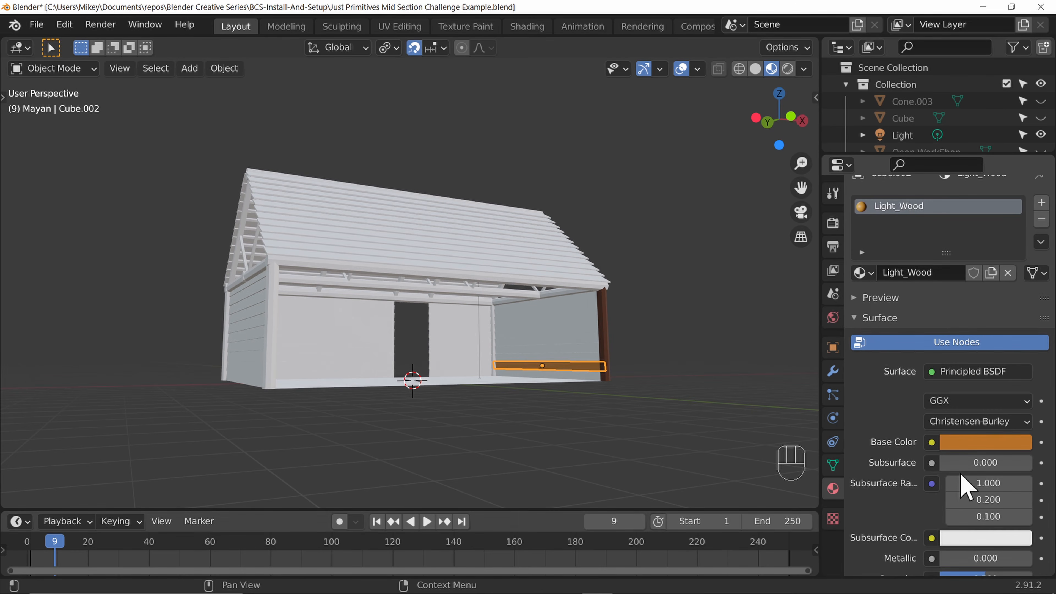
pyautogui.scroll(-4, 956, 492)
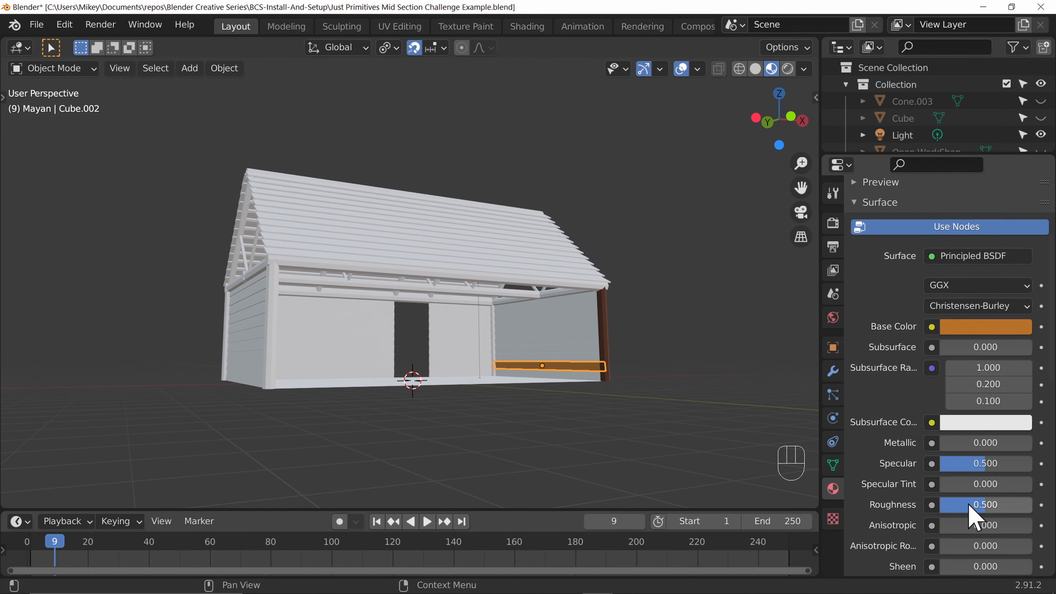
pyautogui.moveTo(969, 504); pyautogui.dragTo(1031, 505)
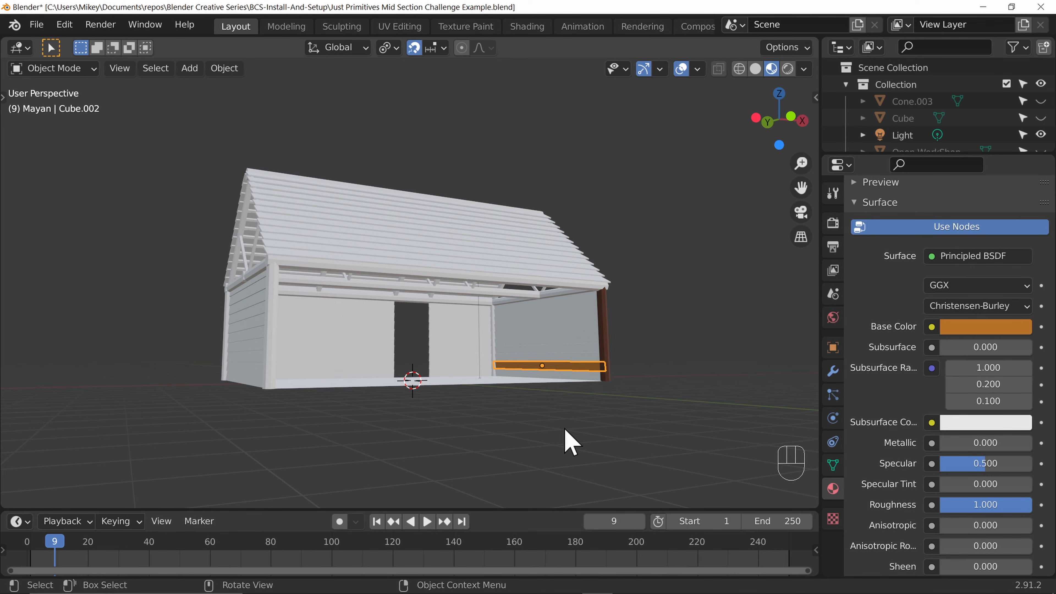
# - Select the workshop's walls, floor, posts and rafters from the side and link the plank's Light_Wood material to them
pyautogui.press('KP_3')
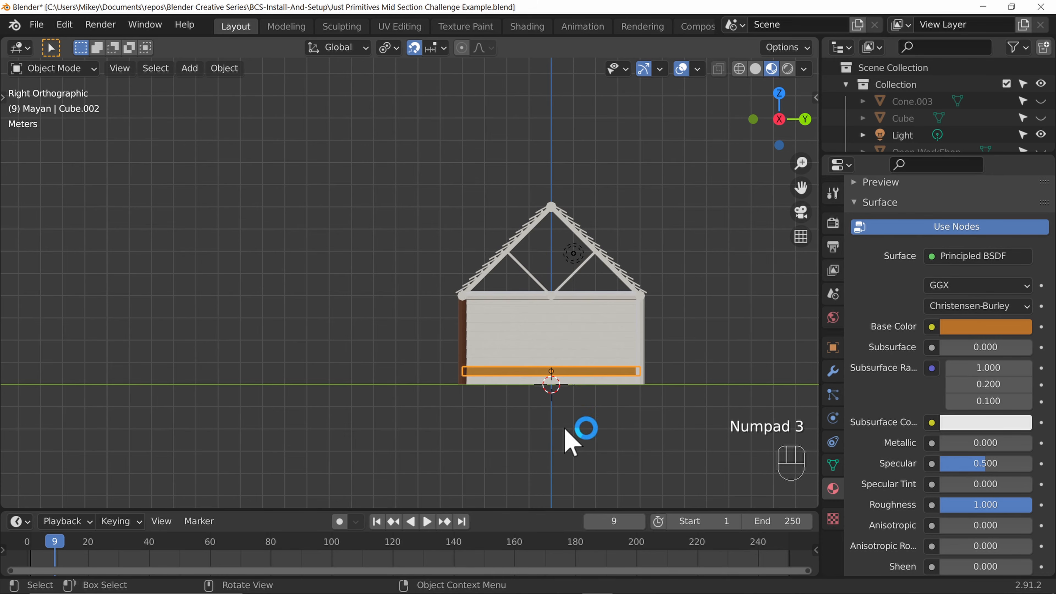
pyautogui.moveTo(657, 299); pyautogui.dragTo(421, 418)
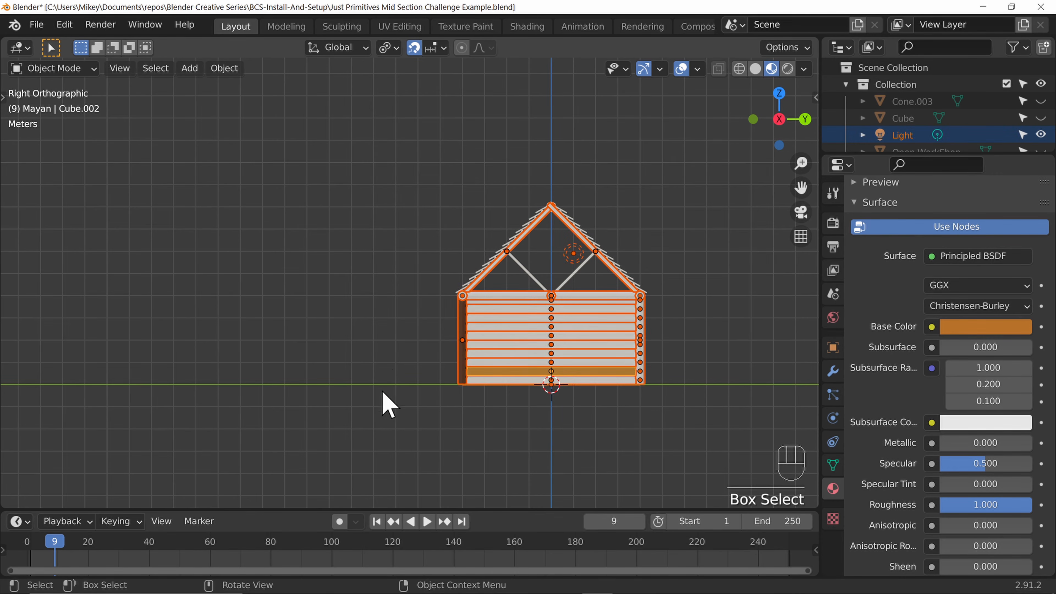
pyautogui.moveTo(366, 381); pyautogui.dragTo(733, 431, button='middle')
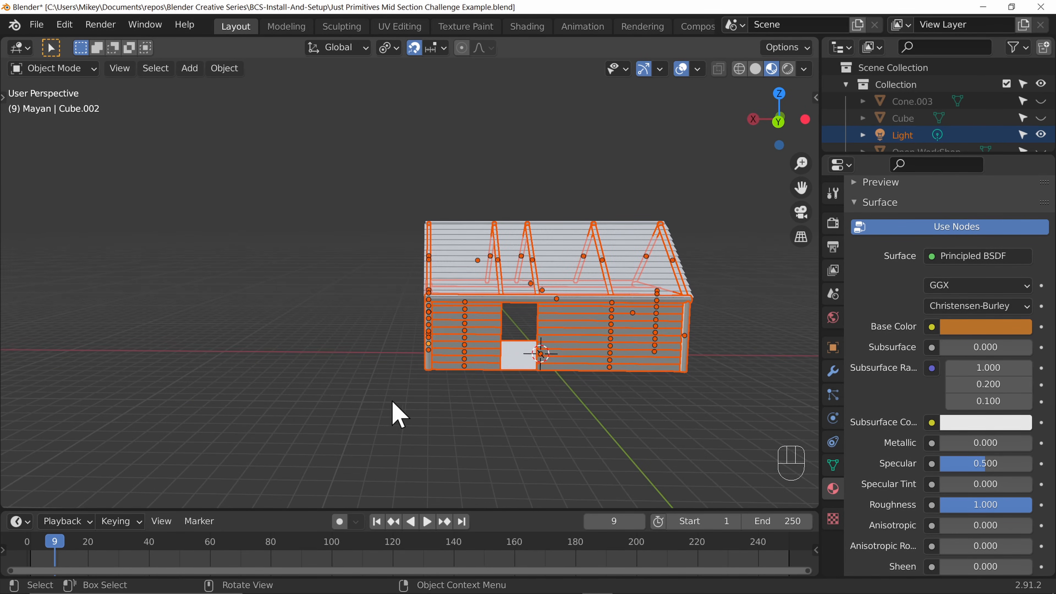
pyautogui.moveTo(397, 414); pyautogui.dragTo(589, 393, button='middle')
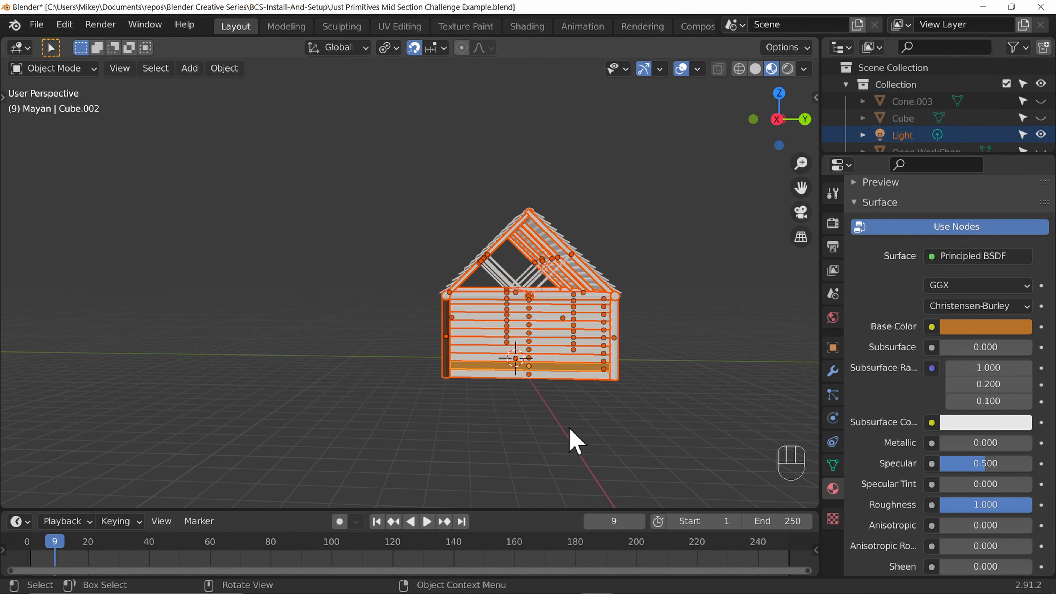
pyautogui.hotkey('ctrl', 'l')
pyautogui.click(556, 425)
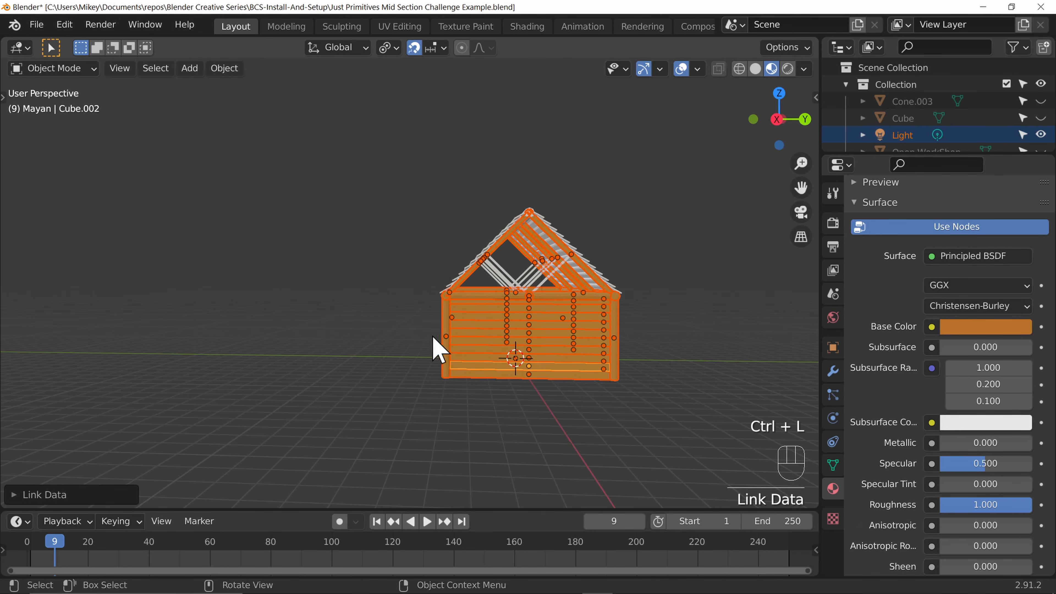
# - Select the workshop's four corner posts and replace Light_Wood with Dark_Wood on the active rear post
pyautogui.moveTo(435, 350); pyautogui.dragTo(632, 358, button='middle')
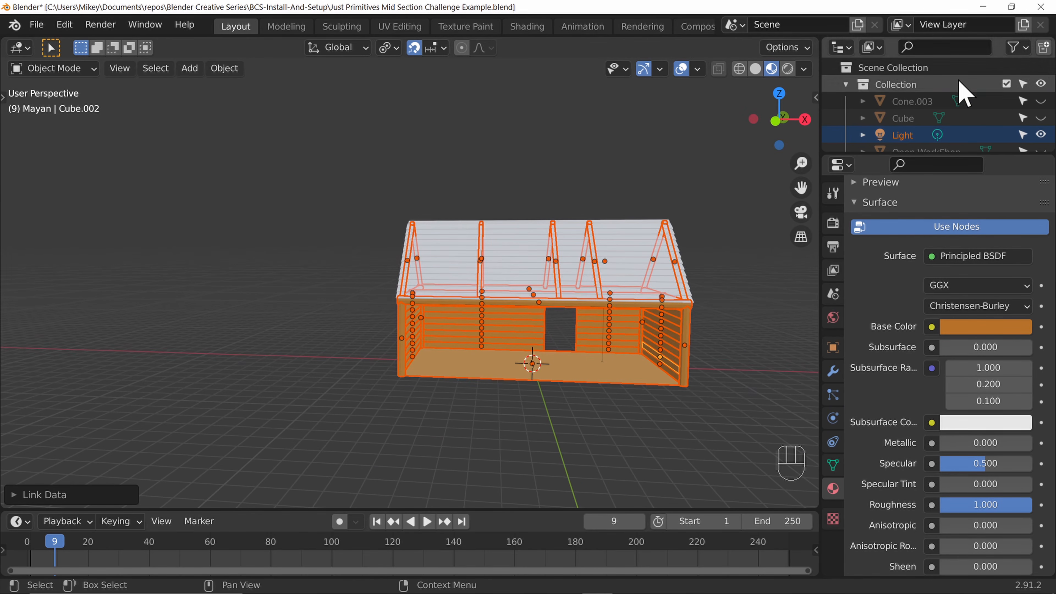
pyautogui.click(404, 349)
pyautogui.keyDown('shift'); pyautogui.click(686, 364); pyautogui.keyUp('shift')
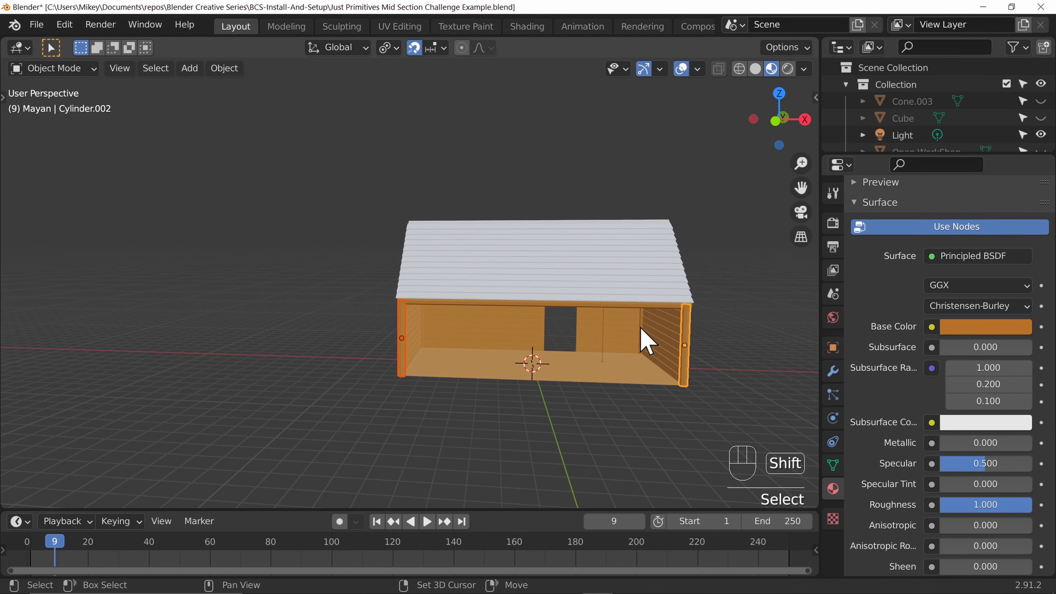
pyautogui.keyDown('shift'); pyautogui.click(641, 329); pyautogui.keyUp('shift')
pyautogui.moveTo(475, 366); pyautogui.dragTo(459, 336, button='middle')
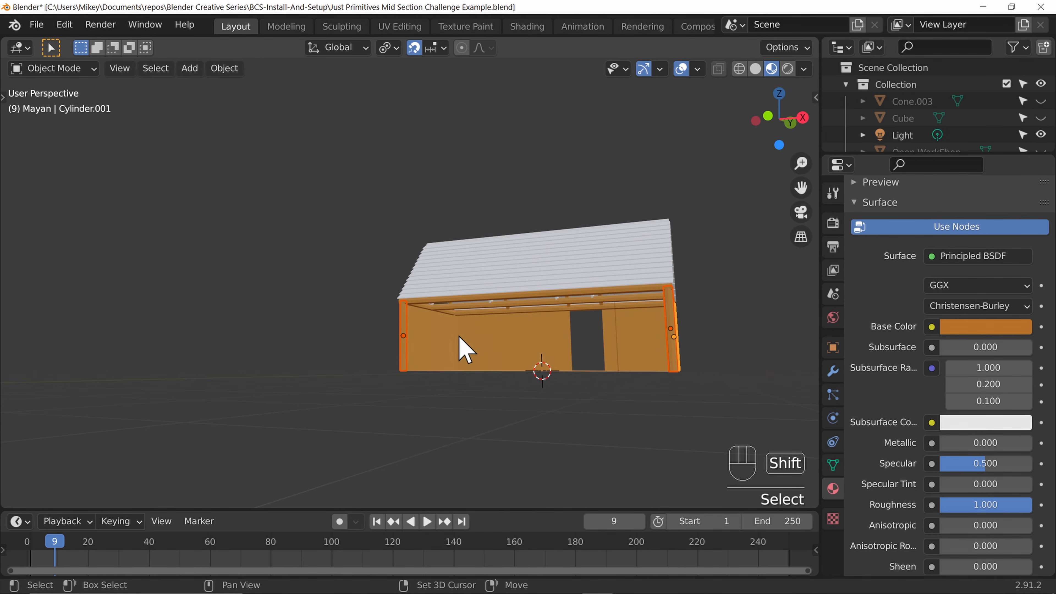
pyautogui.keyDown('shift'); pyautogui.click(456, 340); pyautogui.keyUp('shift')
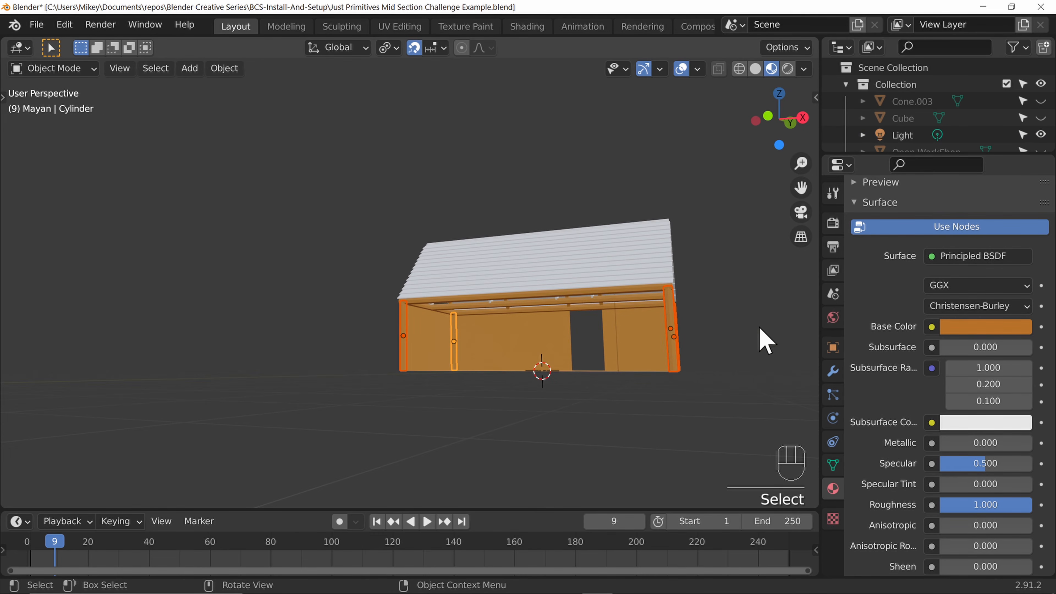
pyautogui.scroll(6, 906, 233)
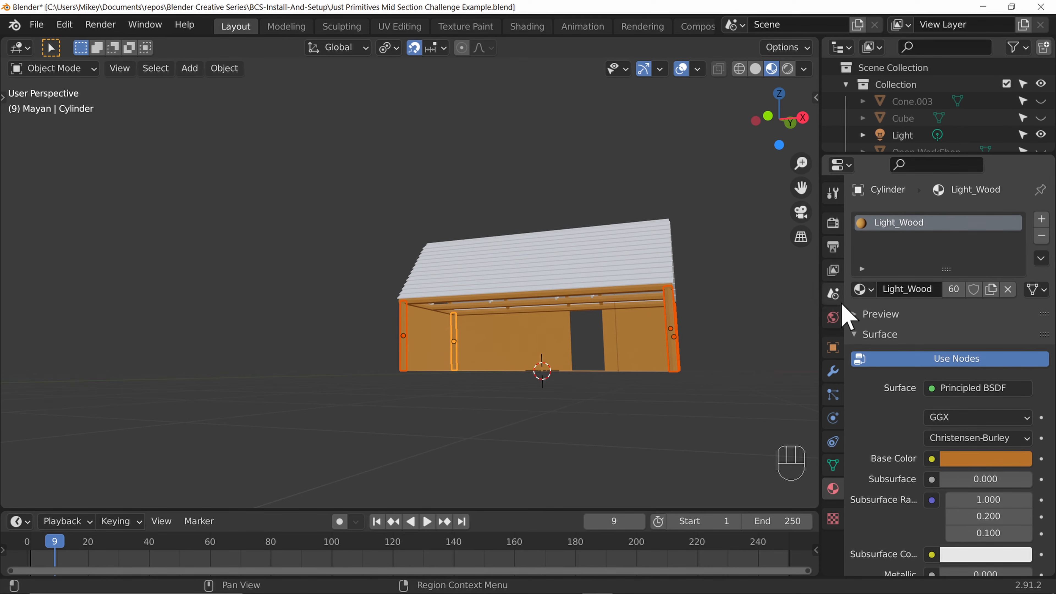
pyautogui.click(1042, 235)
pyautogui.click(863, 289)
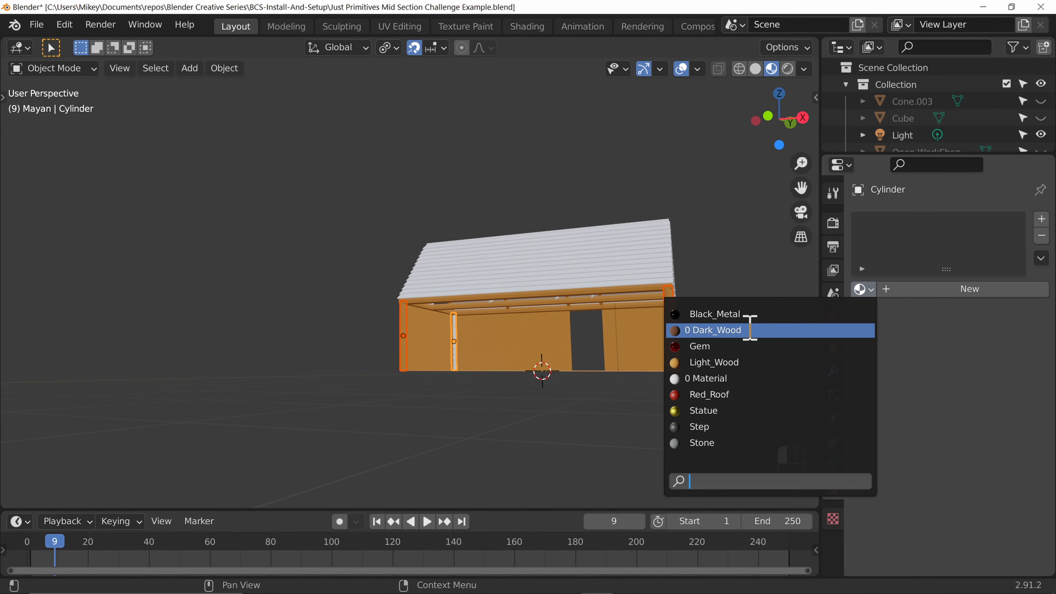
pyautogui.click(749, 329)
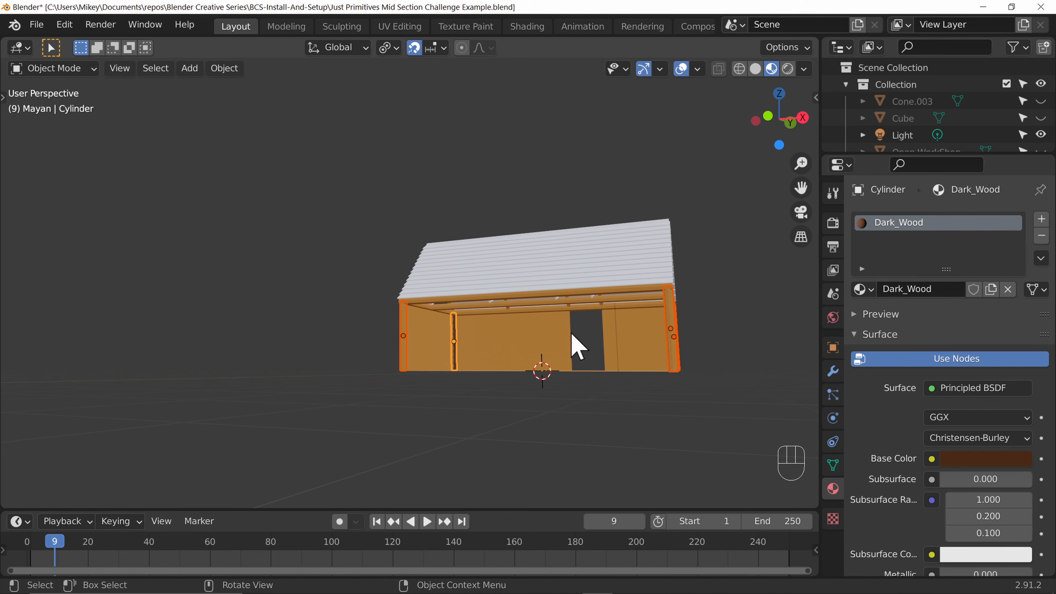
# - Link the rear post's Dark_Wood material to the other selected corner posts of the workshop
pyautogui.scroll(2, 622, 400)
pyautogui.scroll(4, 621, 399)
pyautogui.keyDown('shift'); pyautogui.moveTo(655, 401); pyautogui.dragTo(266, 164, button='middle'); pyautogui.keyUp('shift')
pyautogui.press('KP_3')
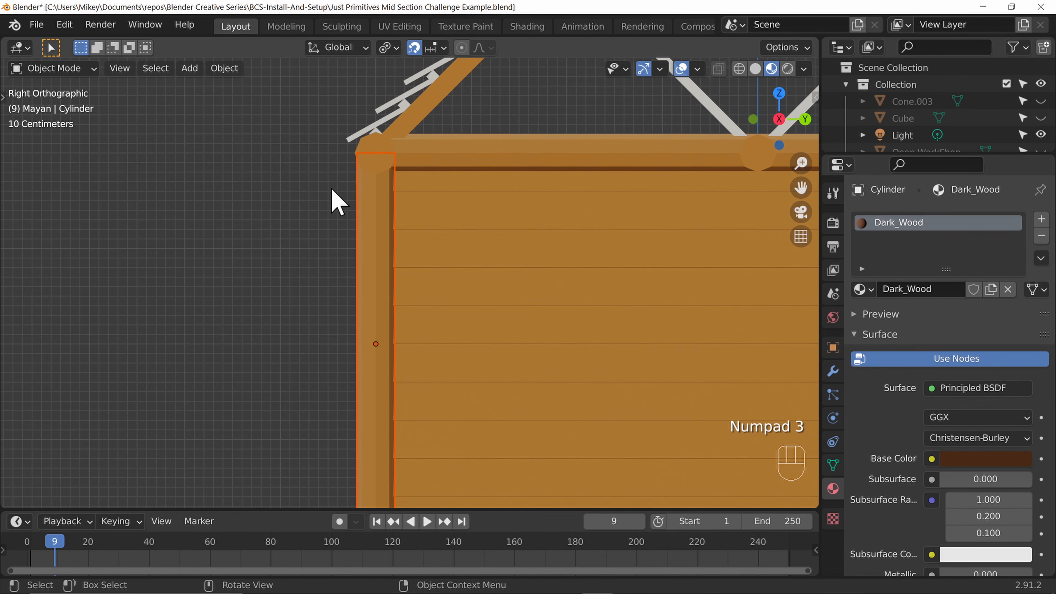
pyautogui.scroll(-6, 460, 231)
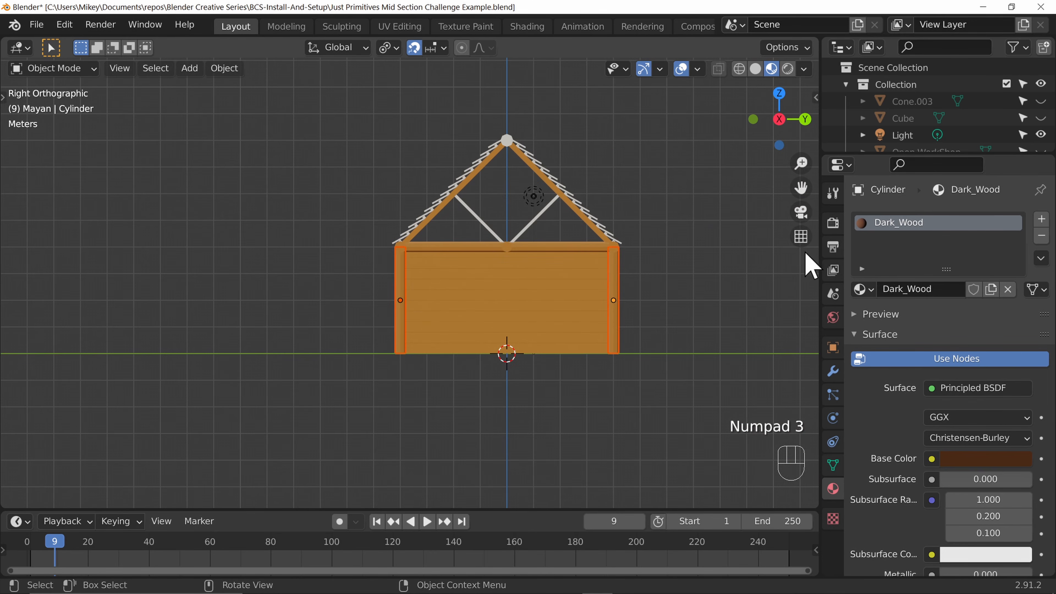
pyautogui.hotkey('ctrl', 'l')
pyautogui.click(560, 261)
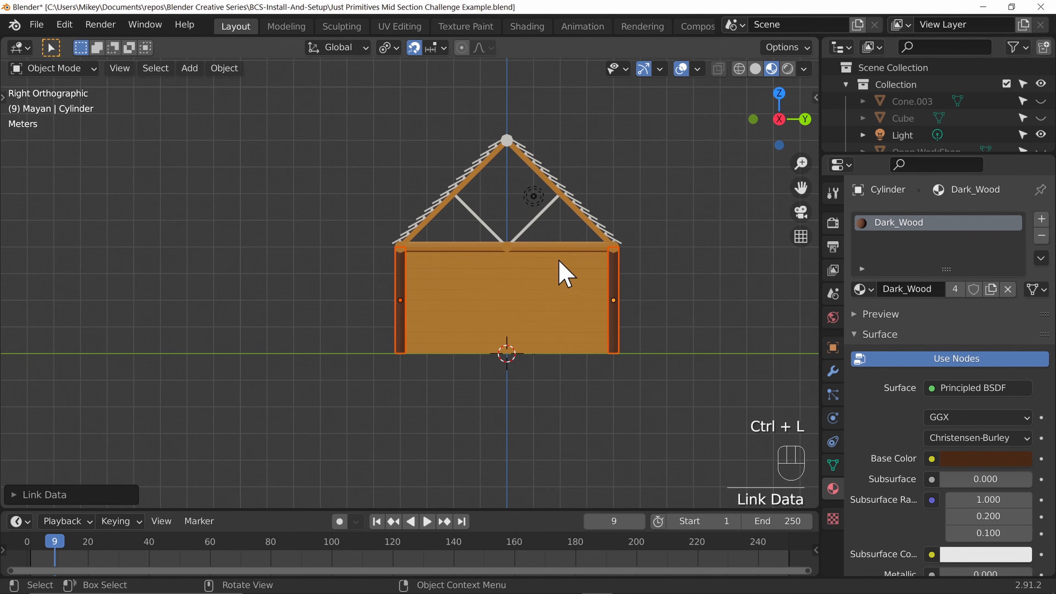
# - Select the workshop's whole roof structure from the side, make a corner post active and link its Dark_Wood material to it
pyautogui.moveTo(323, 96); pyautogui.dragTo(661, 246)
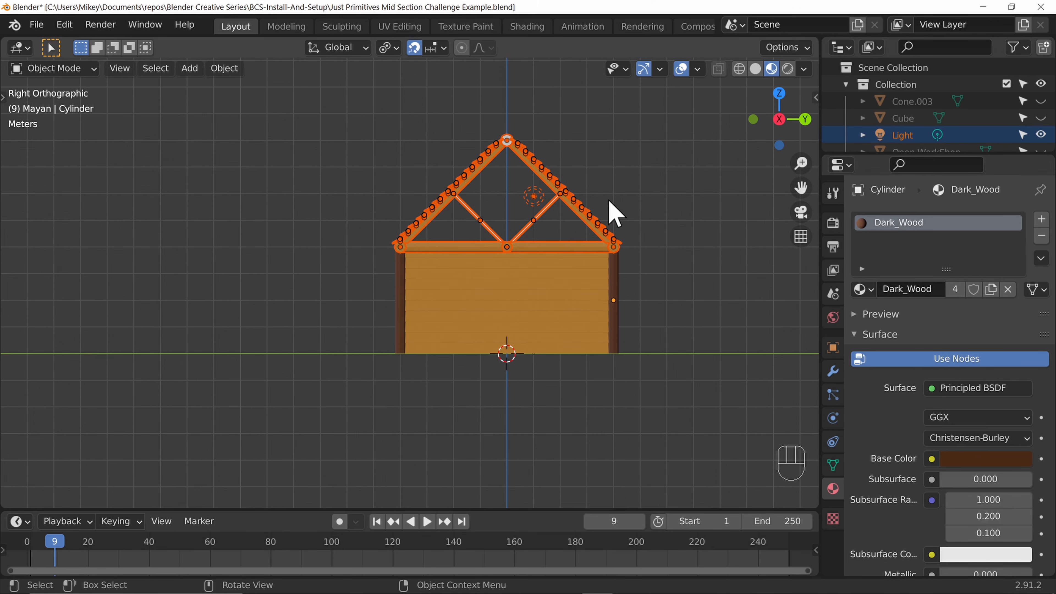
pyautogui.keyDown('shift'); pyautogui.click(616, 290); pyautogui.keyUp('shift')
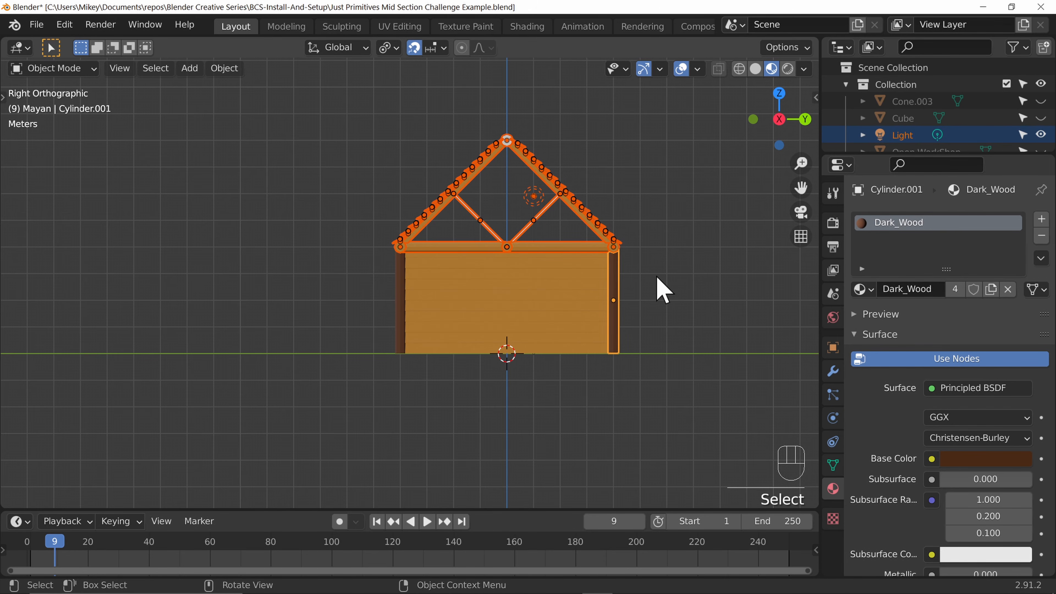
pyautogui.hotkey('ctrl', 'l')
pyautogui.click(658, 277)
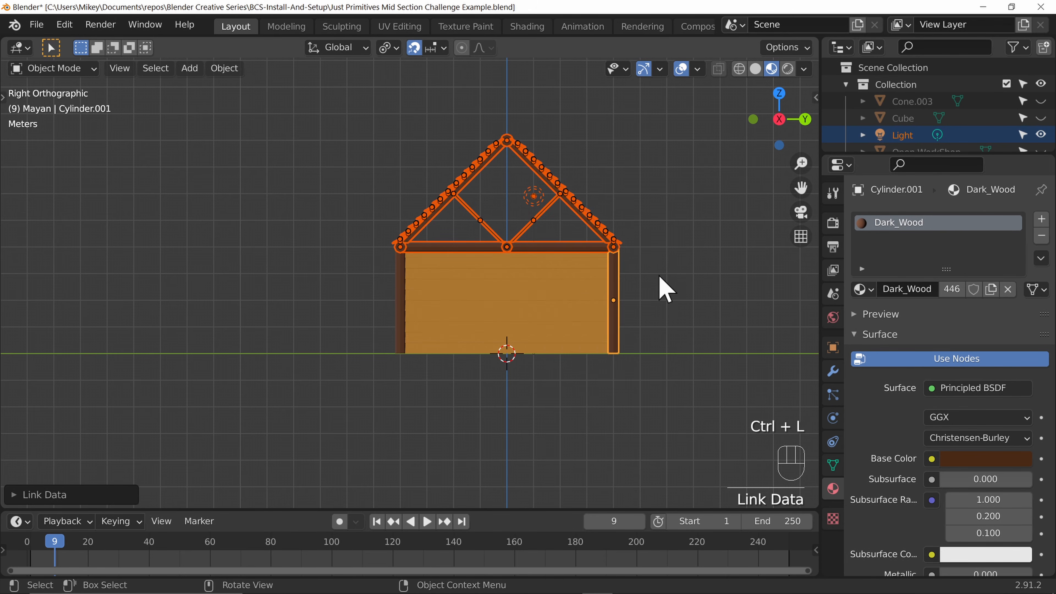
pyautogui.moveTo(457, 276); pyautogui.dragTo(696, 278, button='middle')
pyautogui.click(696, 278)
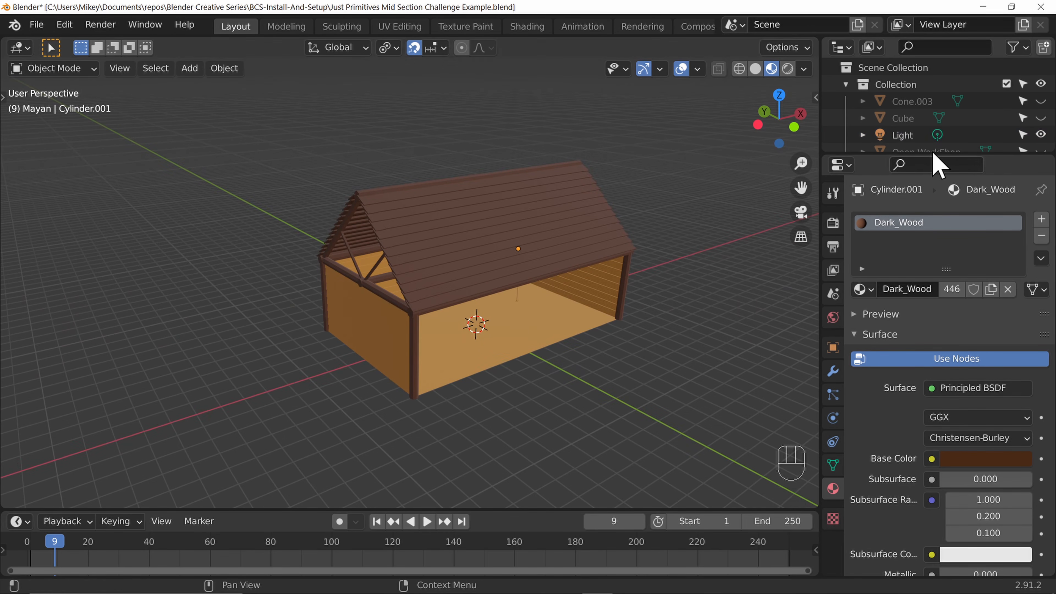
# - Enlarge the object list, collapse the Mayan collection and select all objects in the Roof collection
pyautogui.moveTo(930, 155); pyautogui.dragTo(954, 370)
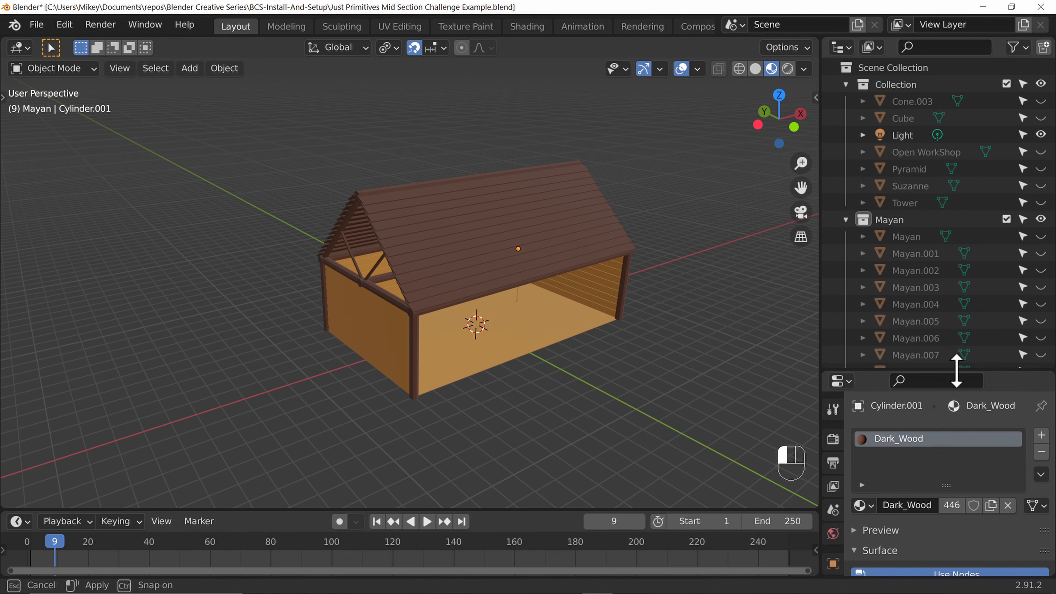
pyautogui.click(846, 220)
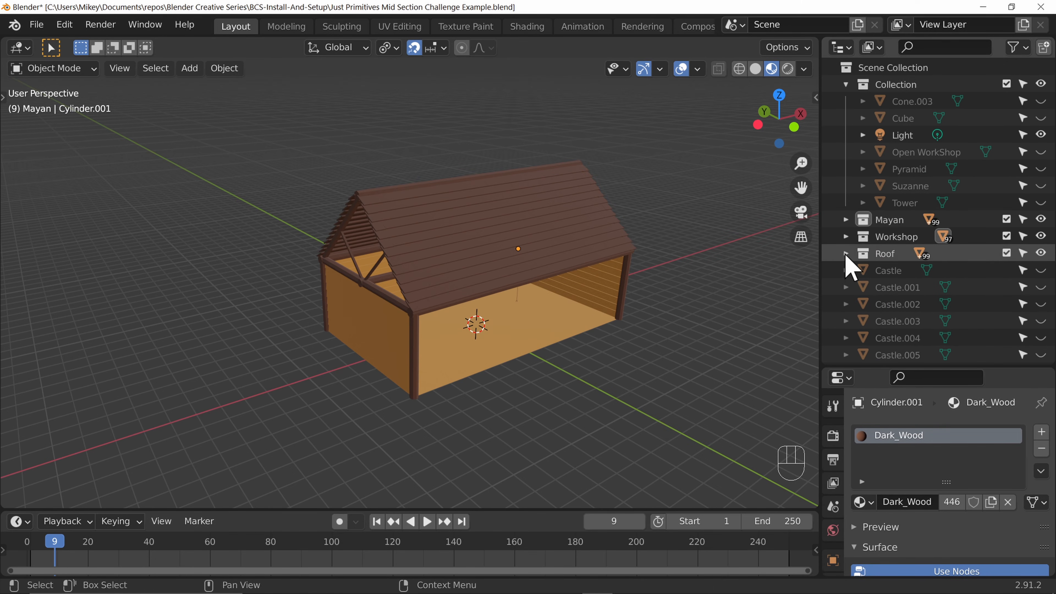
pyautogui.click(884, 254)
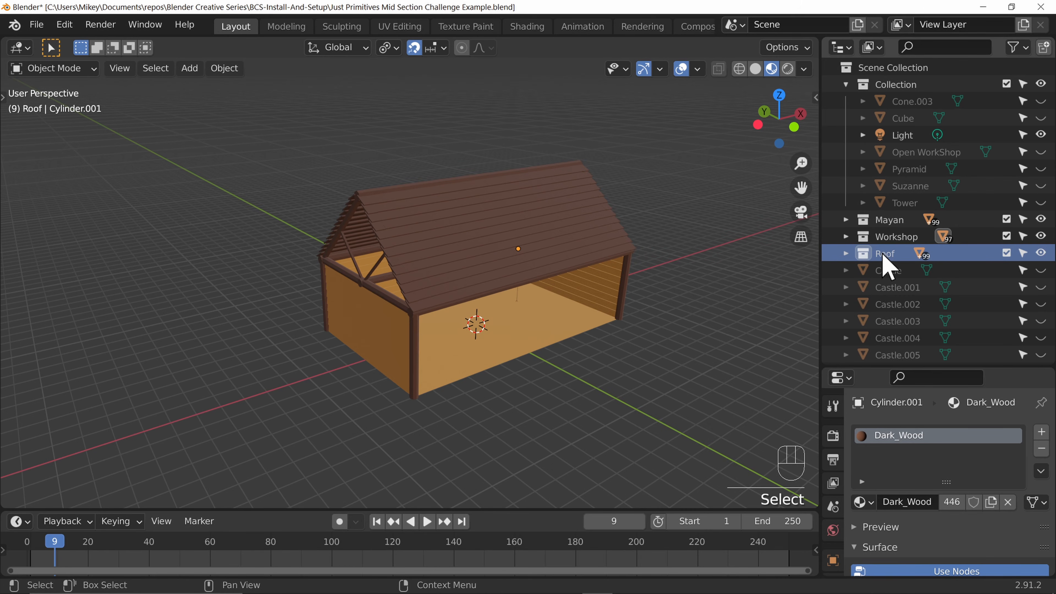
pyautogui.rightClick(884, 266)
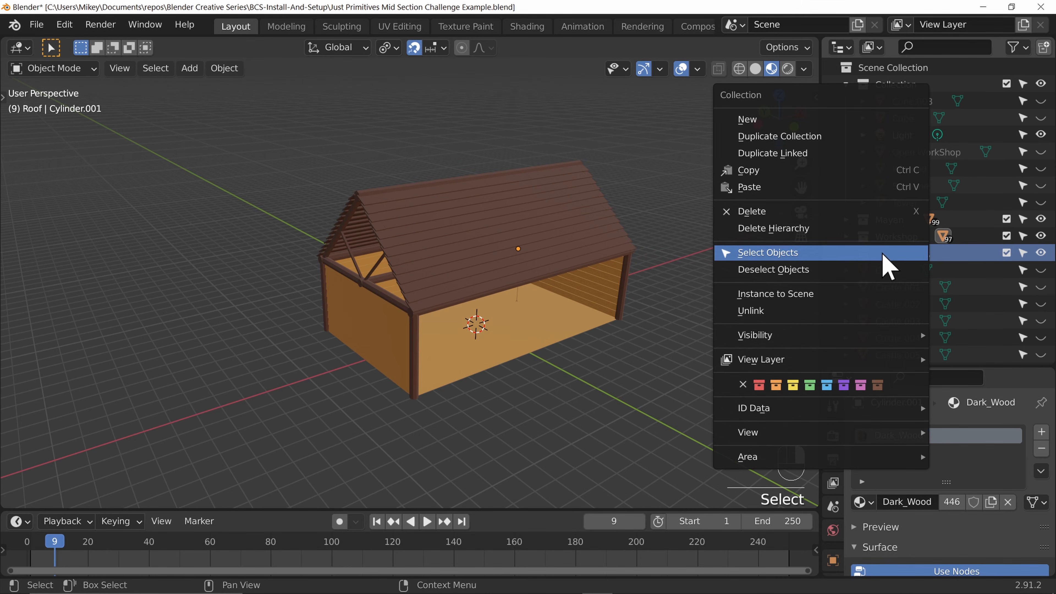
pyautogui.click(846, 254)
pyautogui.moveTo(323, 377); pyautogui.dragTo(558, 389, button='middle')
pyautogui.moveTo(609, 318); pyautogui.dragTo(749, 291, button='middle')
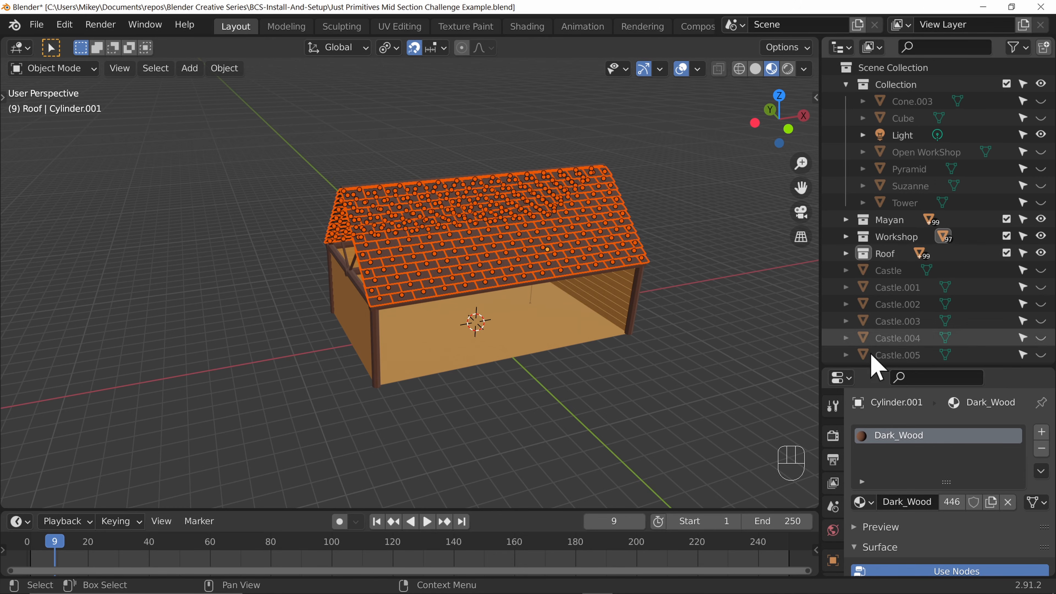
# - Replace Dark_Wood with Red_Roof on the active corner post and link that material to the selected roof tiles
pyautogui.click(1042, 448)
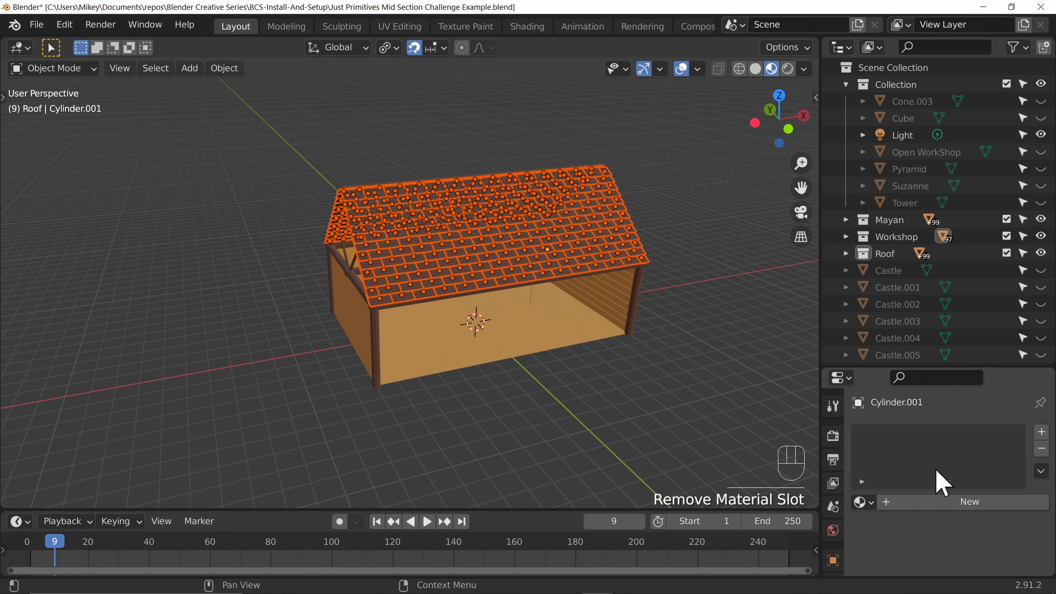
pyautogui.click(860, 502)
pyautogui.click(738, 416)
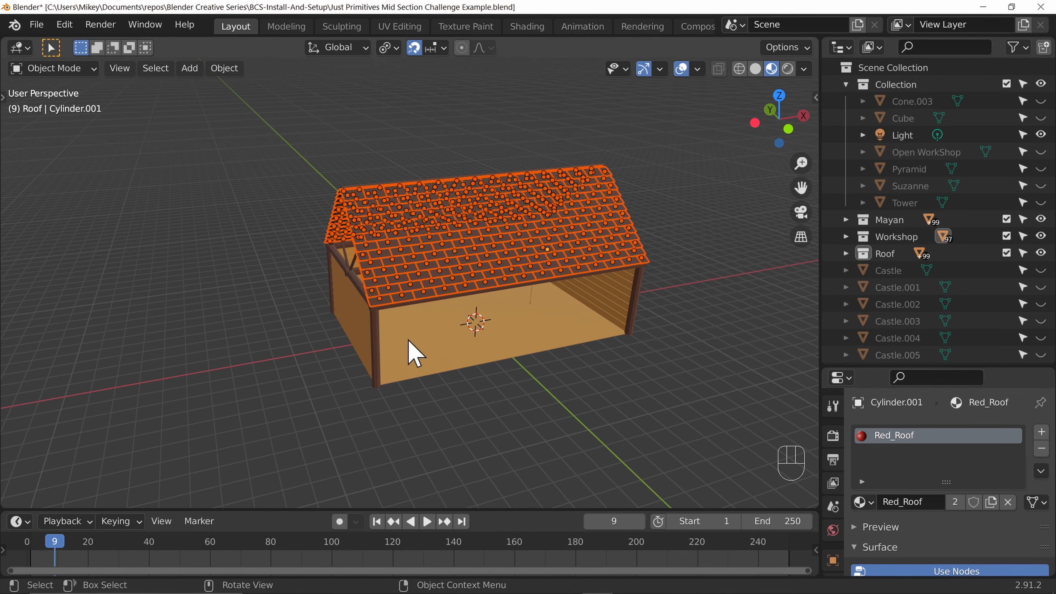
pyautogui.moveTo(413, 353); pyautogui.dragTo(468, 266, button='middle')
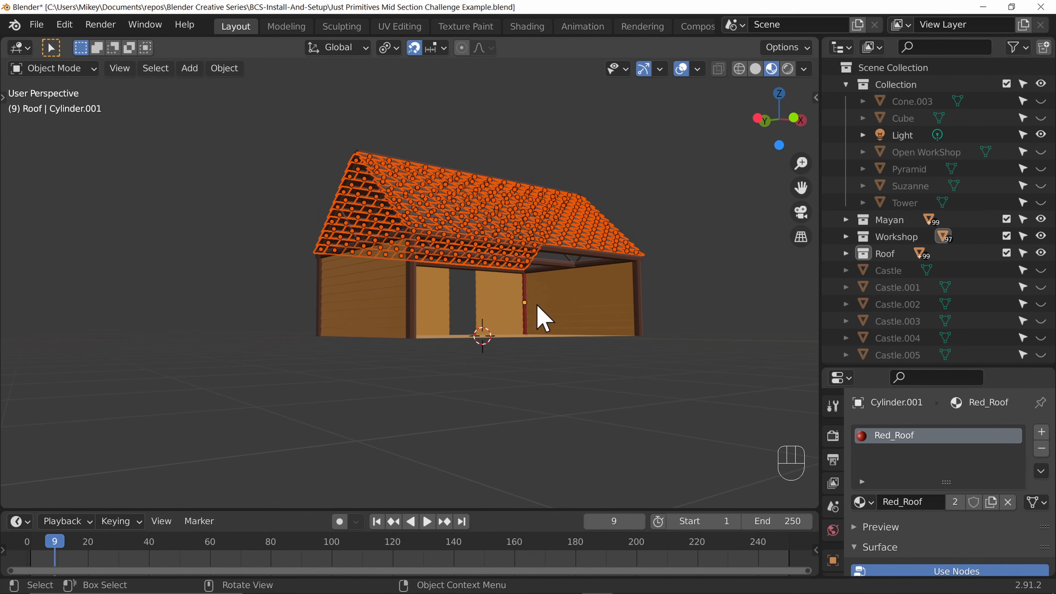
pyautogui.hotkey('ctrl', 'l')
pyautogui.click(547, 270)
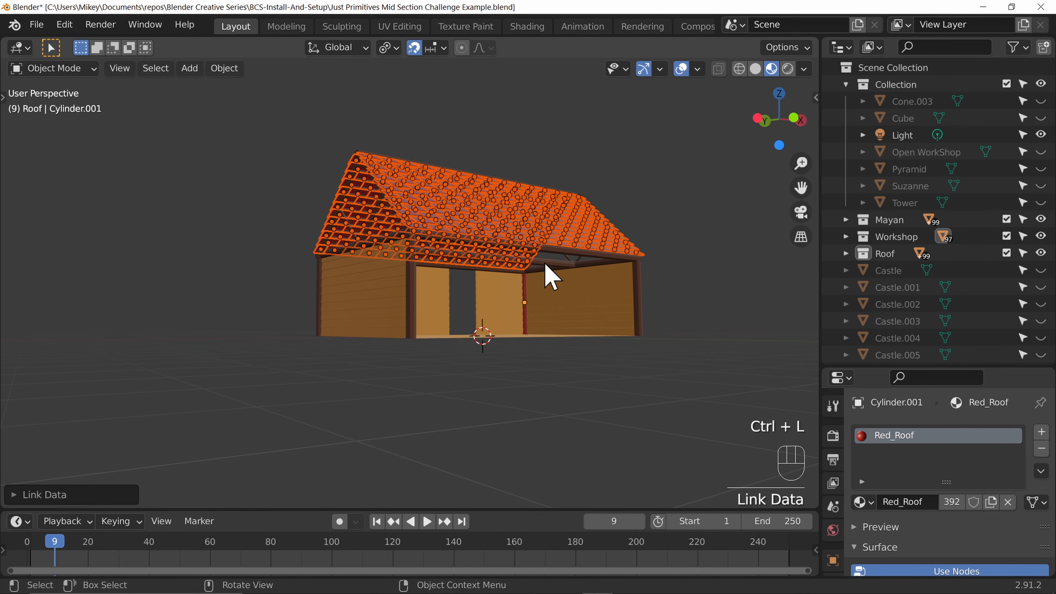
# - Select only the red rear corner post and assign it the Dark_Wood material again
pyautogui.click(525, 286)
pyautogui.click(525, 287)
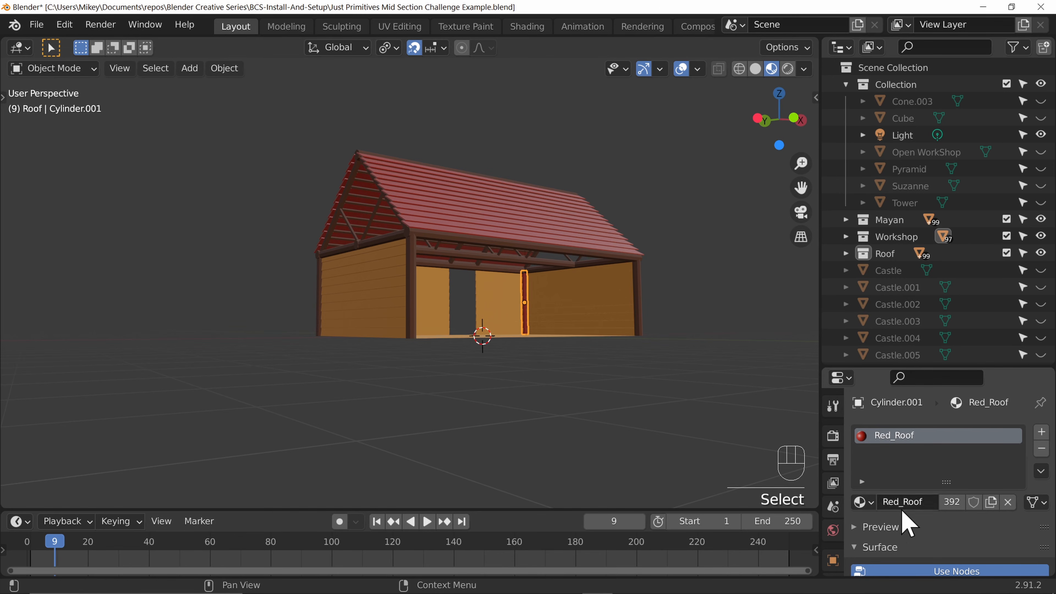
pyautogui.click(861, 502)
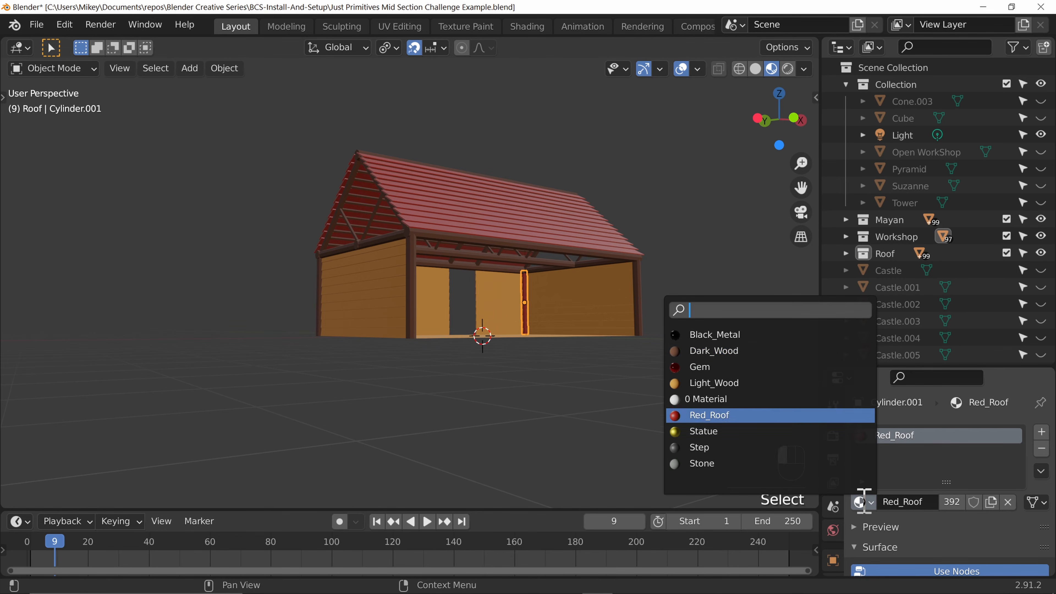
pyautogui.click(736, 351)
# - Select the workshop's floor plane and replace its material with Stone
pyautogui.moveTo(733, 299); pyautogui.dragTo(406, 432, button='middle')
pyautogui.click(515, 345)
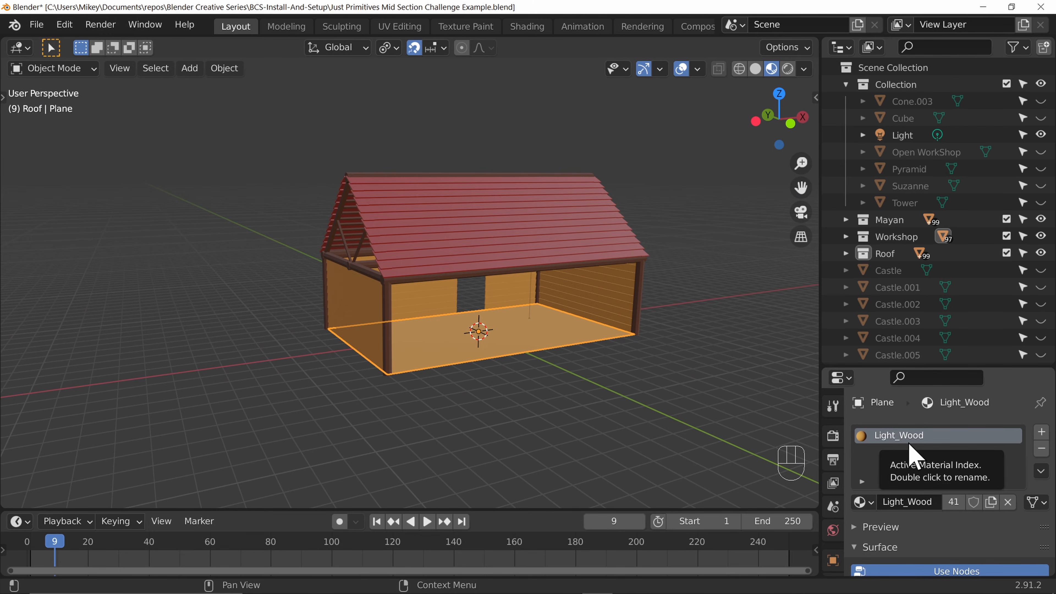
pyautogui.click(863, 501)
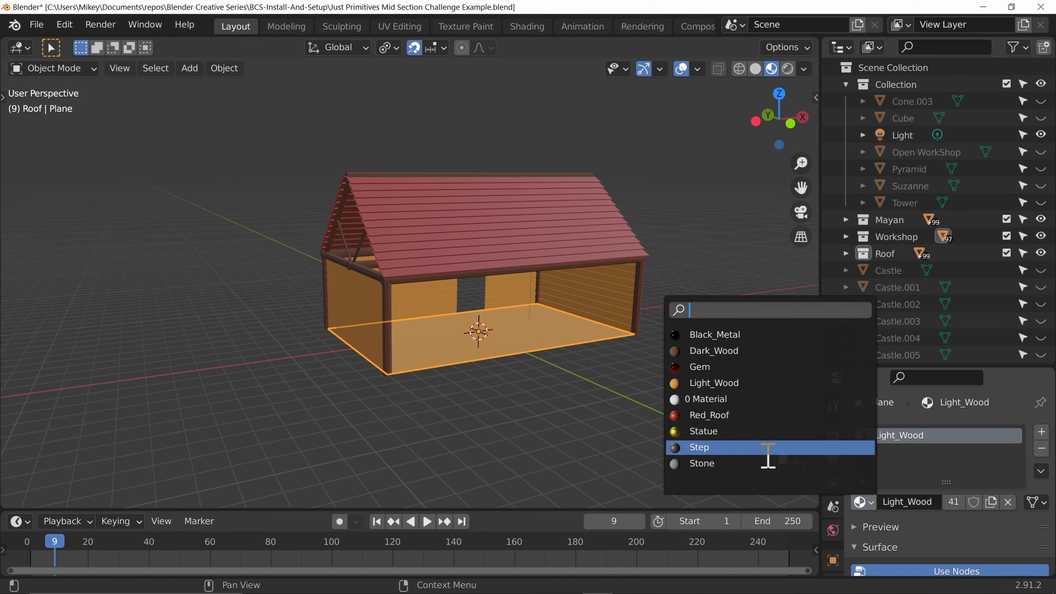
pyautogui.click(765, 466)
# - Unhide all hidden objects and look over the castle, pyramid and workshop together from several angles
pyautogui.moveTo(663, 420); pyautogui.dragTo(613, 377, button='middle')
pyautogui.hotkey('alt', 'h')
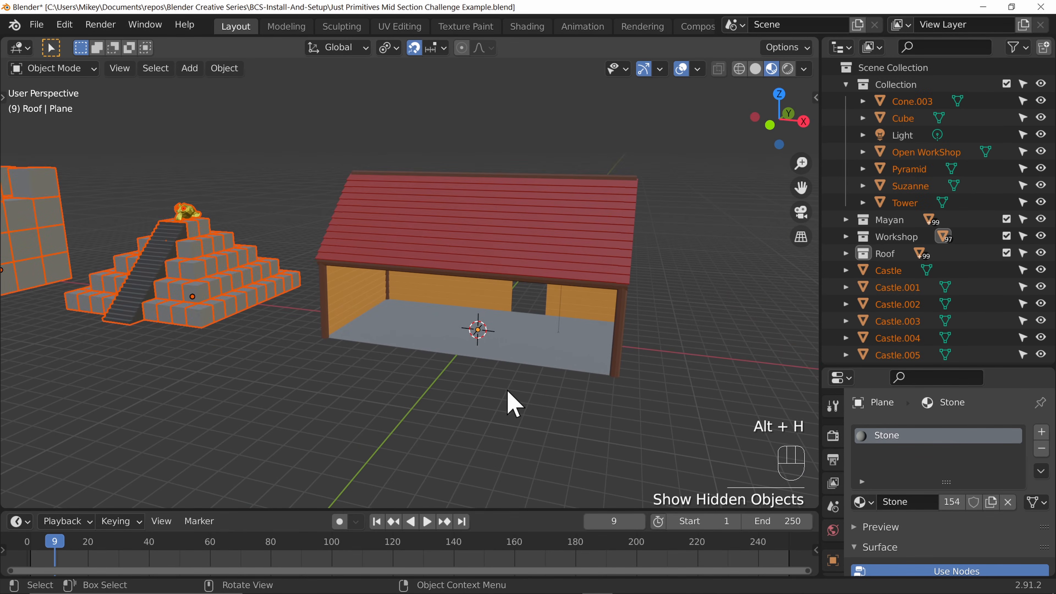
pyautogui.scroll(-2, 509, 401)
pyautogui.moveTo(434, 377); pyautogui.dragTo(572, 366, button='middle')
pyautogui.scroll(-8, 460, 370)
pyautogui.moveTo(452, 319); pyautogui.dragTo(377, 364, button='middle')
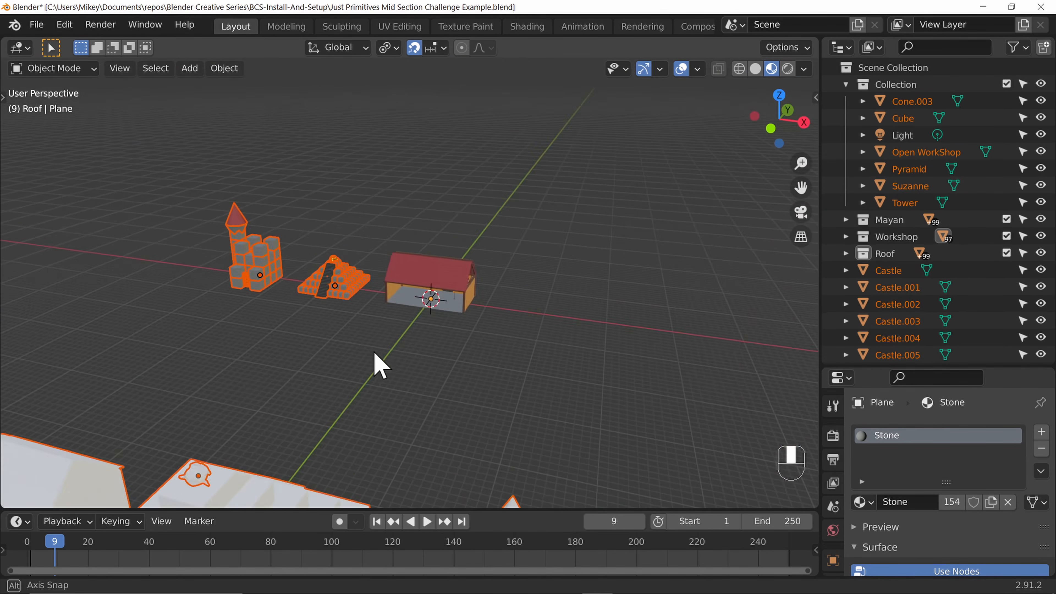
pyautogui.scroll(3, 436, 353)
pyautogui.scroll(4, 441, 362)
pyautogui.moveTo(447, 376); pyautogui.dragTo(584, 371, button='middle')
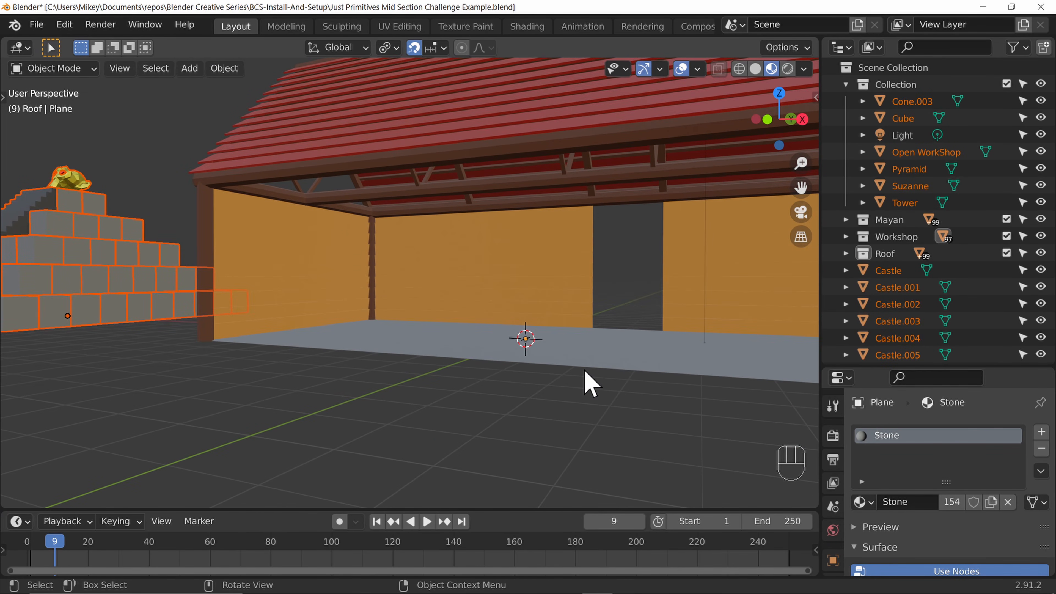
pyautogui.scroll(-8, 573, 396)
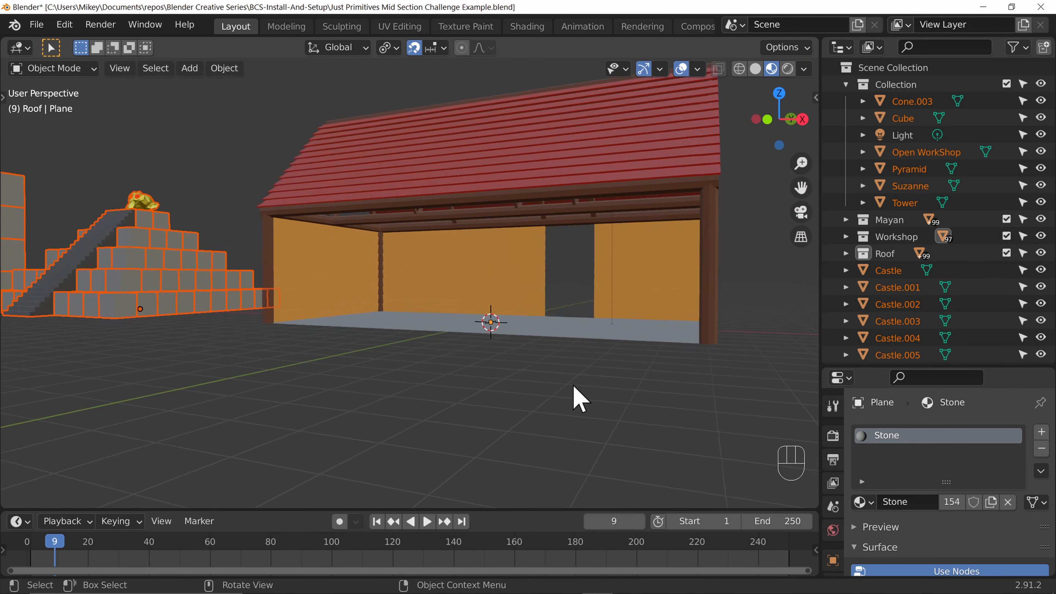
pyautogui.keyDown('shift'); pyautogui.moveTo(547, 331); pyautogui.dragTo(599, 412, button='middle'); pyautogui.keyUp('shift')
pyautogui.scroll(4, 584, 452)
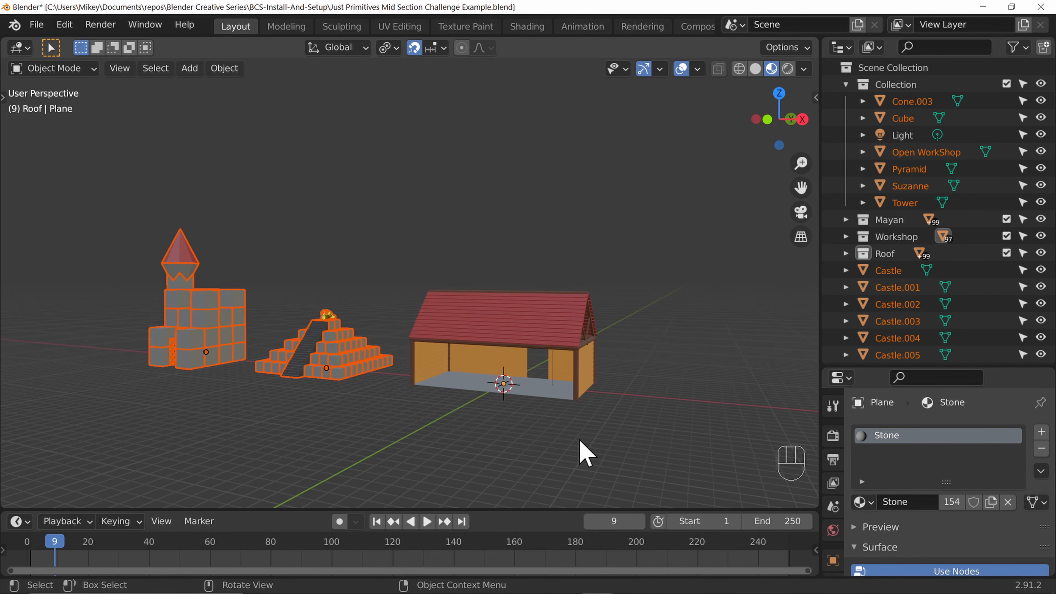